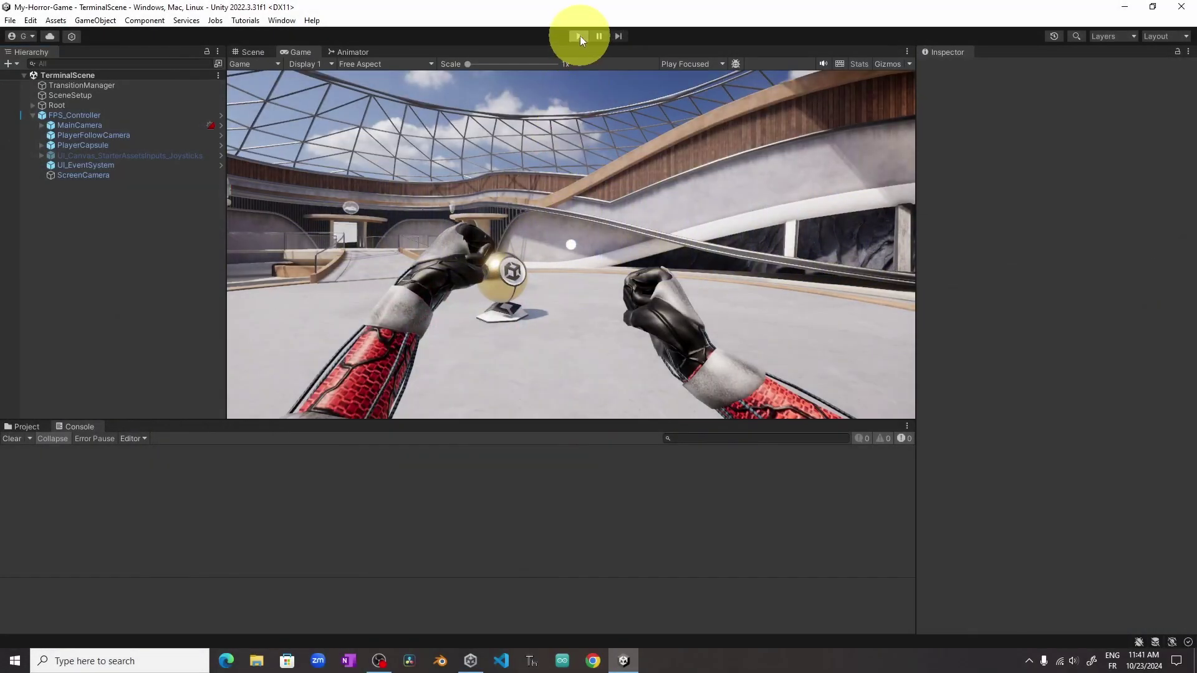
Step: Play-test TerminalScene by walking the first-person character forward through the terminal, and exit play mode
click(580, 36)
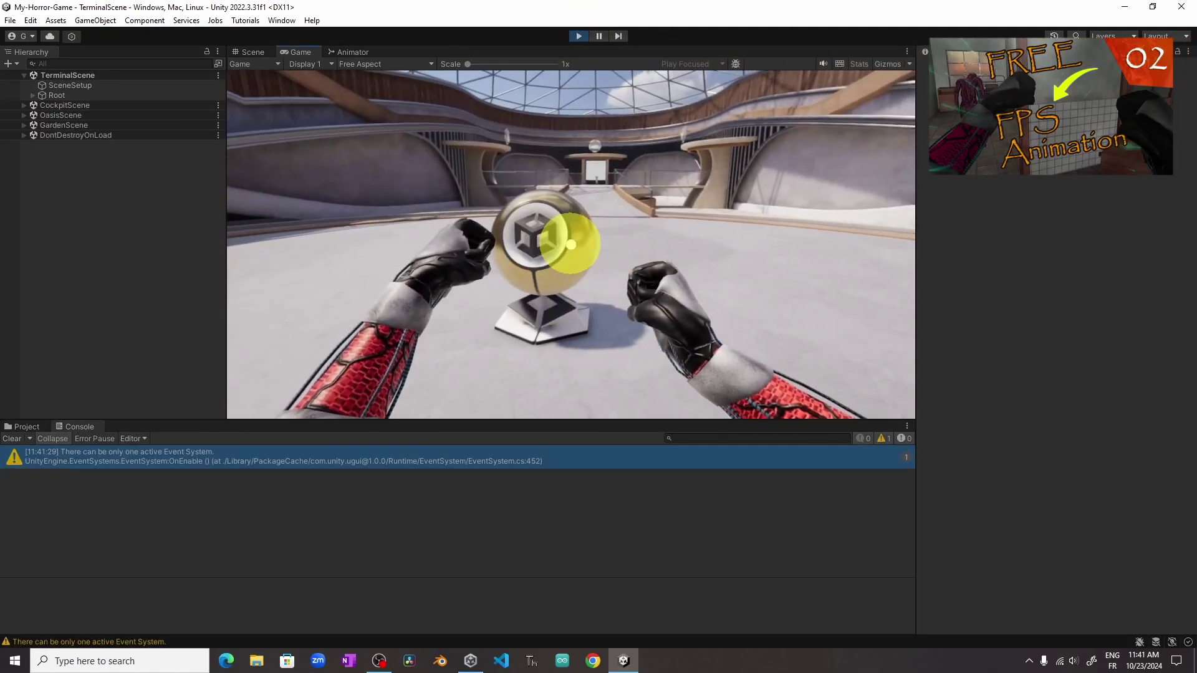
key(w)
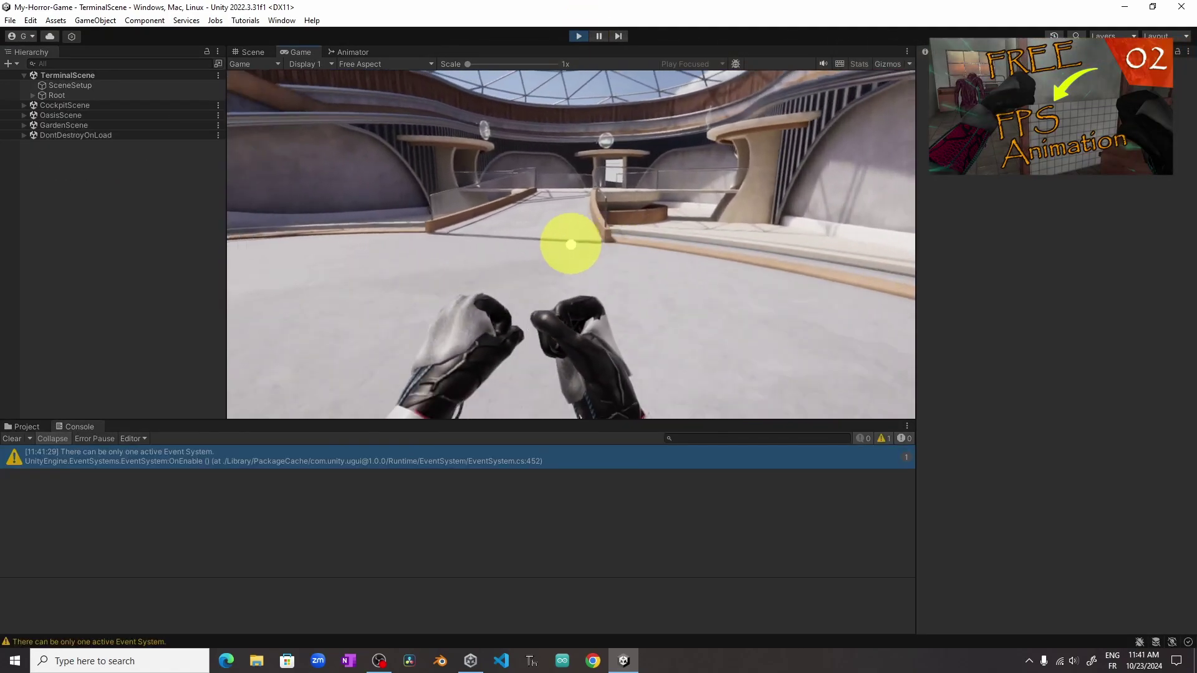
key(w)
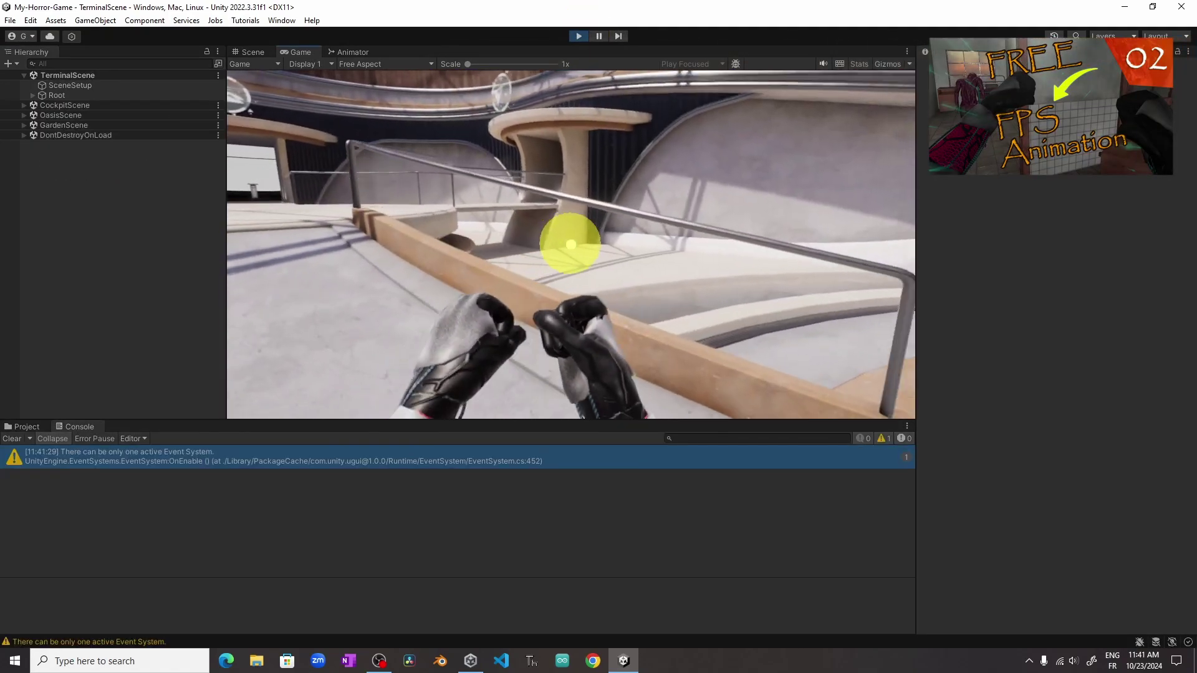
key(w)
key(Escape)
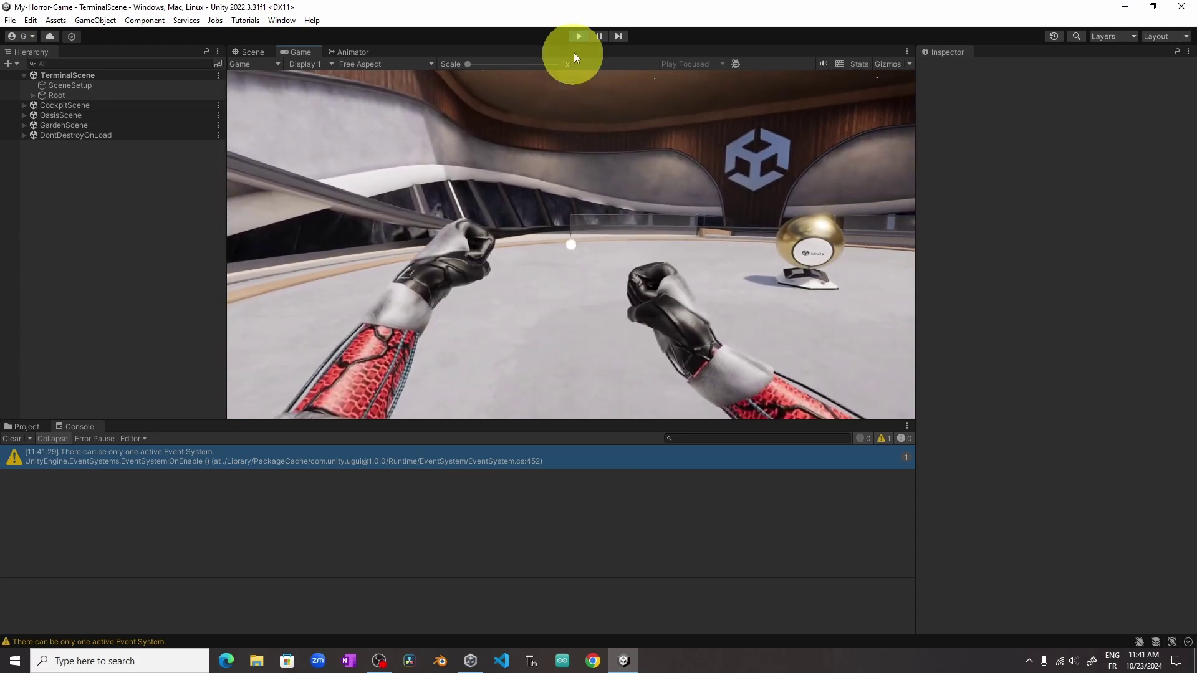
click(578, 36)
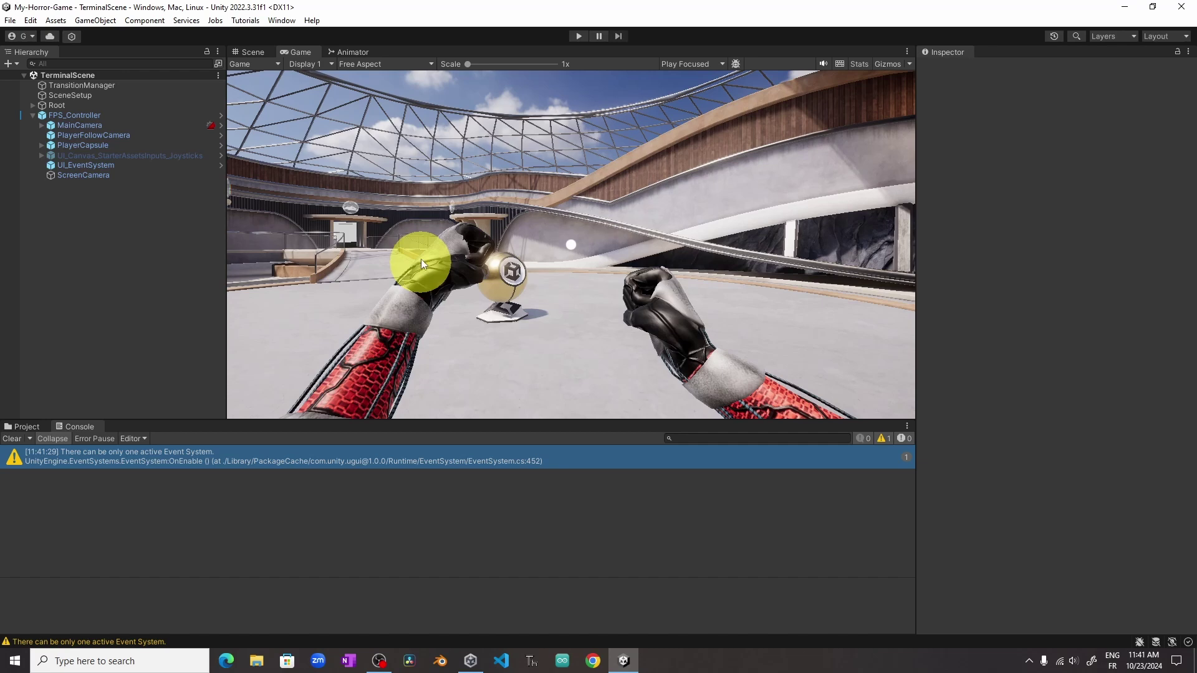
Step: Search the Unity Asset Store for "horror hospital" and filter the results to free assets
click(282, 21)
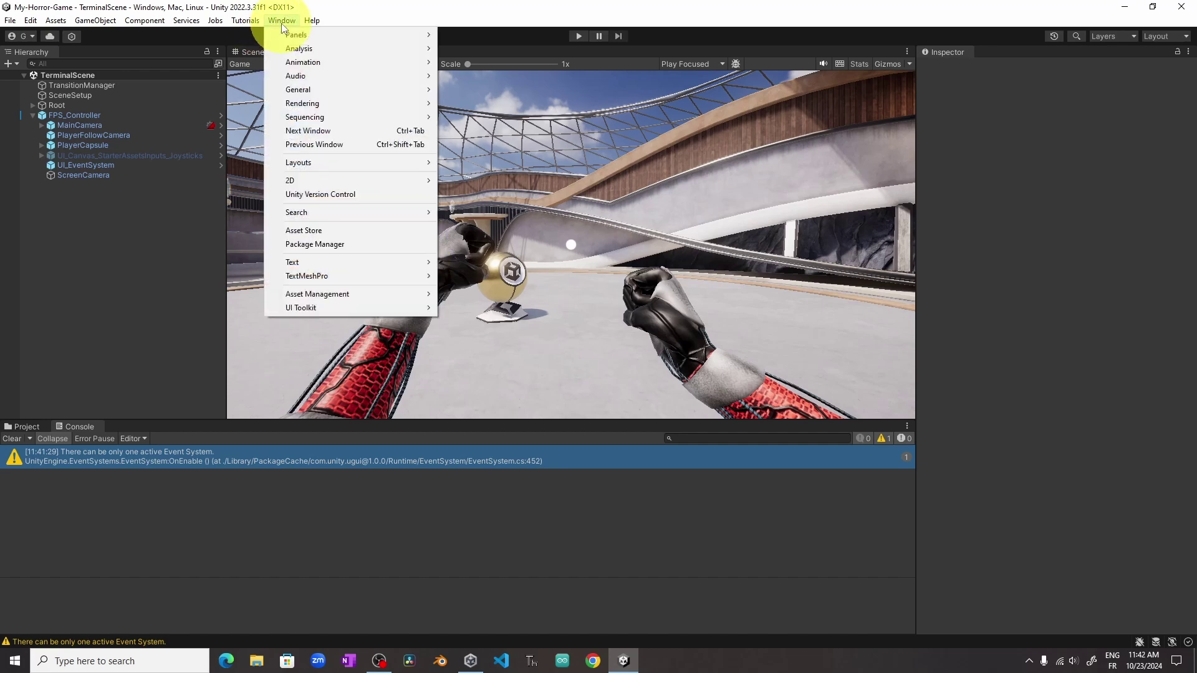
click(327, 230)
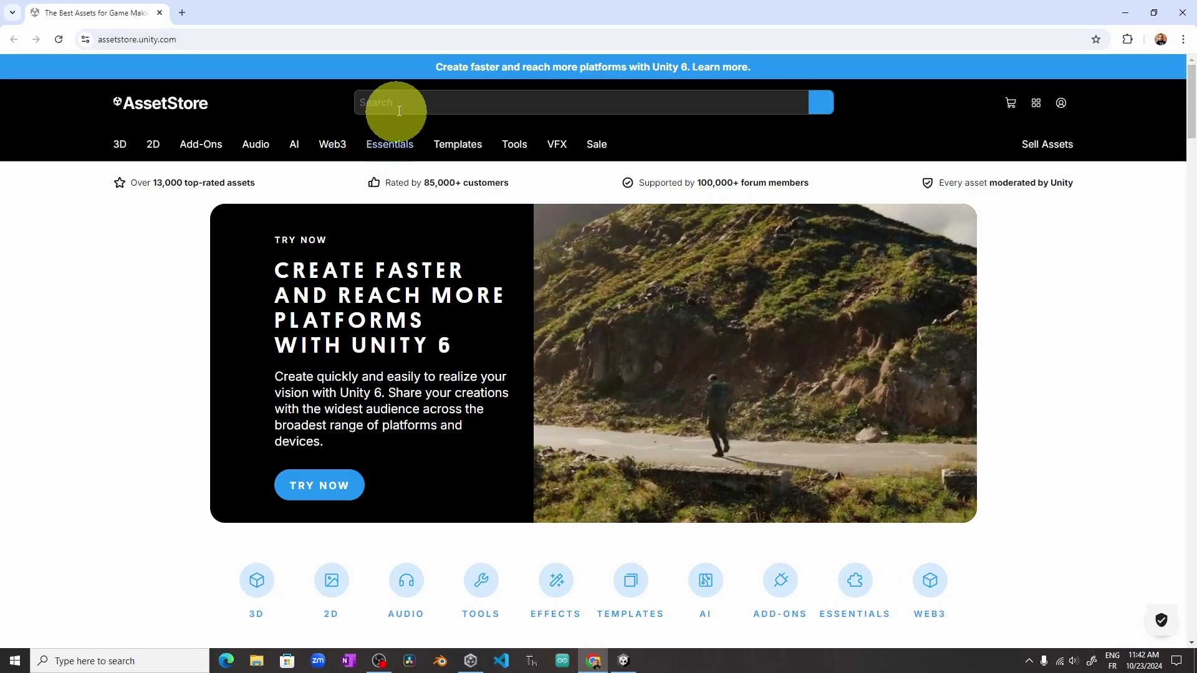
click(402, 104)
click(410, 155)
scroll(400, 254, down, 4)
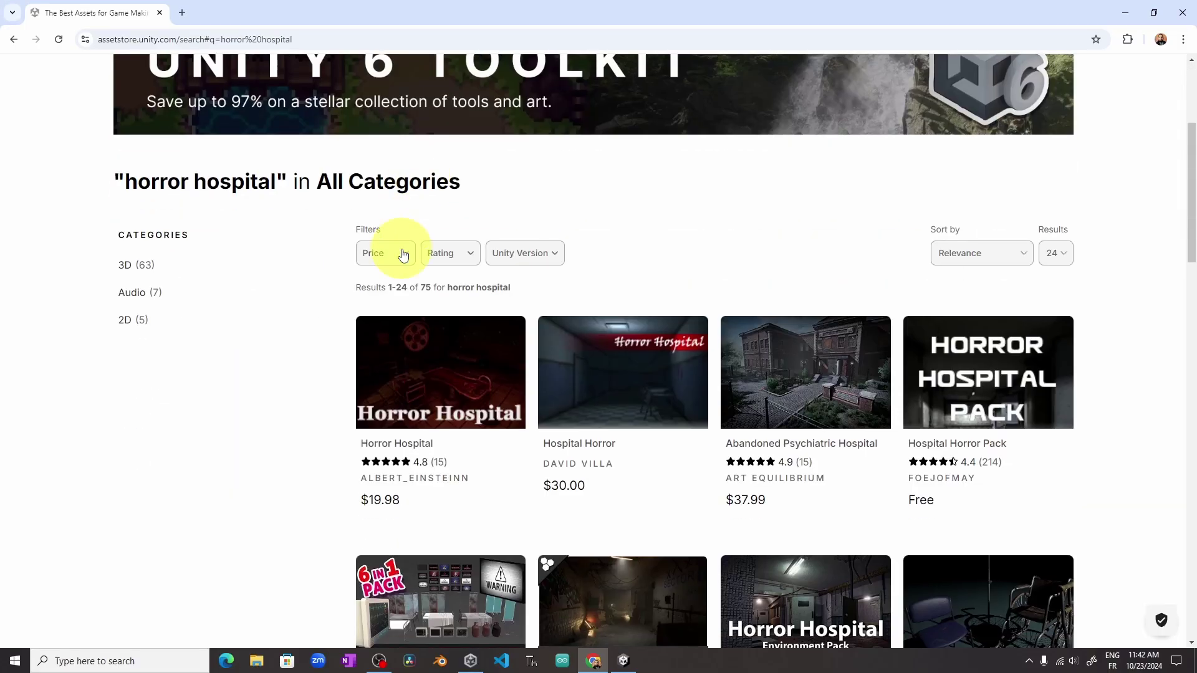
click(399, 253)
click(383, 282)
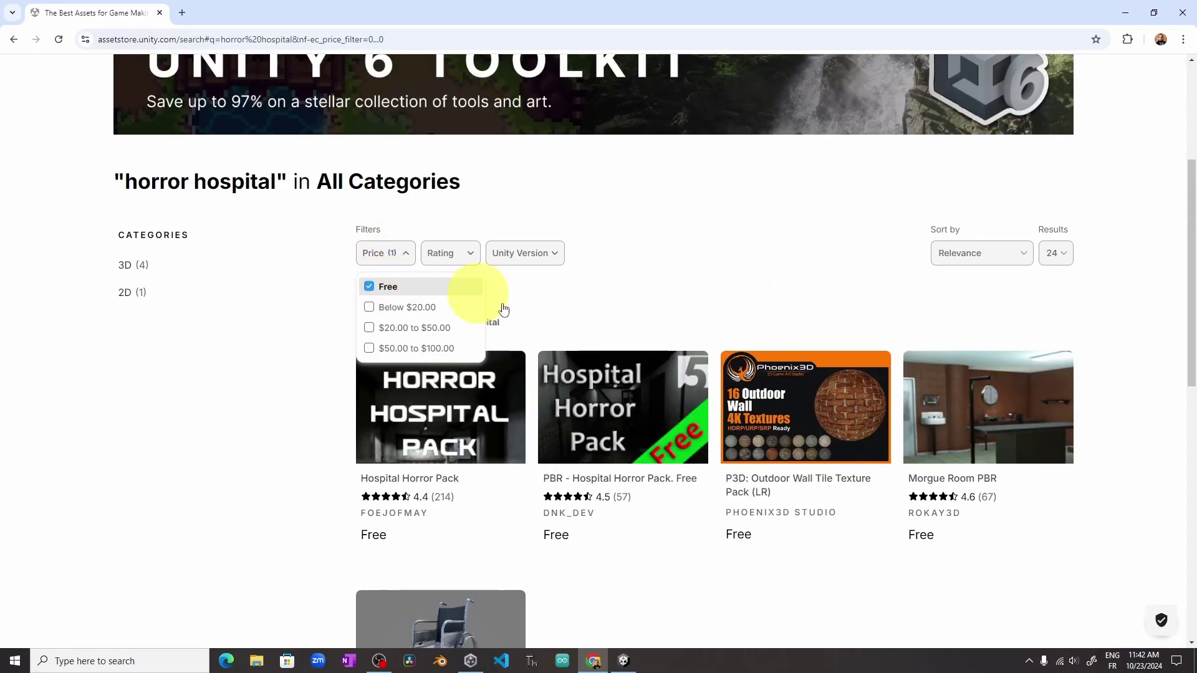
Step: Add "PBR - Hospital Horror Pack. Free" to the owned assets and import its full contents into the Unity project
click(626, 424)
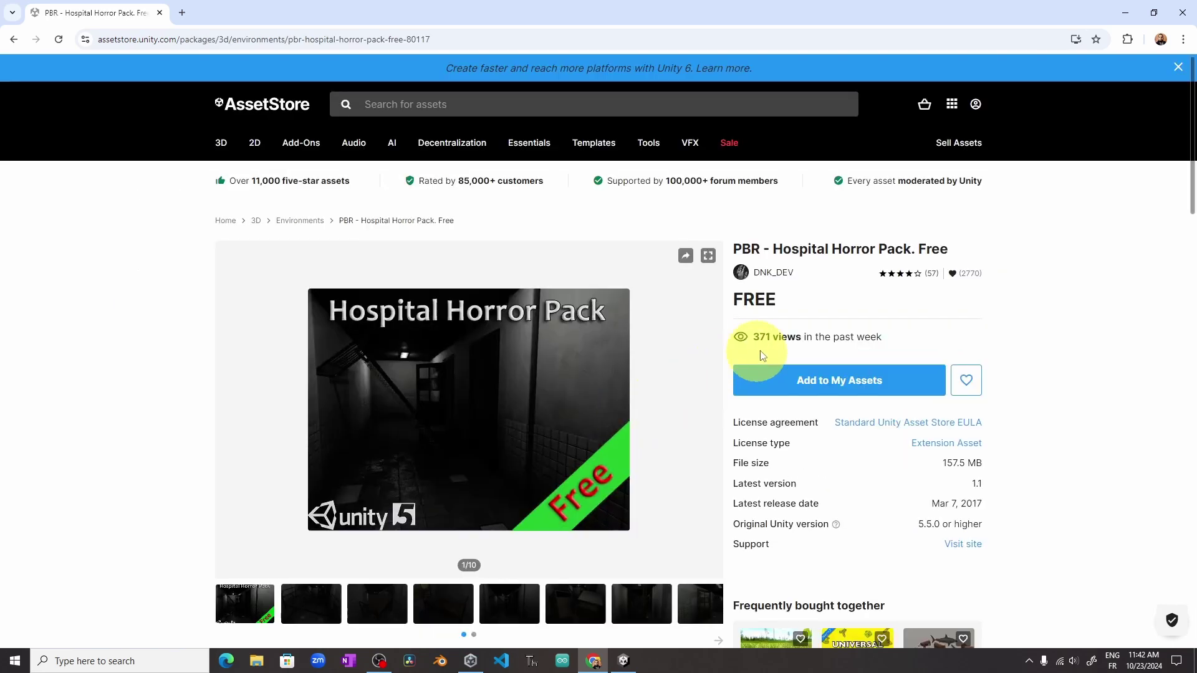
click(838, 385)
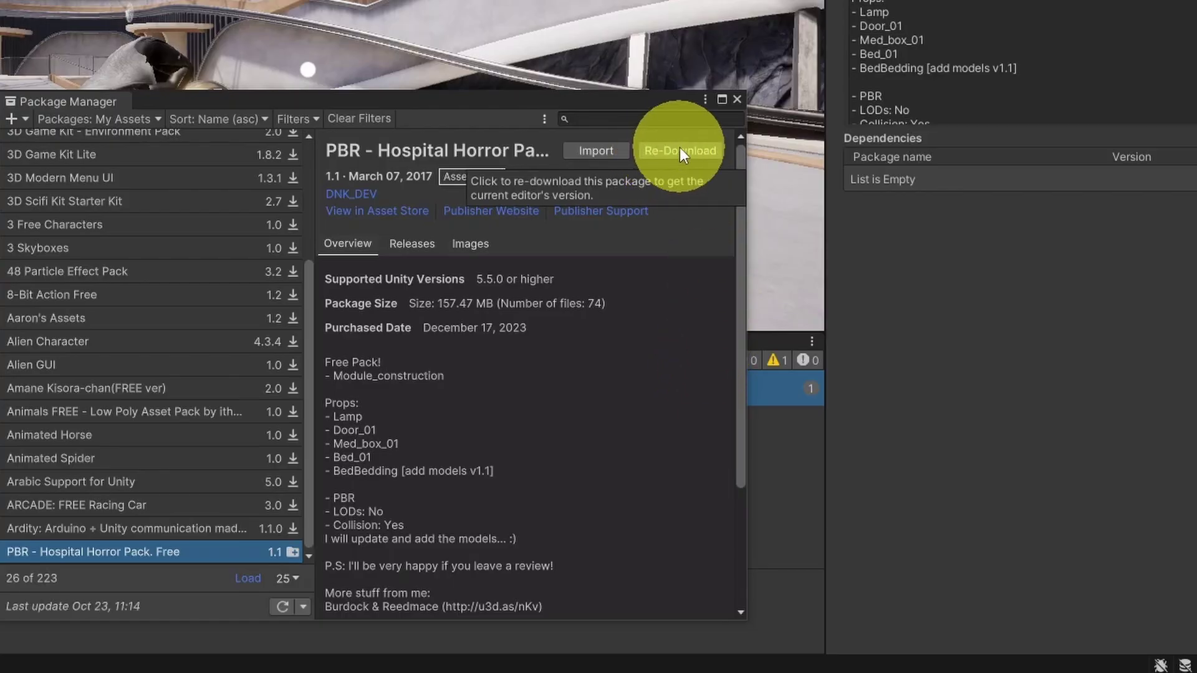
click(596, 152)
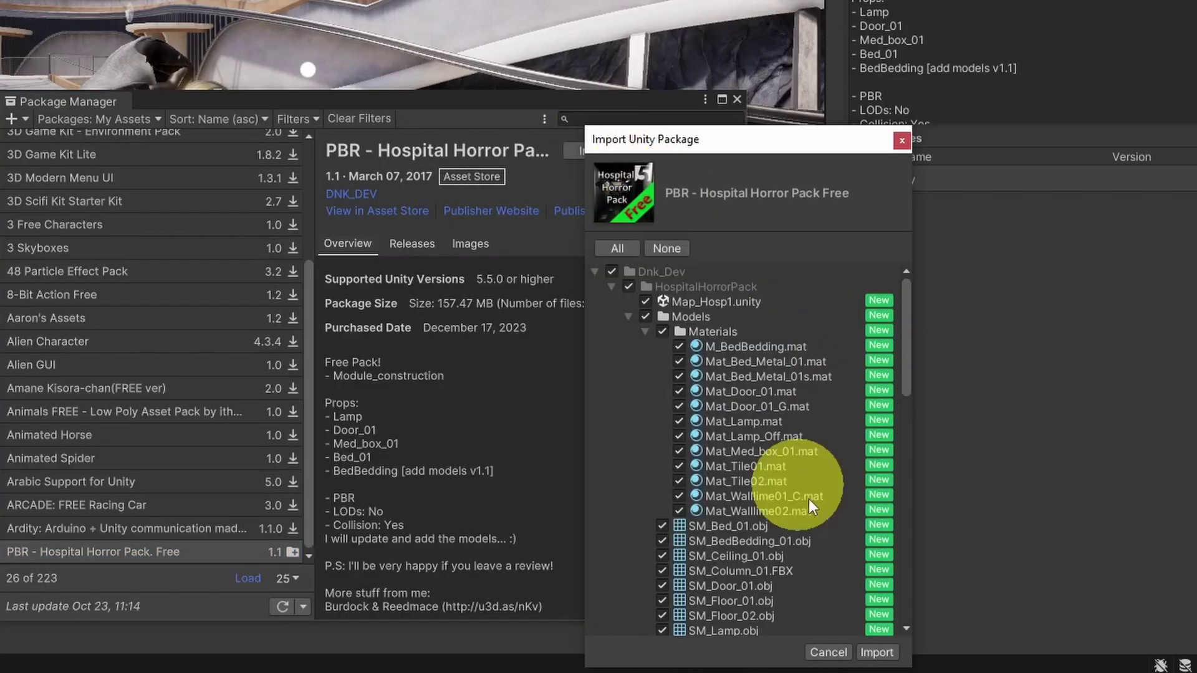
click(876, 650)
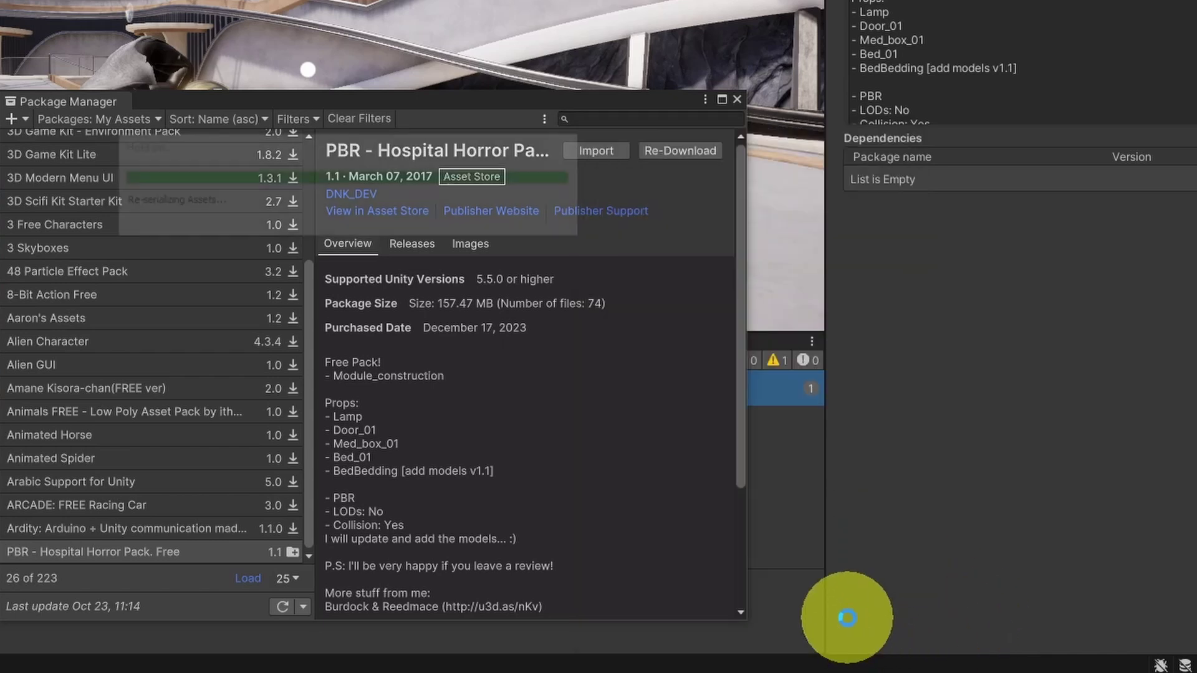
click(736, 99)
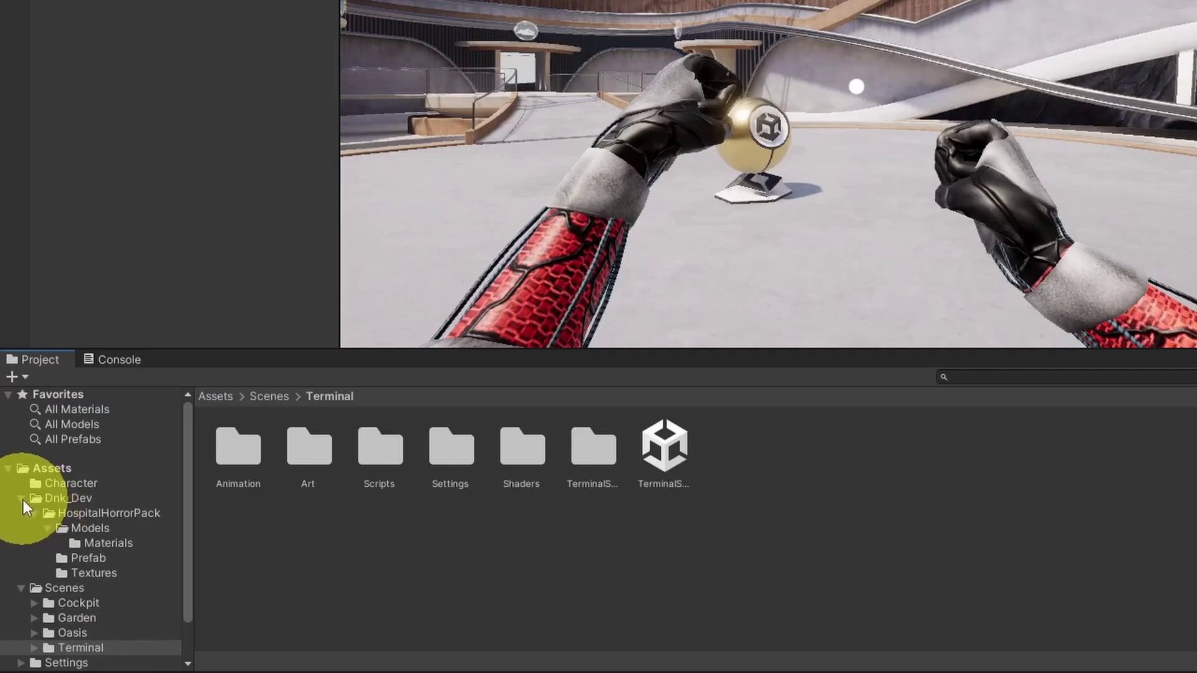
Step: Open the Map_Hosp1 scene from Assets/Dnk_Dev/HospitalHorrorPack and inspect its geometry in the Scene view
click(22, 499)
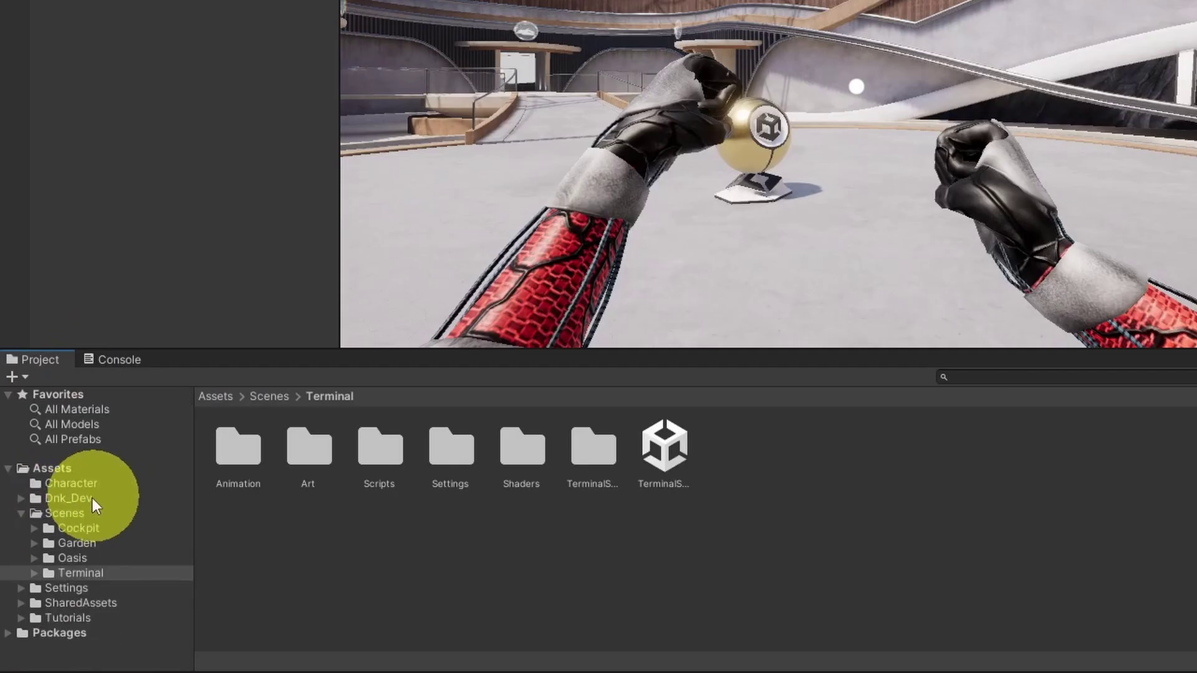
click(96, 500)
double_click(229, 469)
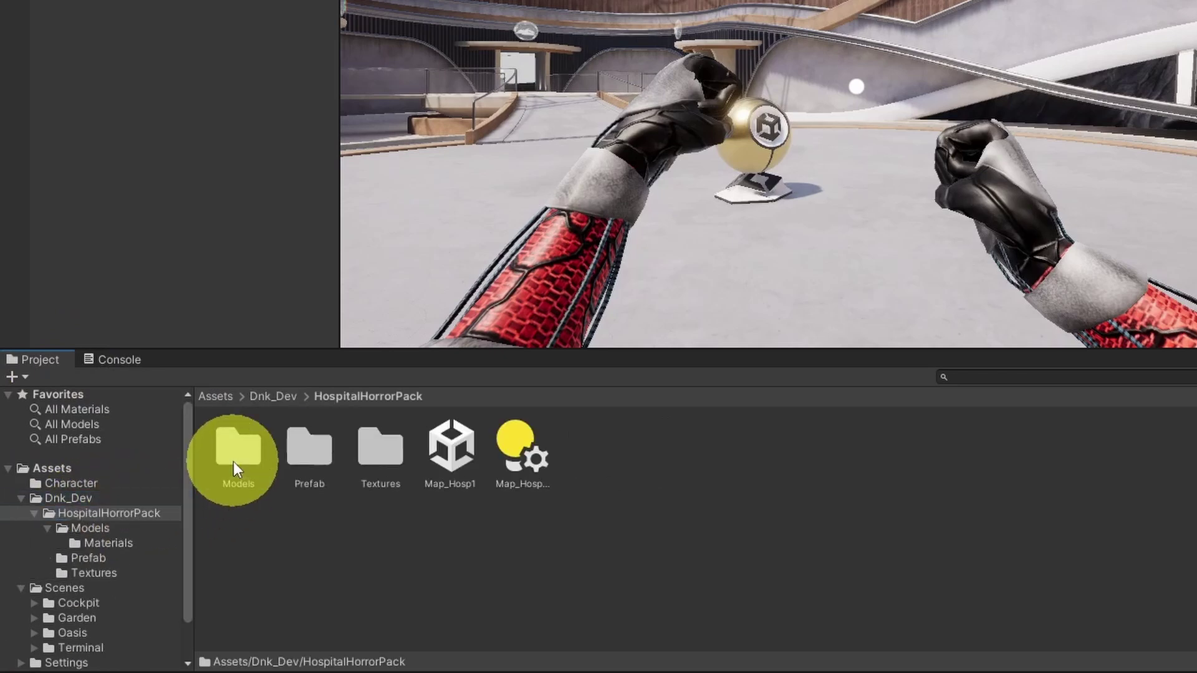
click(457, 464)
double_click(458, 462)
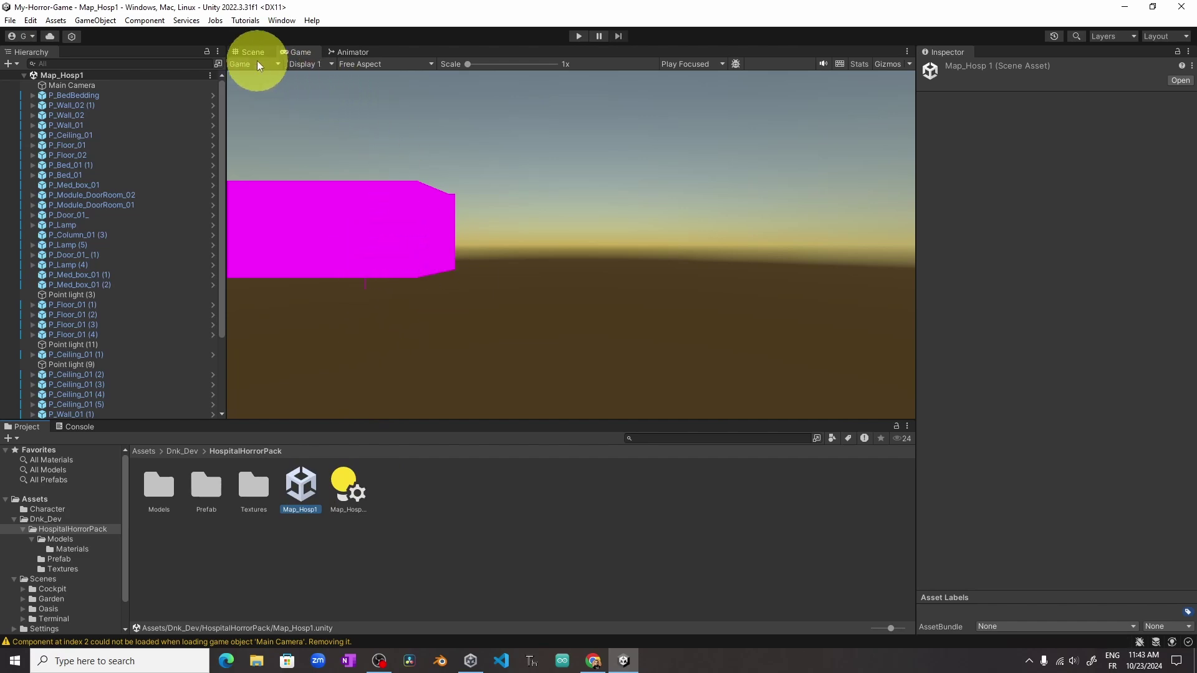
click(253, 55)
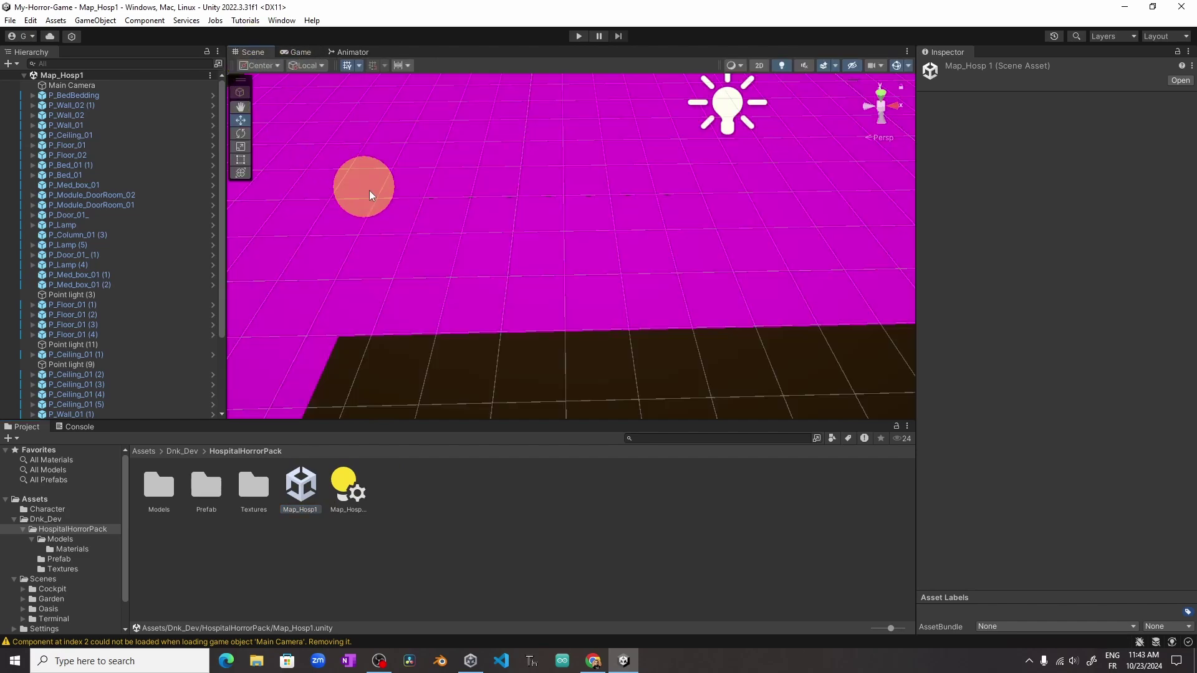
right_drag(374, 200, 378, 149)
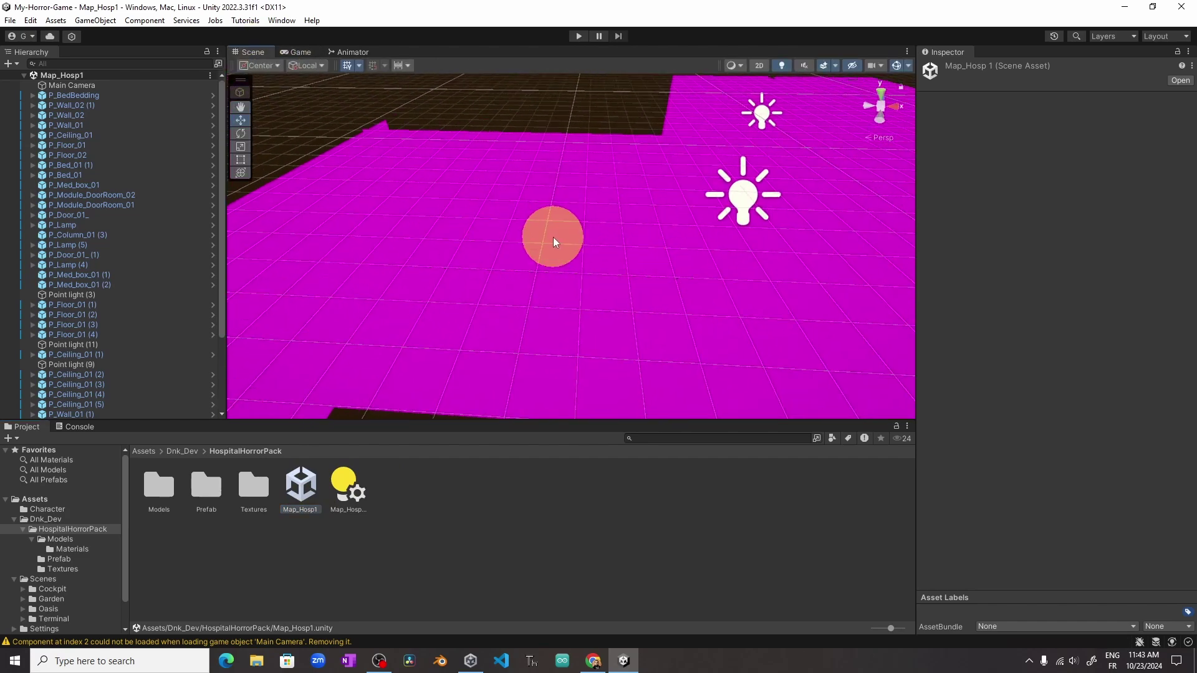
Step: Convert every material in HospitalHorrorPack/Models/Materials with the rendering Material Upgrader
click(79, 550)
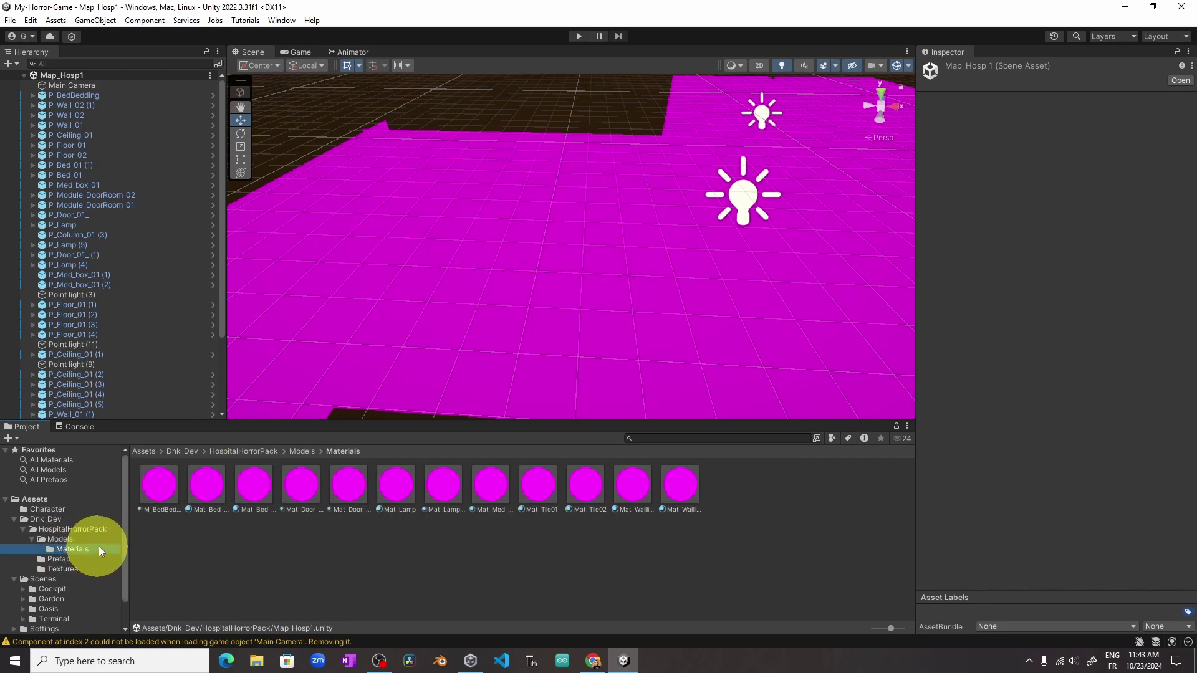
click(160, 485)
shift+click(671, 492)
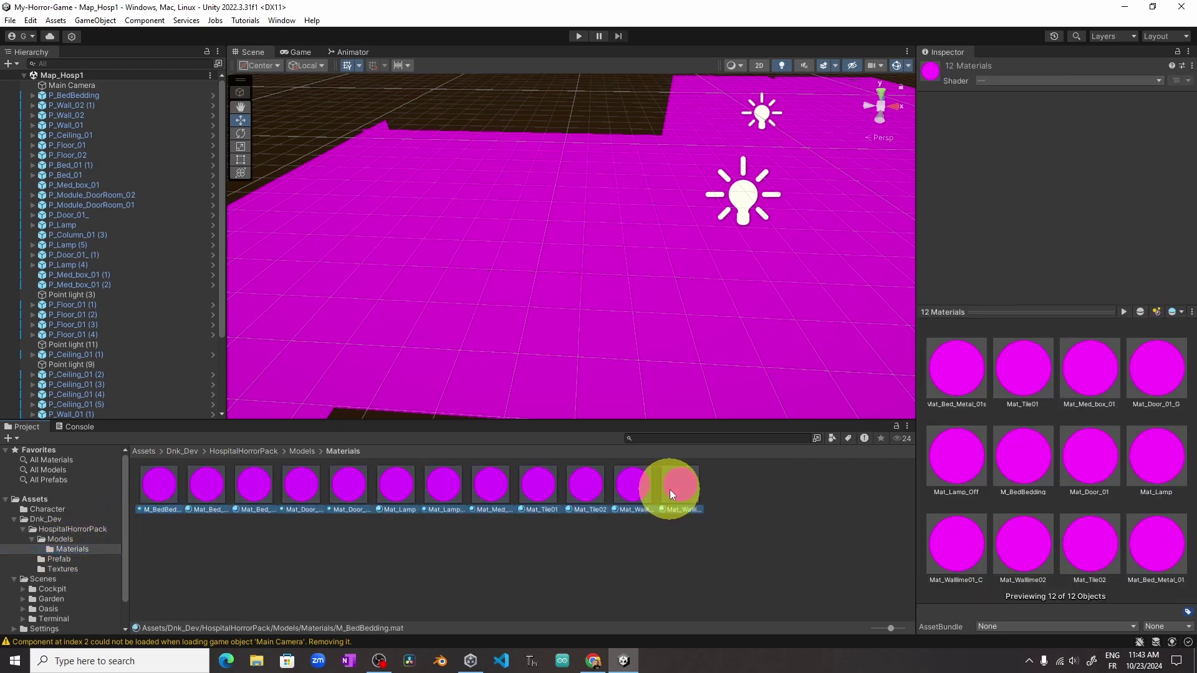
click(30, 20)
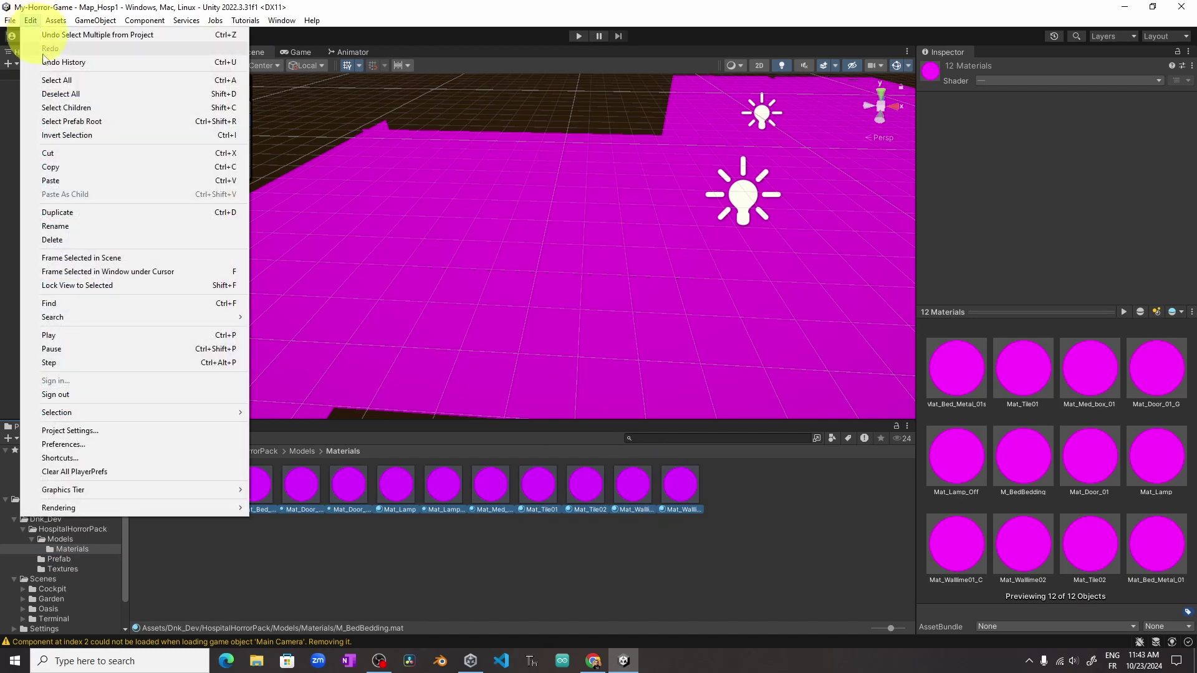
mouse_move(174, 508)
mouse_move(358, 511)
click(543, 509)
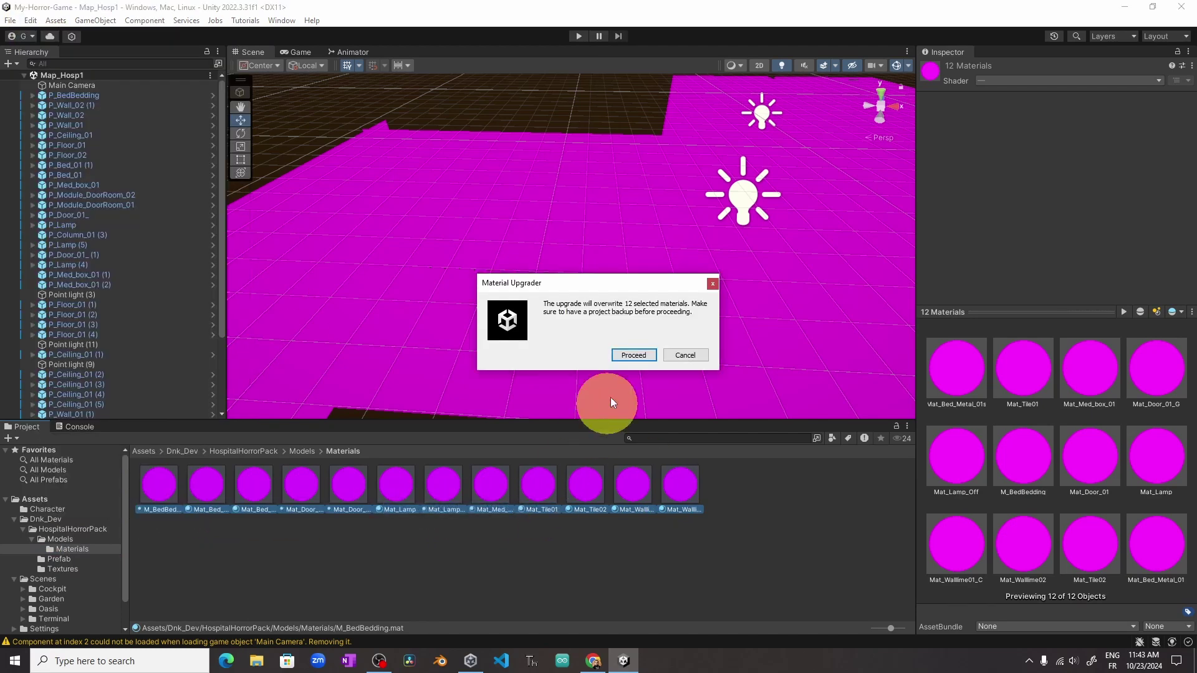
click(630, 354)
alt+drag(629, 355, 703, 280)
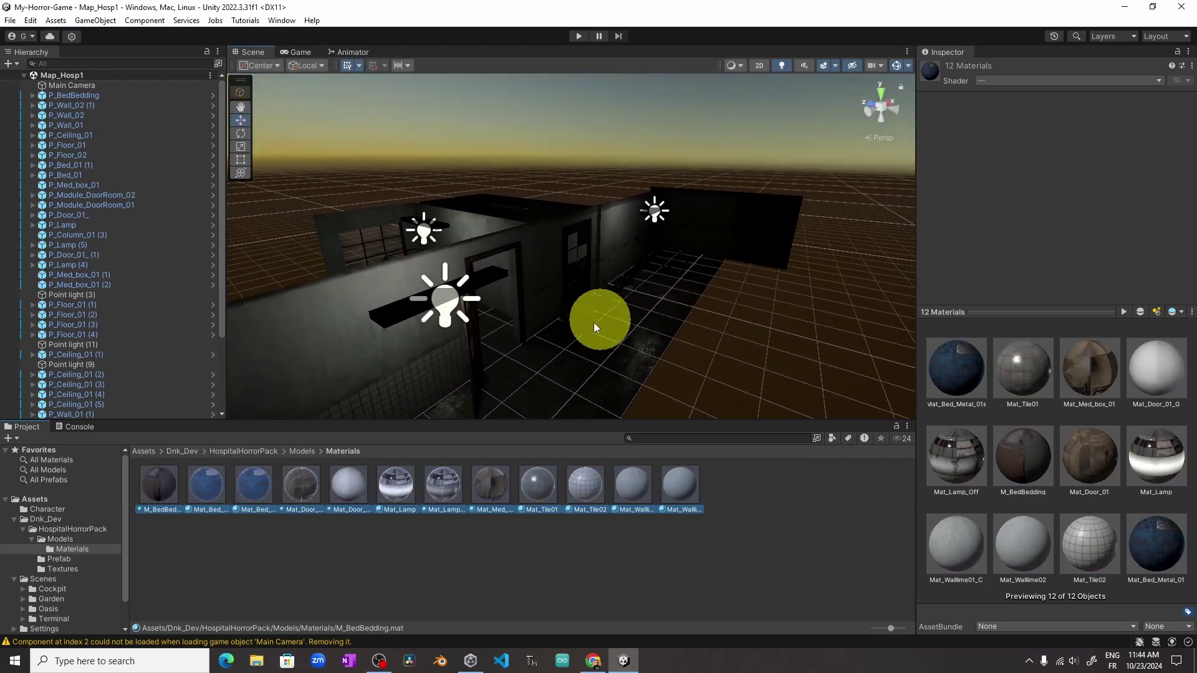
Step: Open TerminalScene and locate the source prefab of FPS_Controller in the project's SharedAssets/Prefabs folder
scroll(94, 574, down, 2)
click(83, 588)
double_click(432, 485)
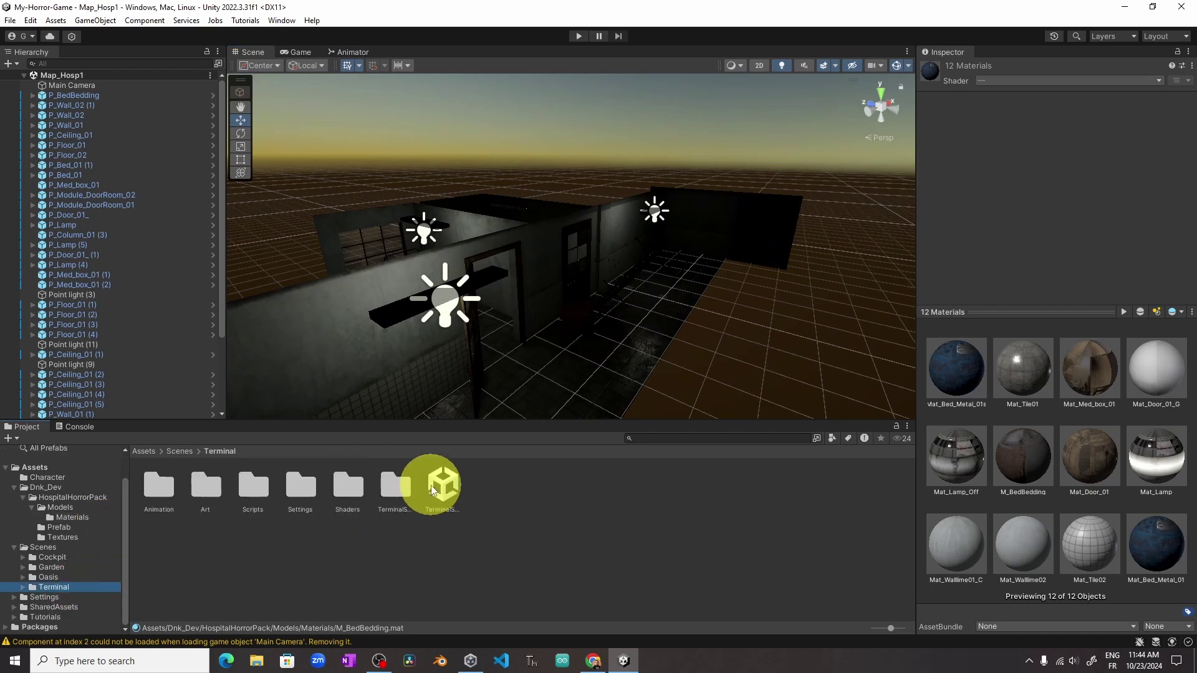
double_click(107, 116)
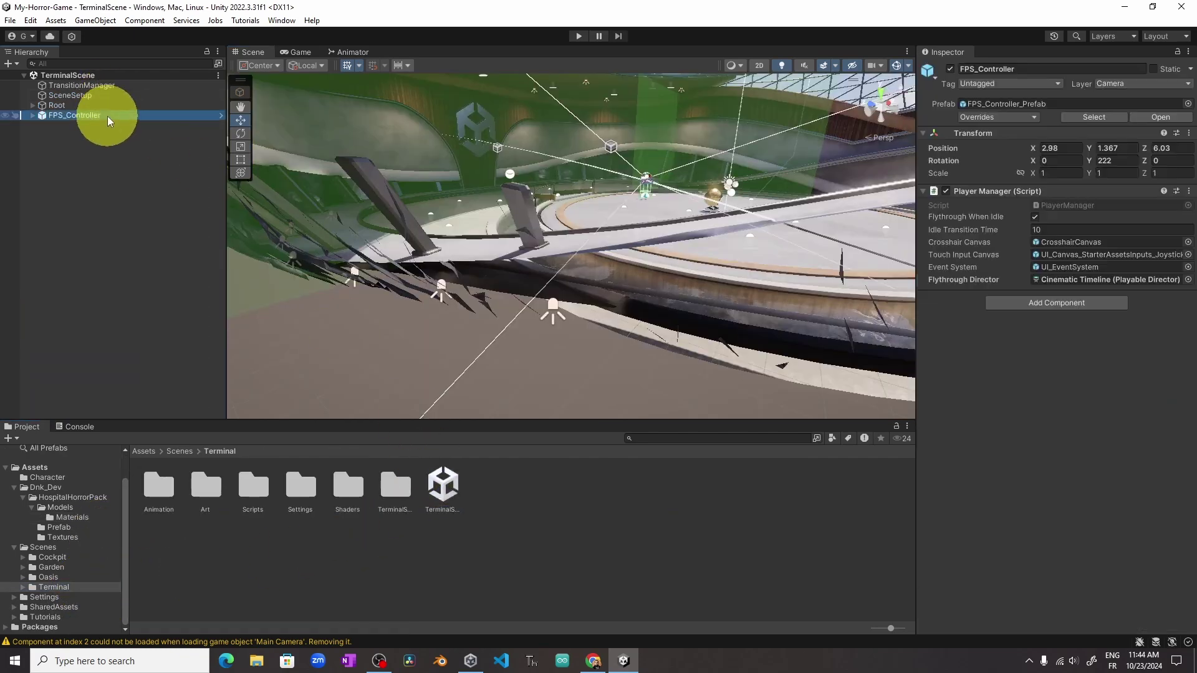
click(1004, 104)
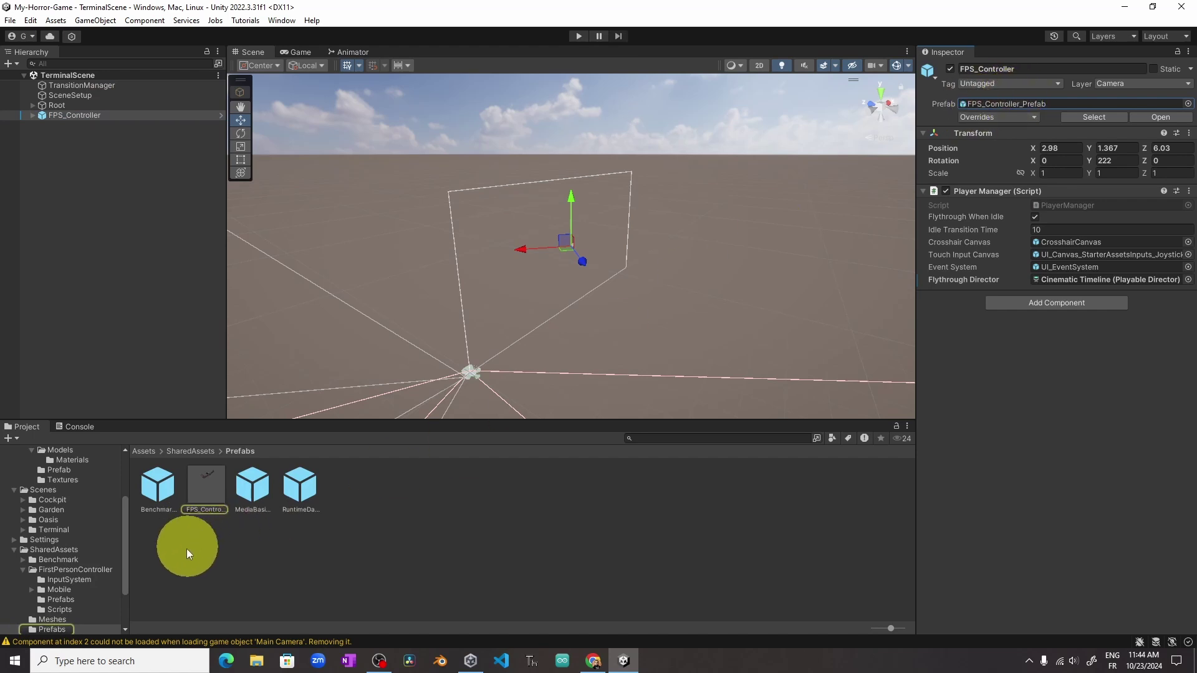
scroll(104, 574, down, 3)
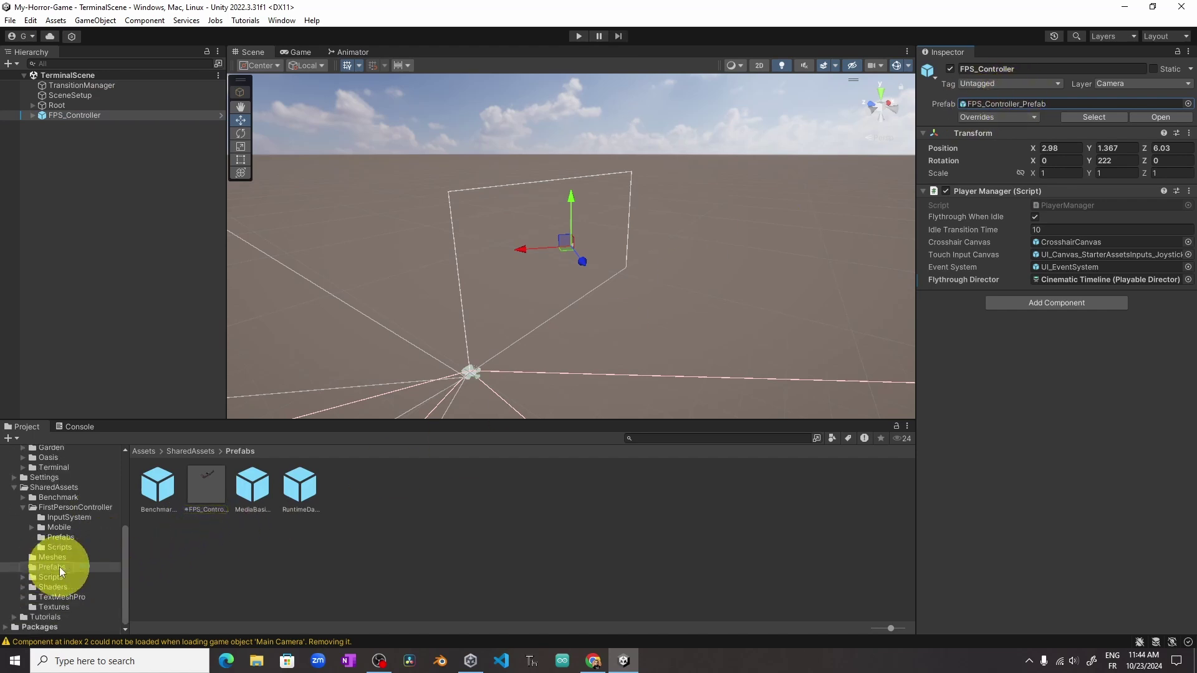
click(60, 567)
scroll(59, 567, up, 5)
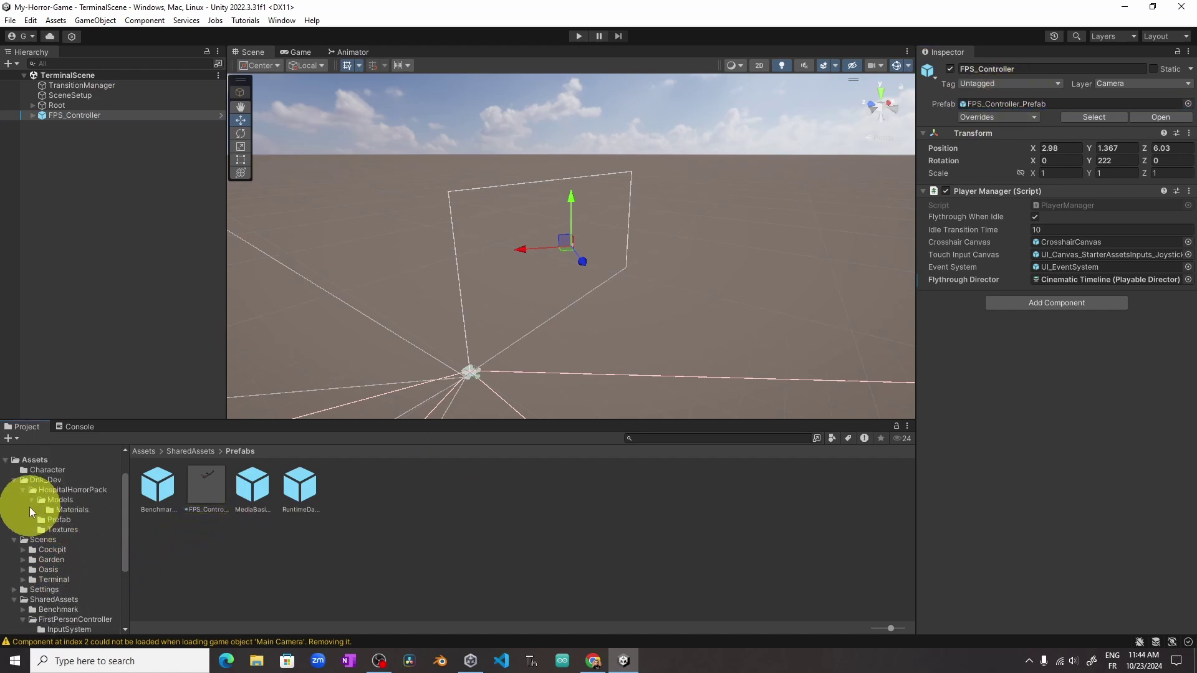
Step: Reopen the Map_Hosp1 scene and add FPS_Controller_Prefab from SharedAssets/Prefabs to its hierarchy below Main Camera
click(67, 489)
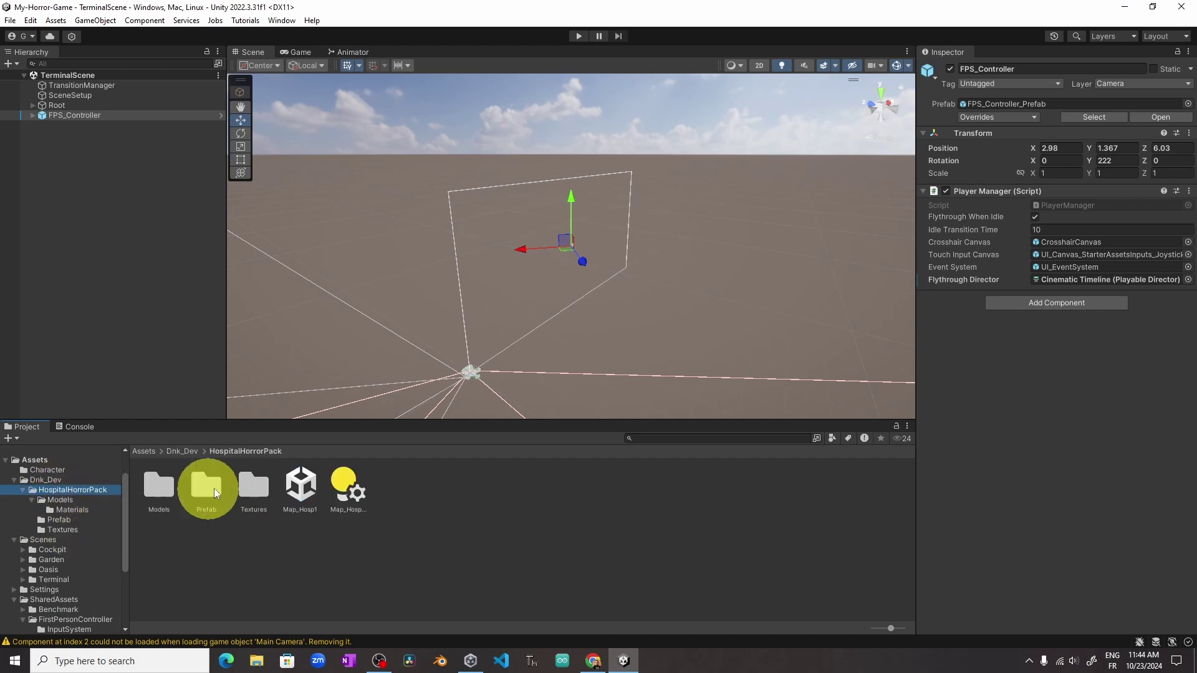
double_click(301, 486)
scroll(100, 570, down, 5)
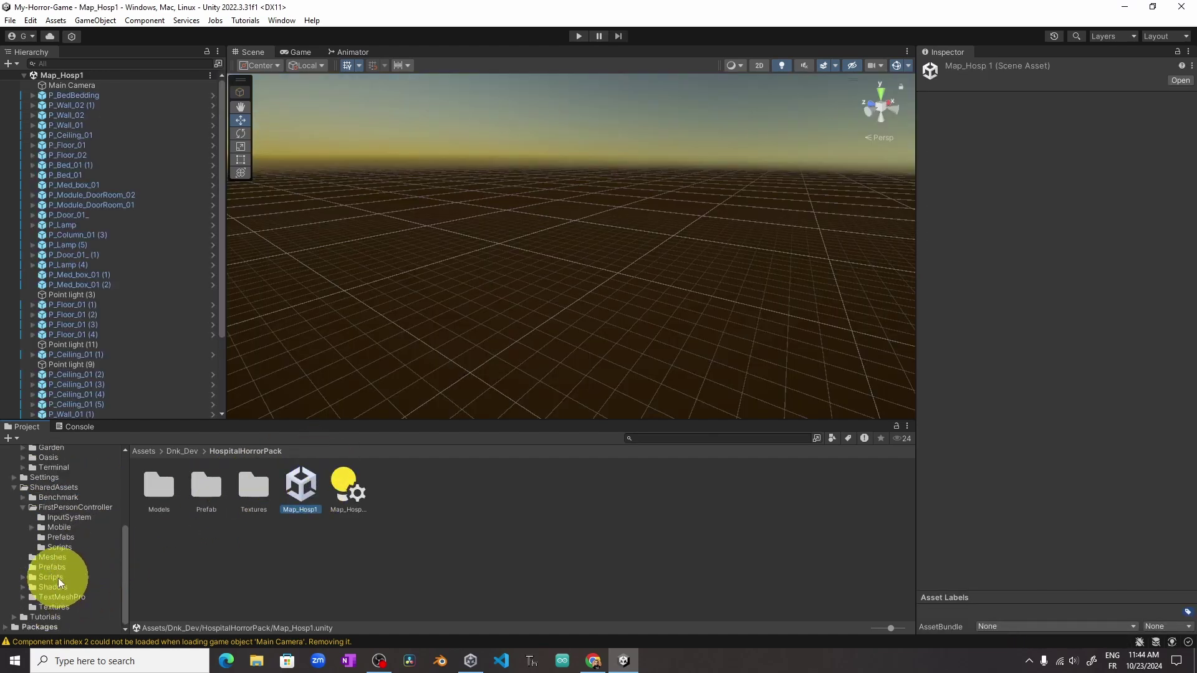
click(59, 568)
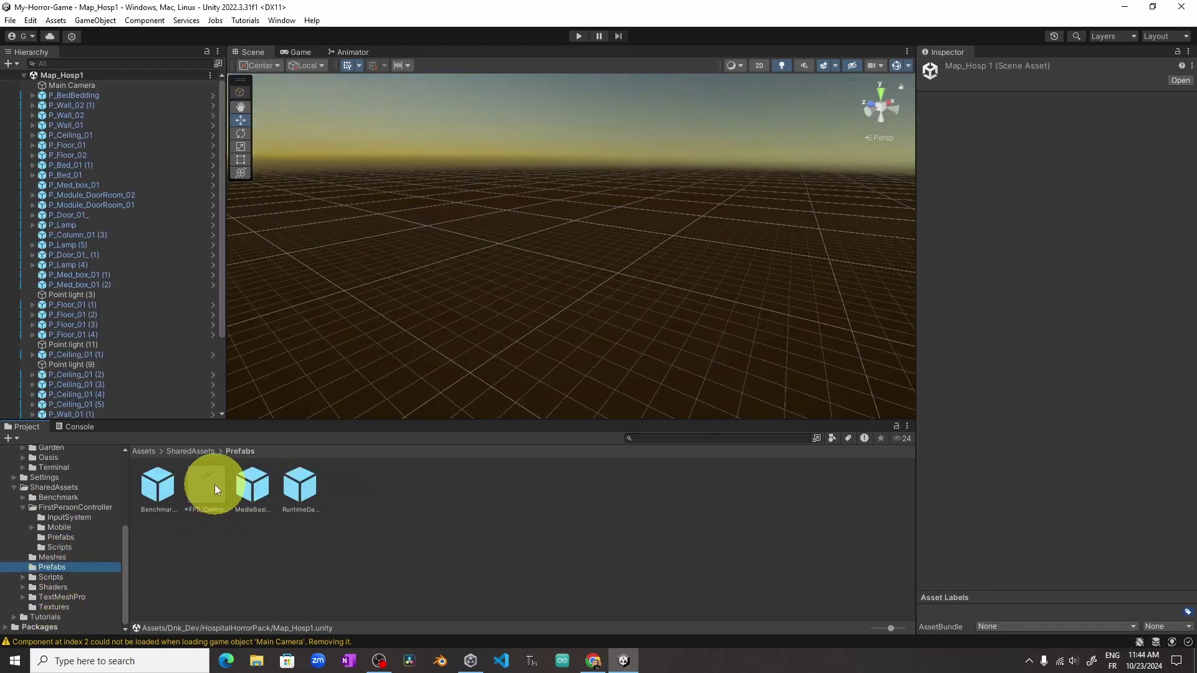
drag(212, 485, 156, 100)
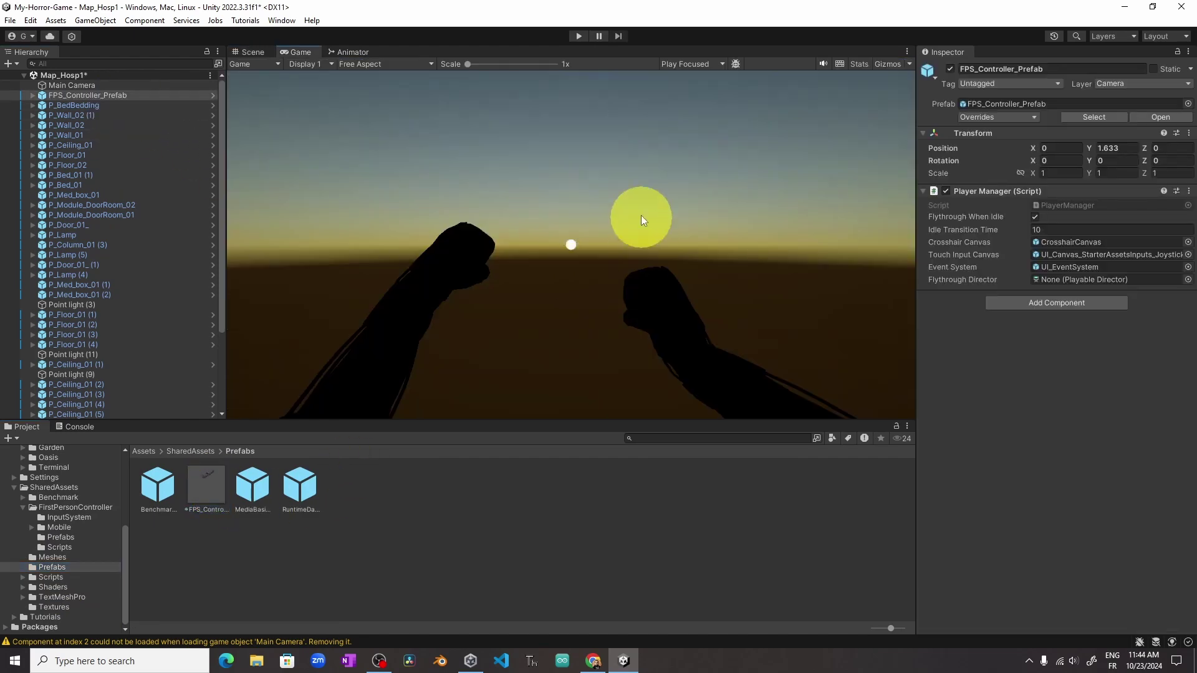
Step: Move the PlayerCapsule of FPS_Controller_Prefab into the hospital corridor at about X -7.41, Y -1.23, Z 0, and check the game view
click(247, 52)
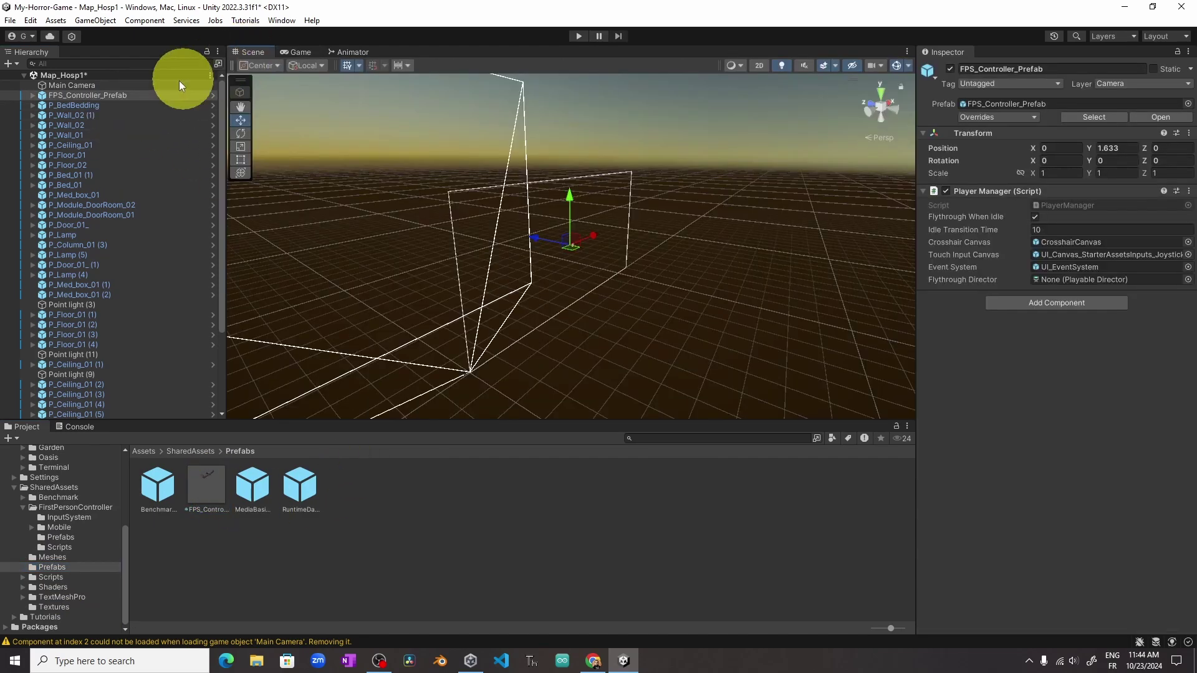
click(33, 95)
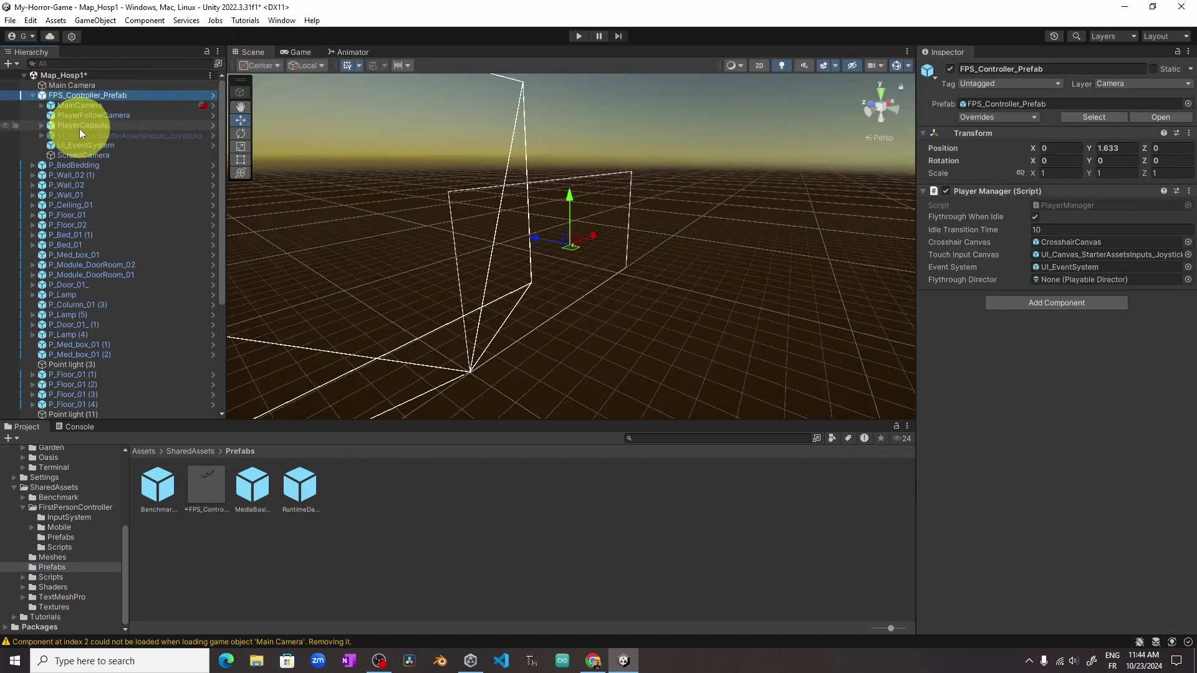
double_click(105, 127)
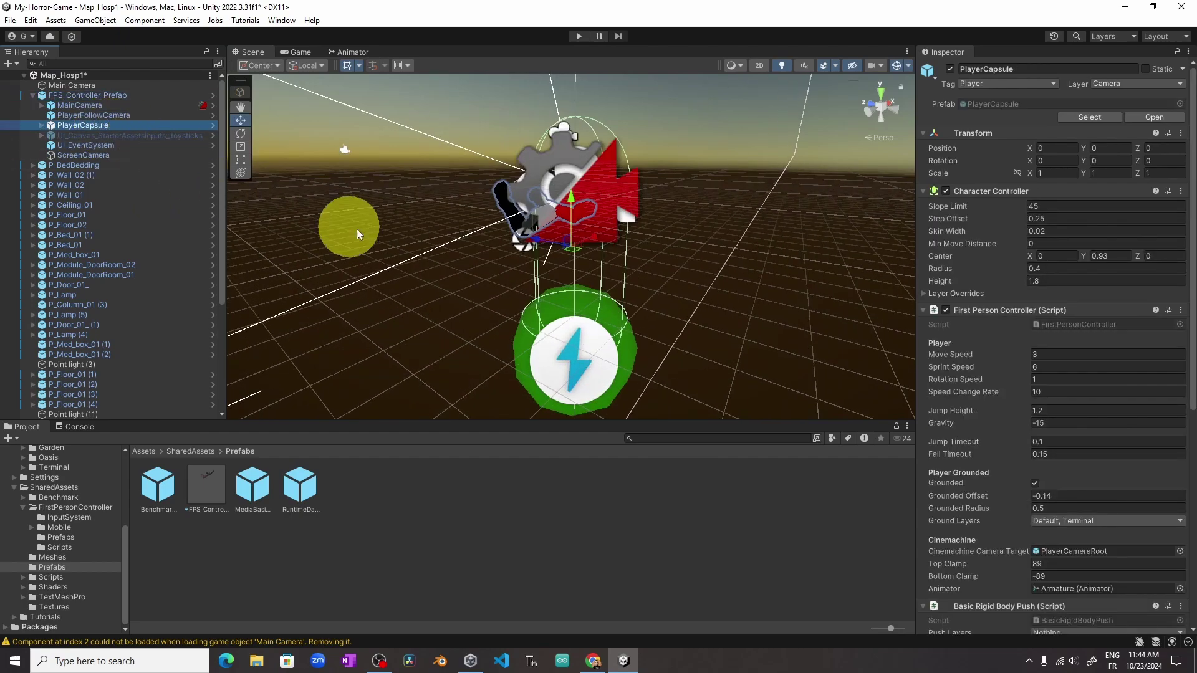
right_drag(387, 235, 656, 257)
scroll(656, 256, down, 5)
drag(898, 194, 470, 149)
click(300, 53)
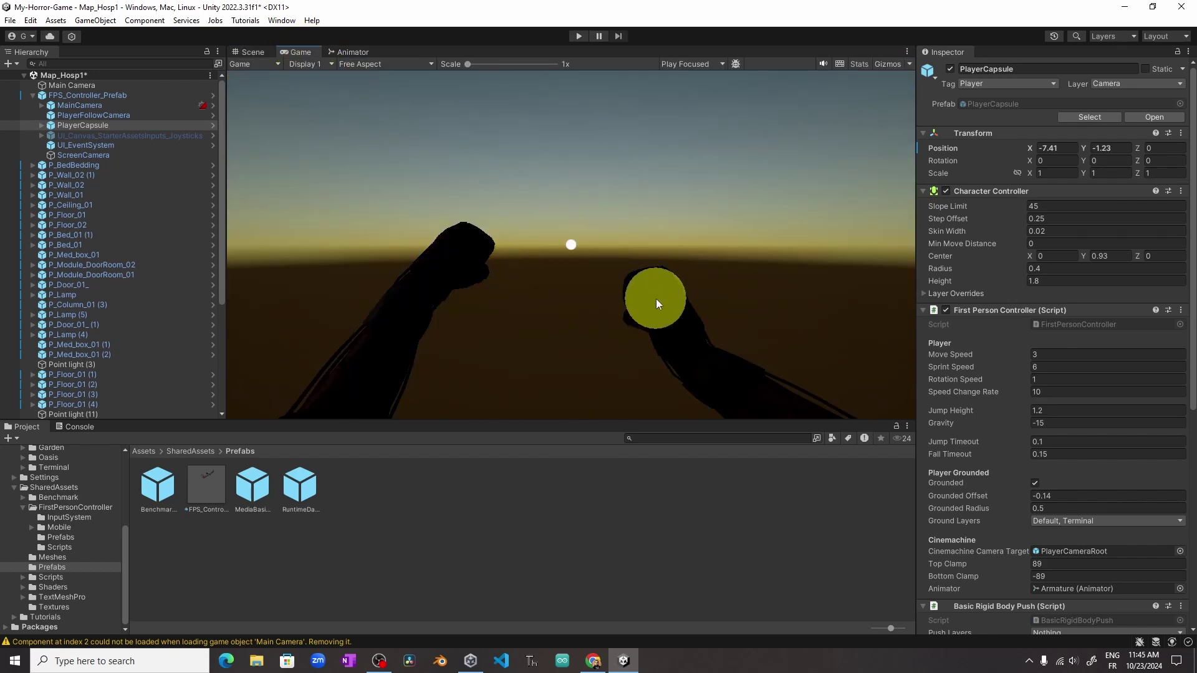
Step: Add the Default layer to the Culling Mask of the controller's MainCamera and return to the Scene view
click(117, 106)
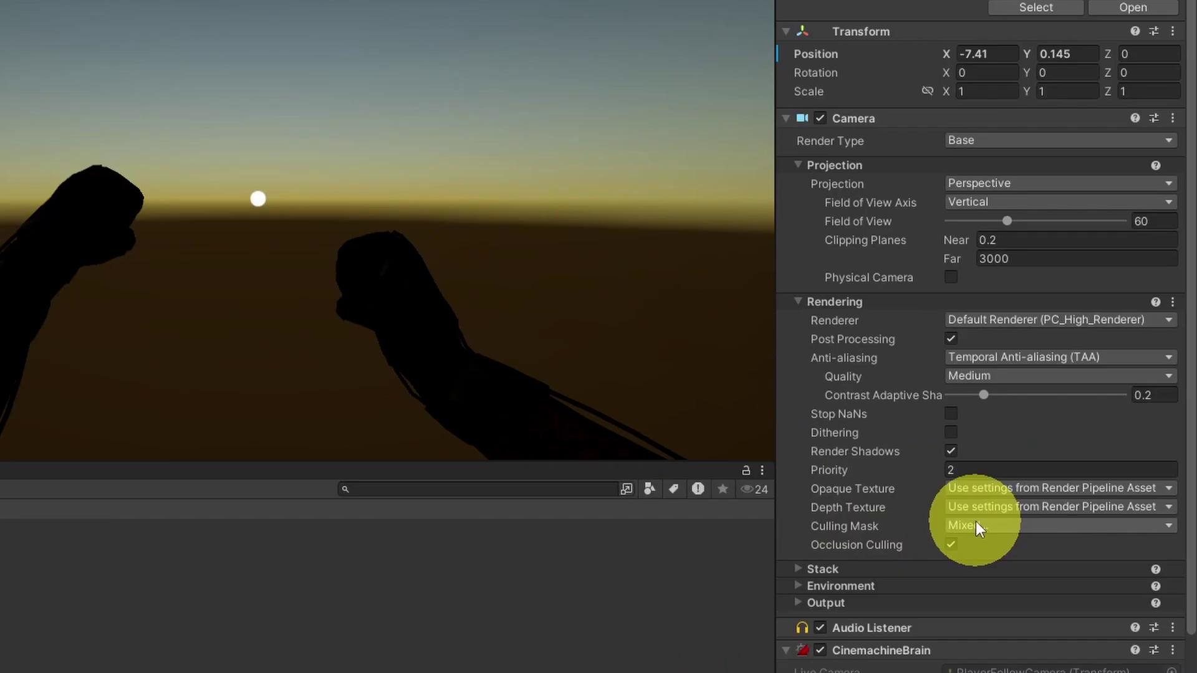
click(976, 524)
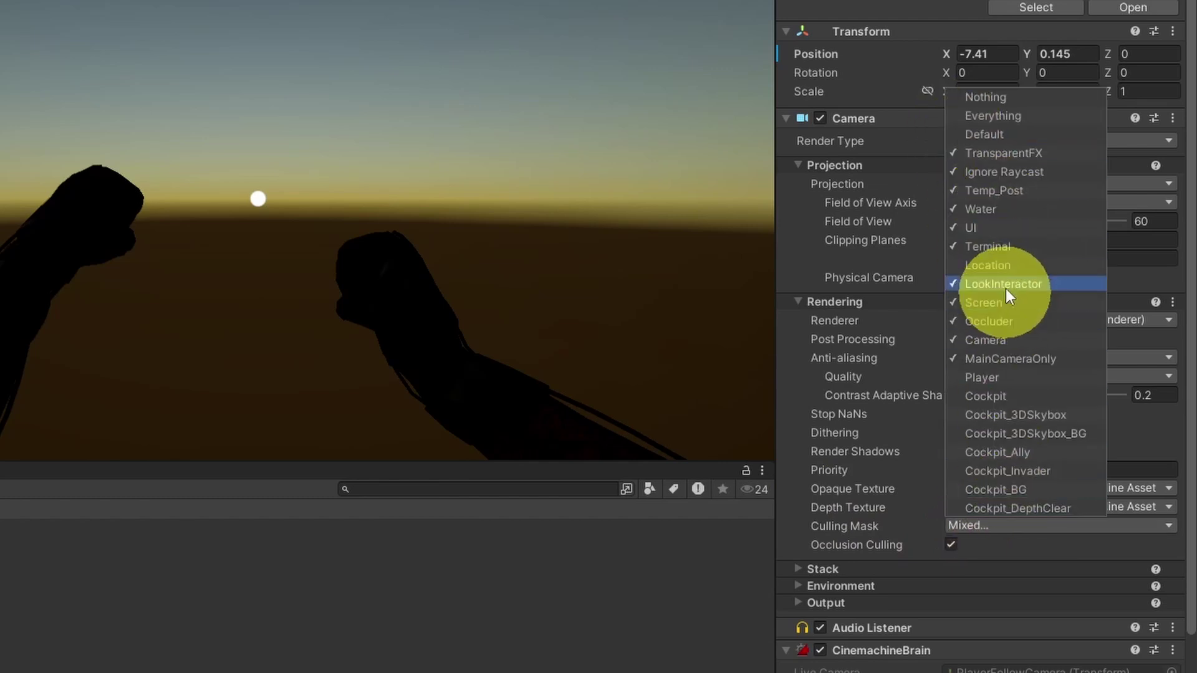
click(993, 139)
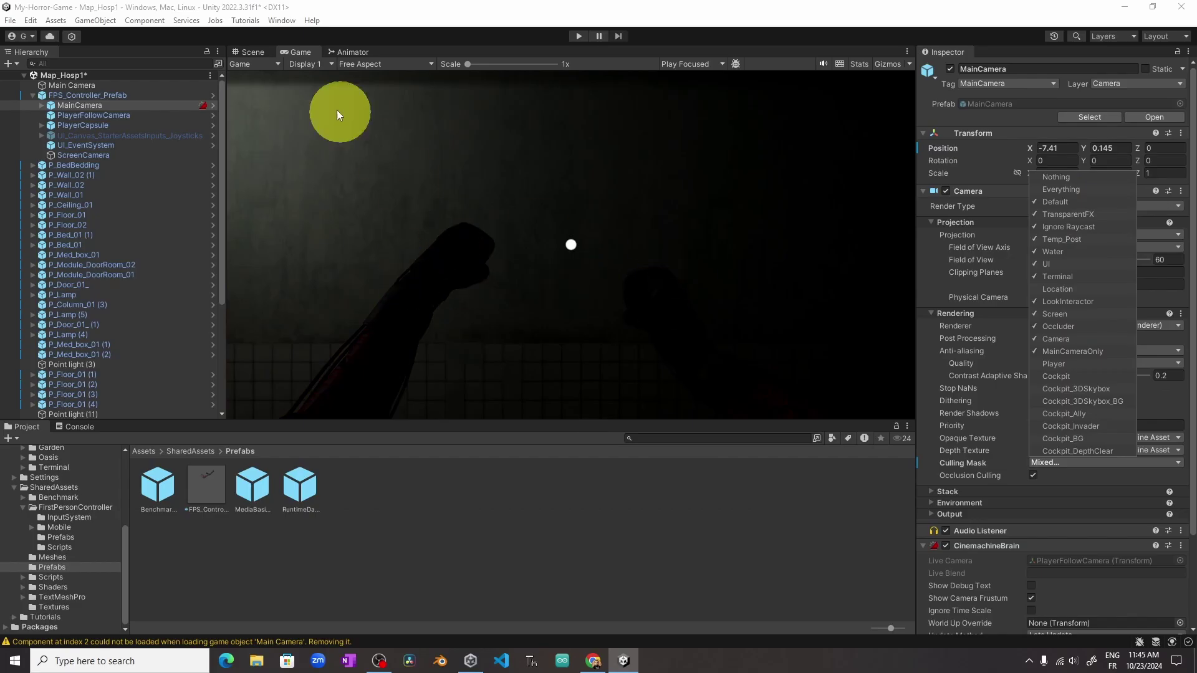
click(256, 53)
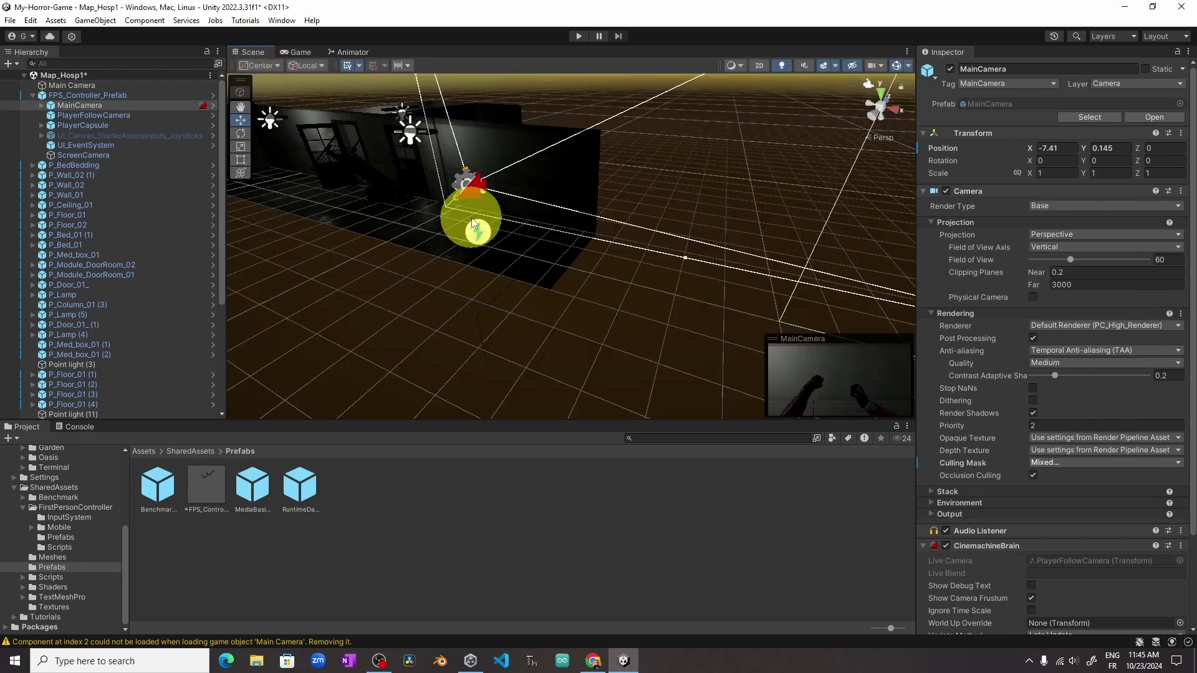
Step: Playtest the scene by walking along the hospital corridor, and exit Play mode
click(579, 37)
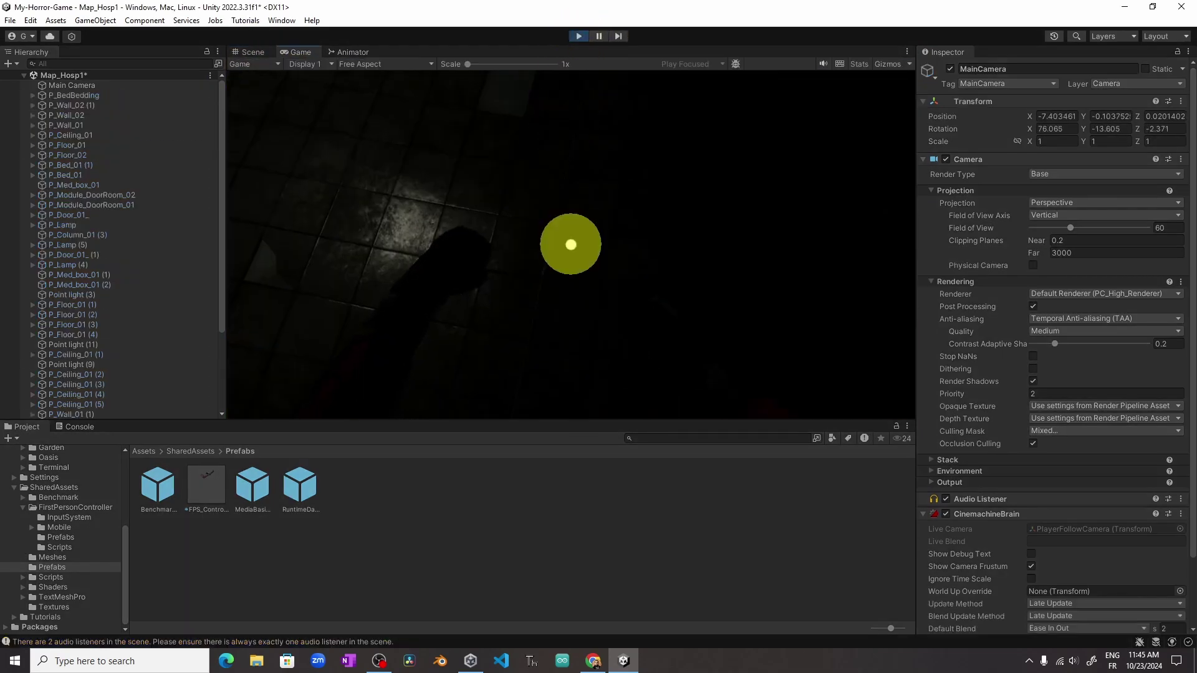
key(w)
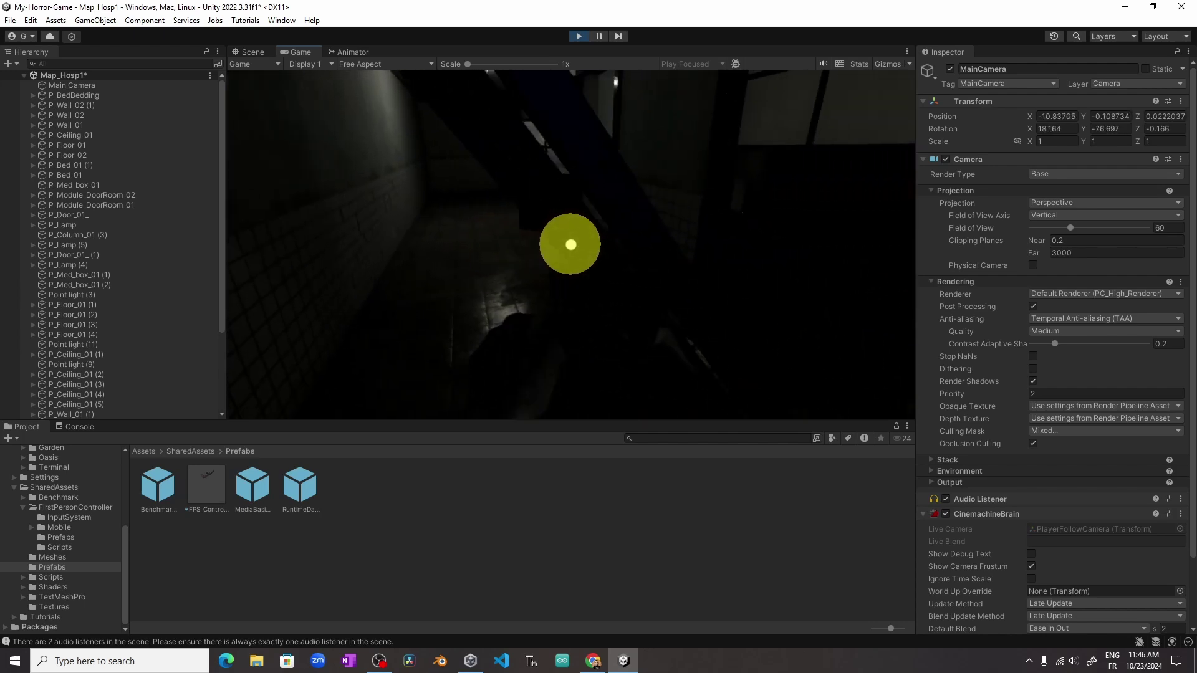
key(d)
key(ctrl+p)
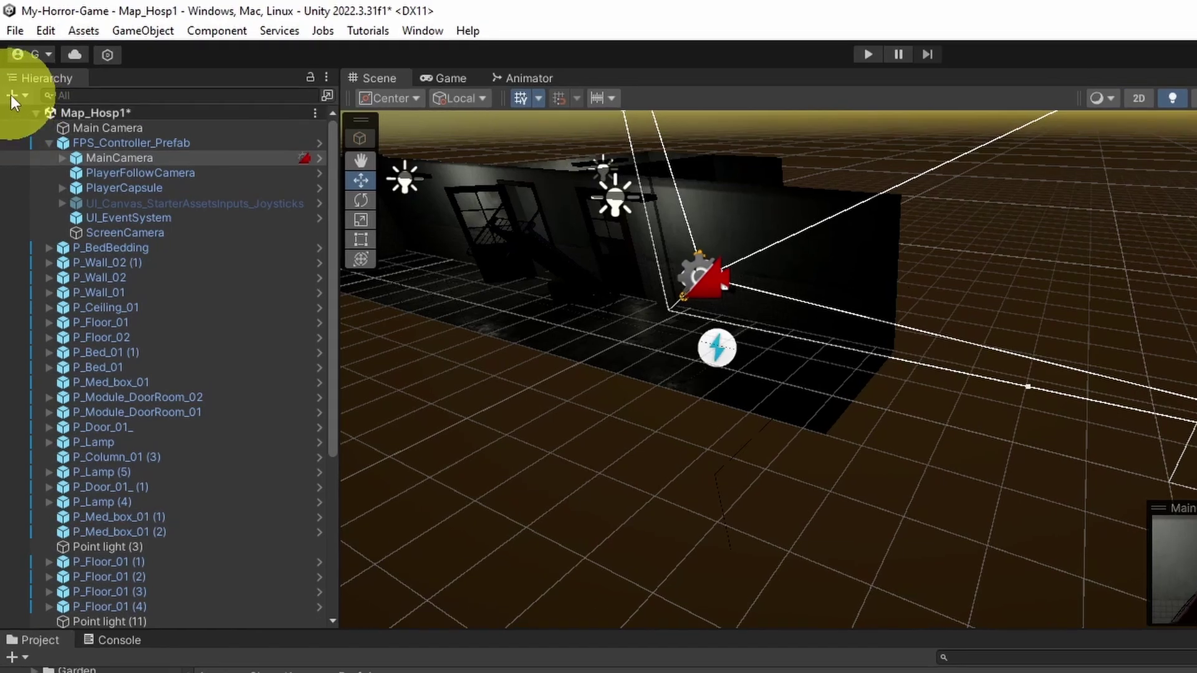
Step: Add a directional light with an intensity of 0.2 and run the game to check the corridor lighting
click(11, 96)
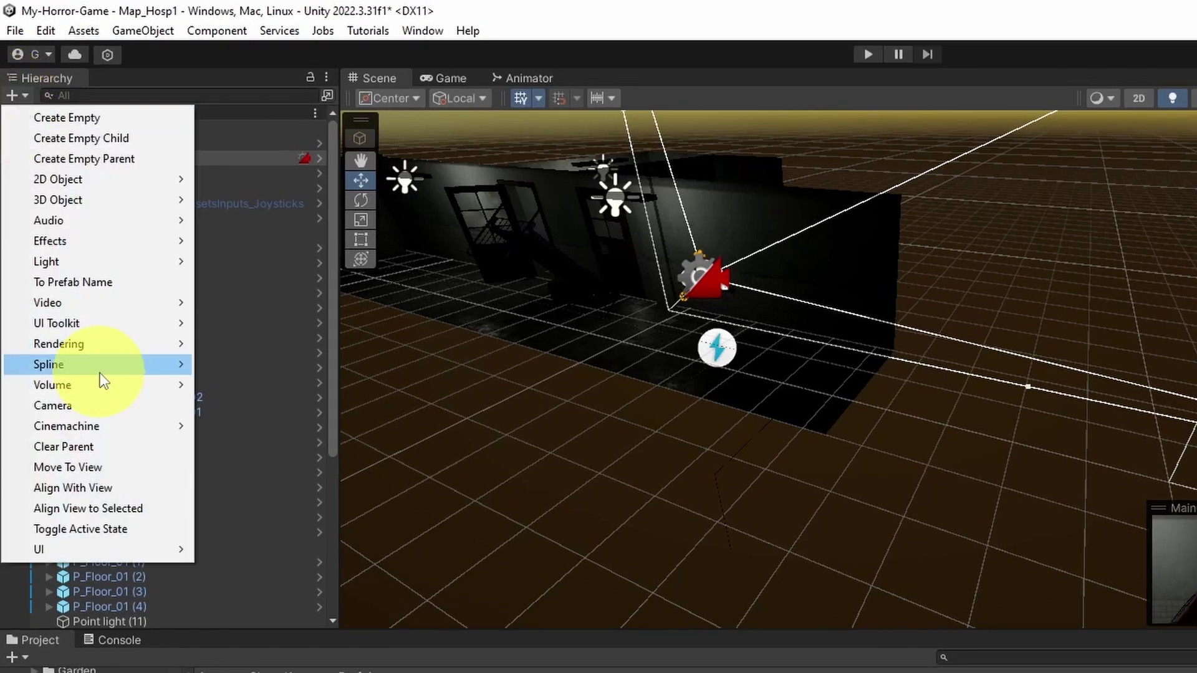
mouse_move(107, 265)
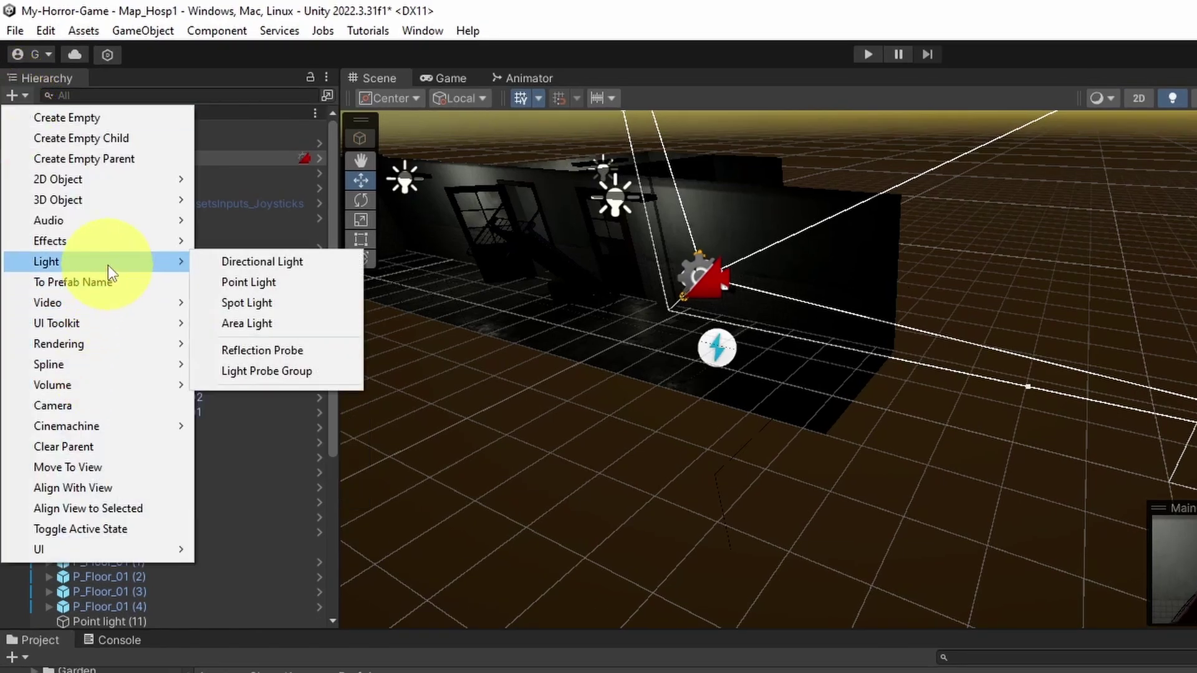
click(250, 262)
click(449, 78)
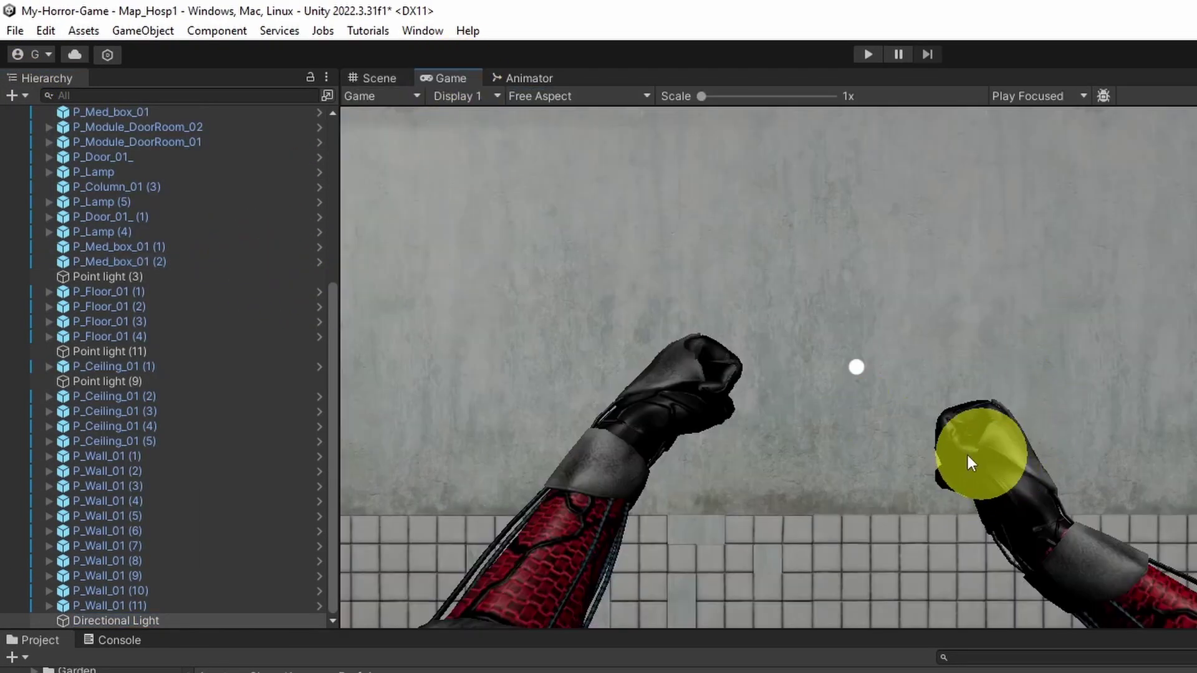
click(984, 337)
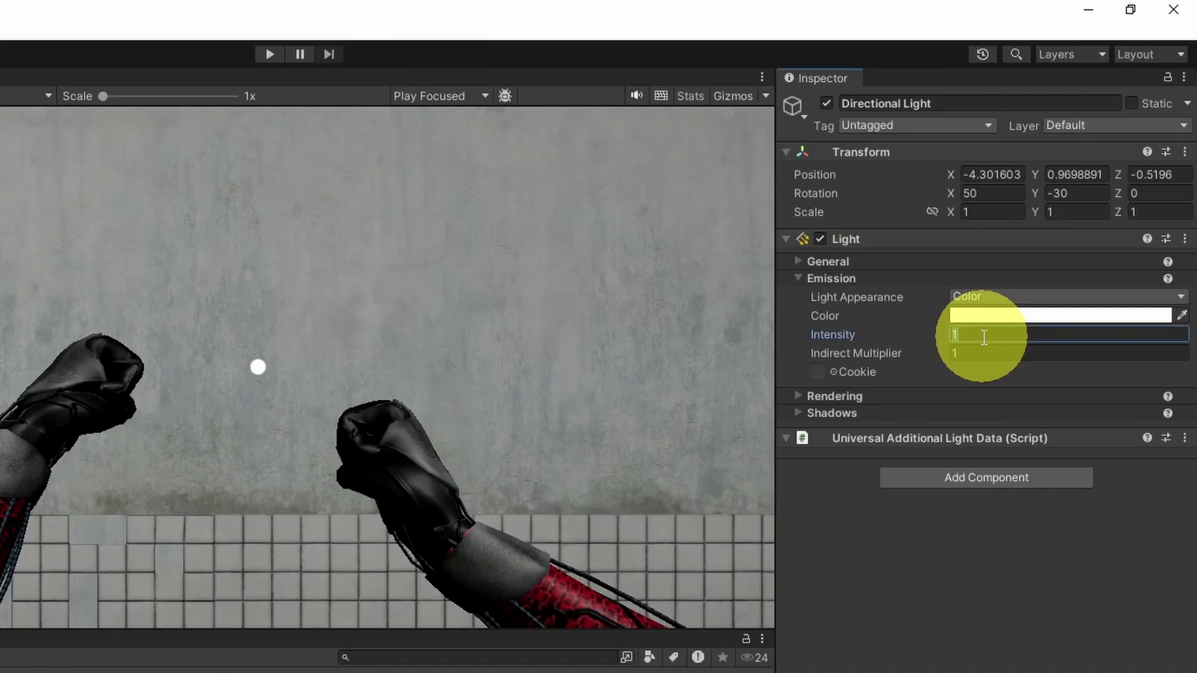
text(0.2)
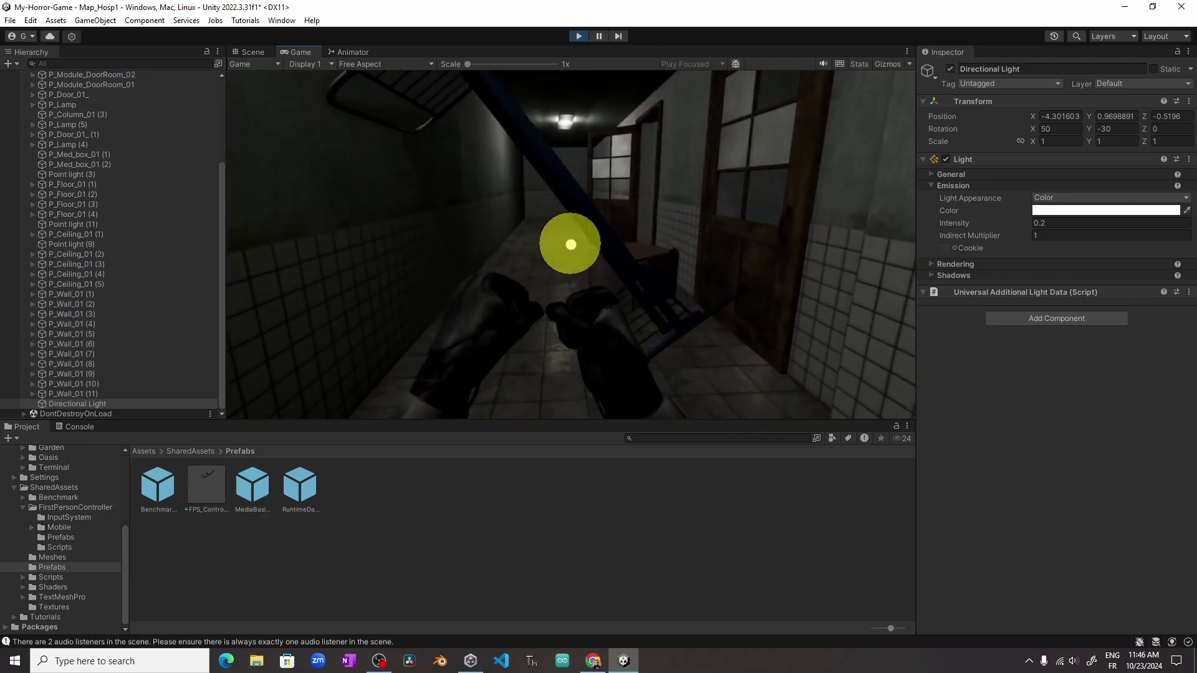
click(272, 51)
Step: Create an empty object named Level in the hierarchy and reset its transform
scroll(112, 288, up, 4)
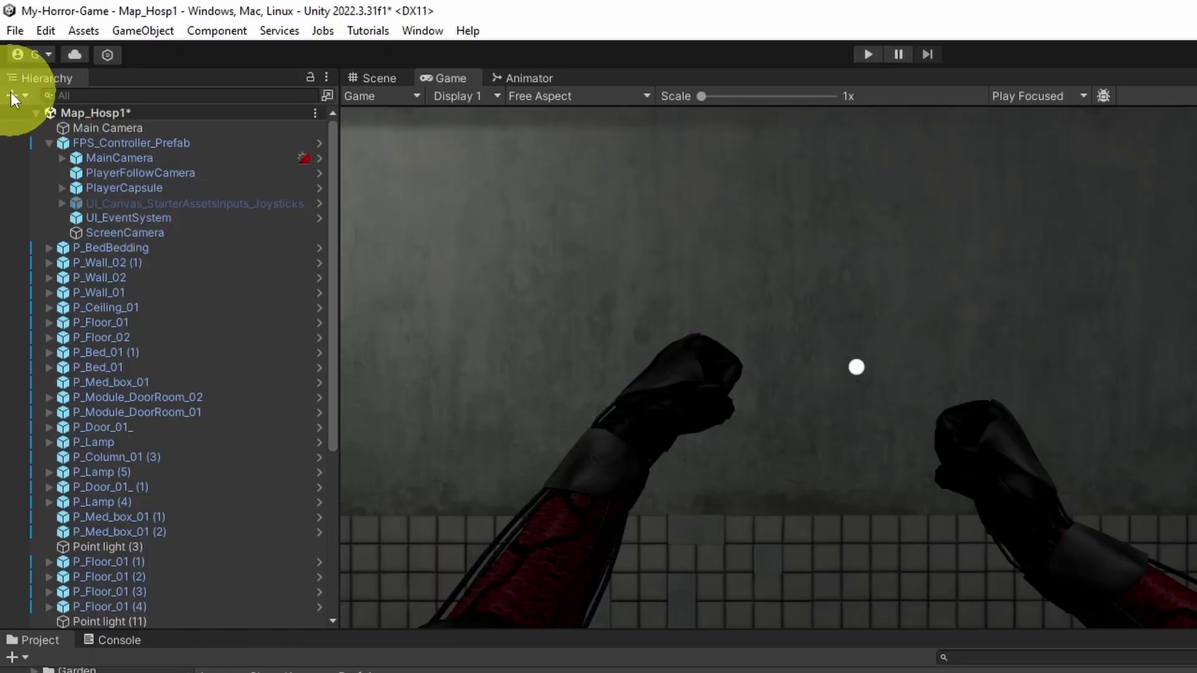
click(8, 64)
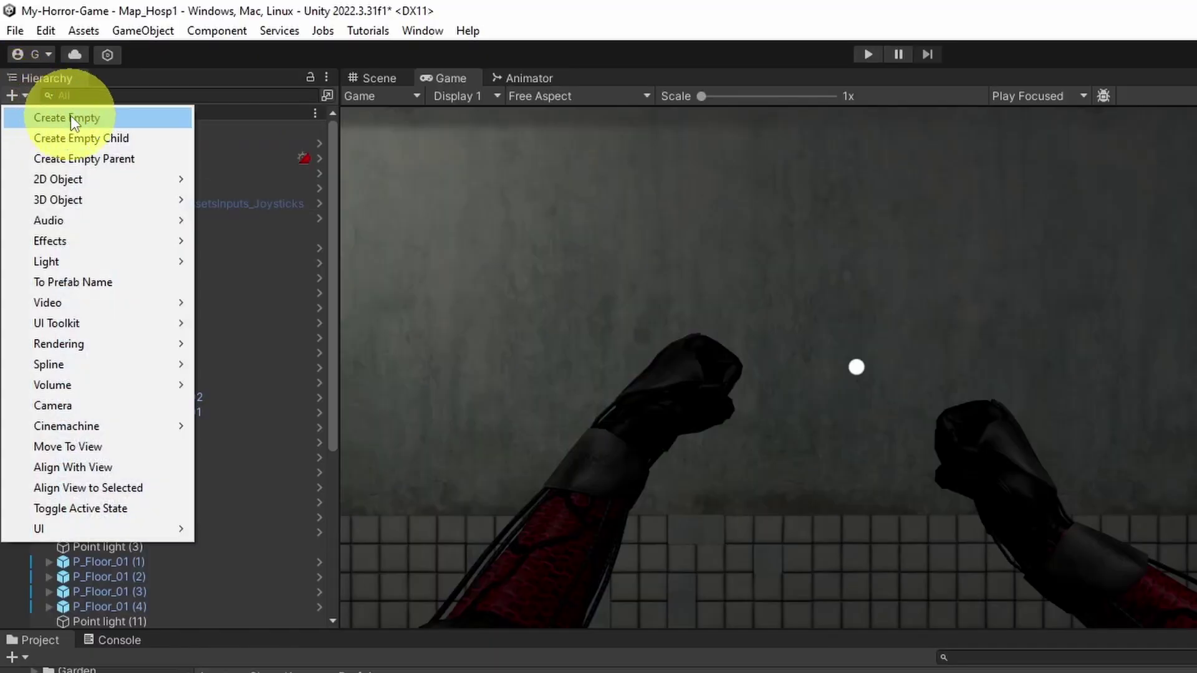
click(70, 117)
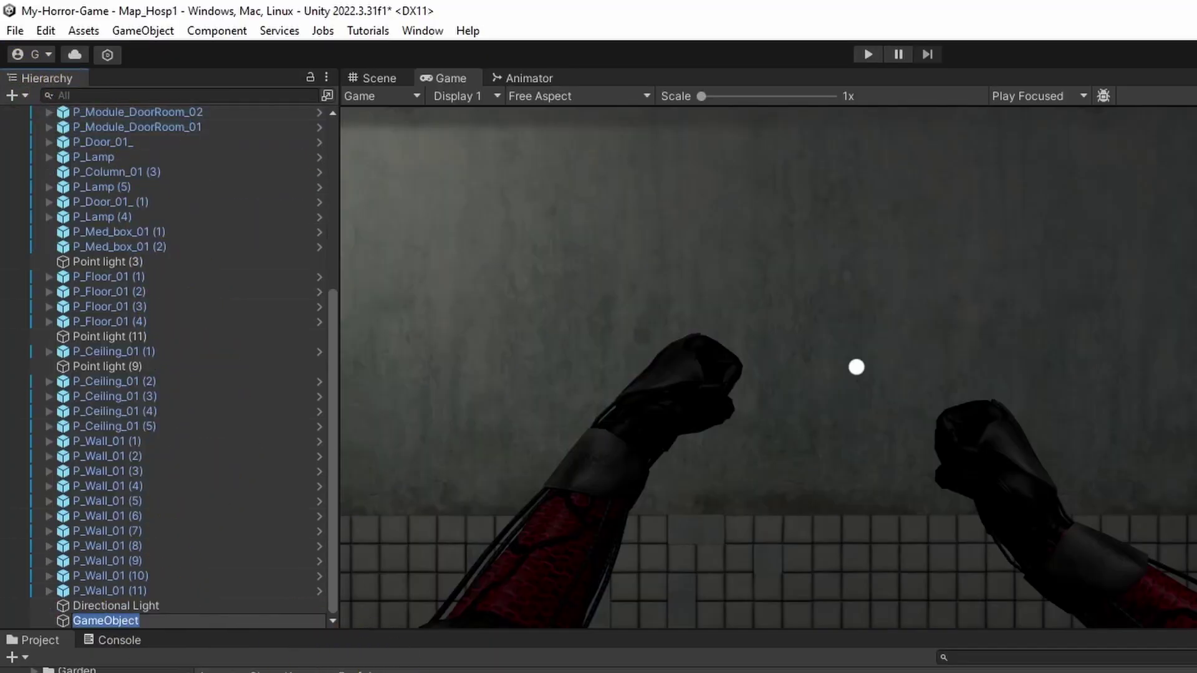
text(Level)
key(Return)
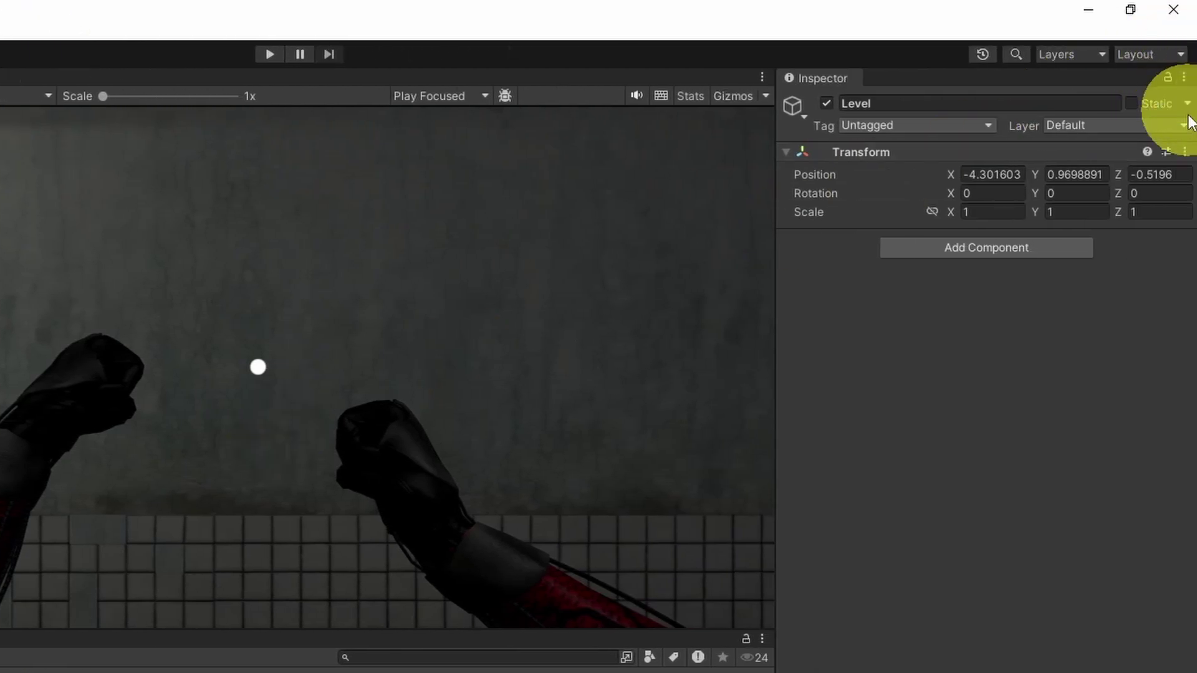
click(1184, 152)
click(1073, 181)
click(585, 287)
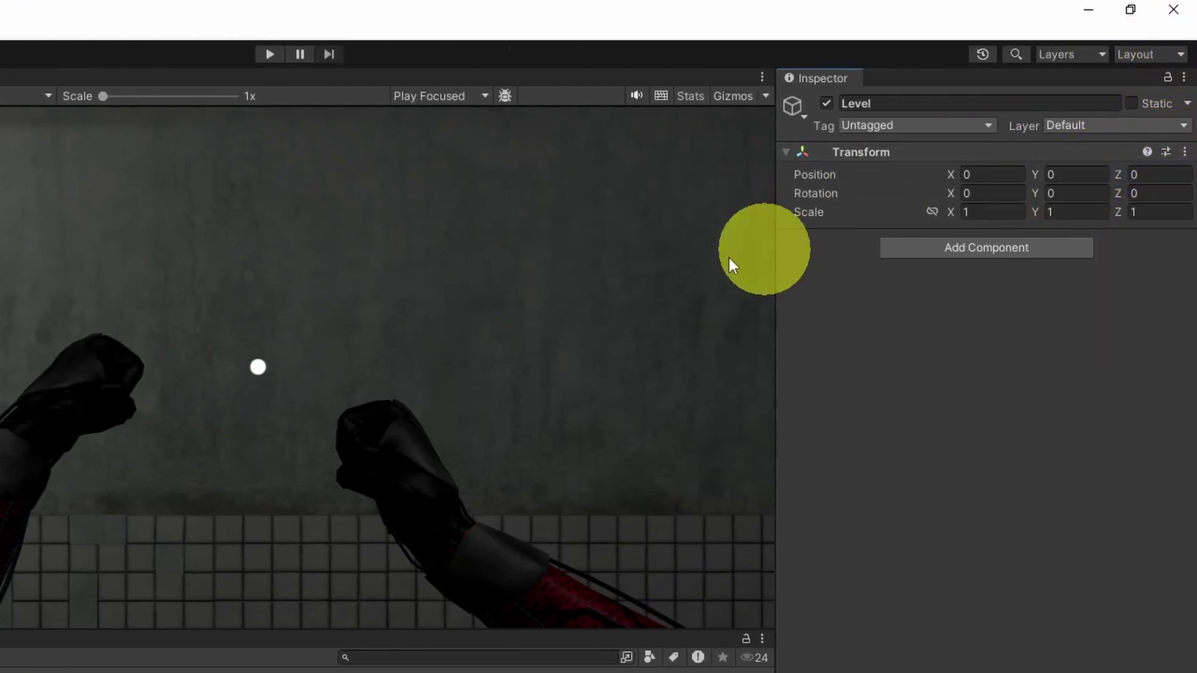
Step: Parent all objects from P_BedBedding through Directional Light under Level, and collapse Level and FPS_Controller_Prefab in the hierarchy
click(178, 605)
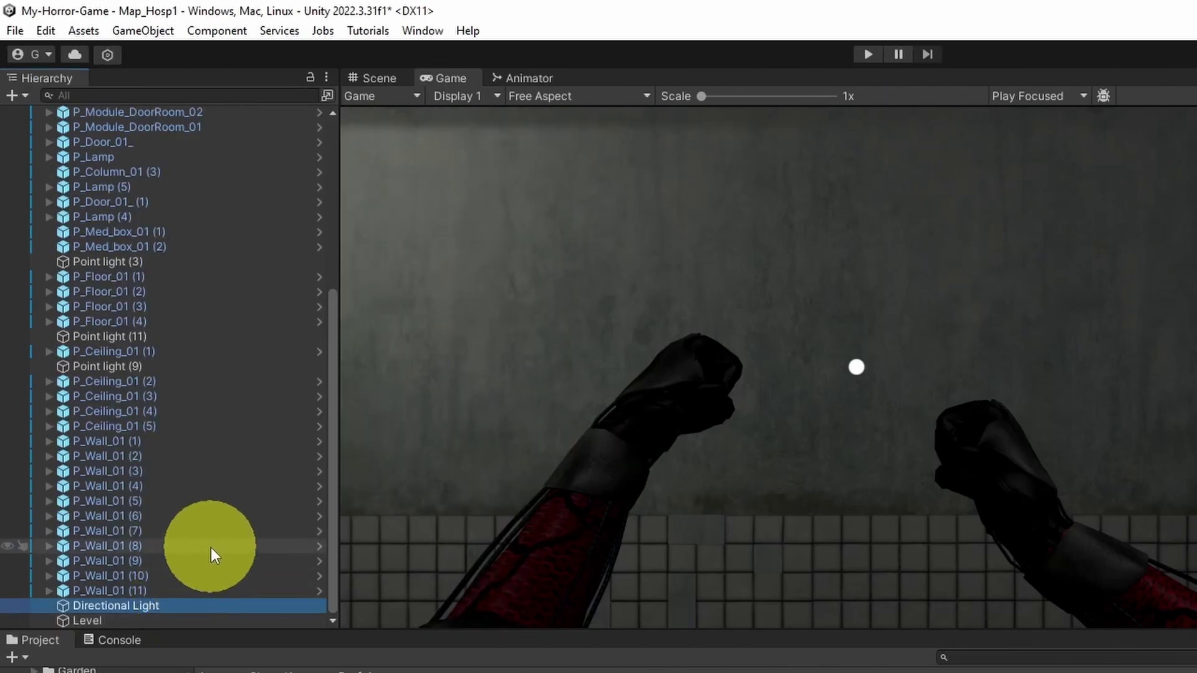
scroll(207, 369, up, 8)
shift+click(110, 248)
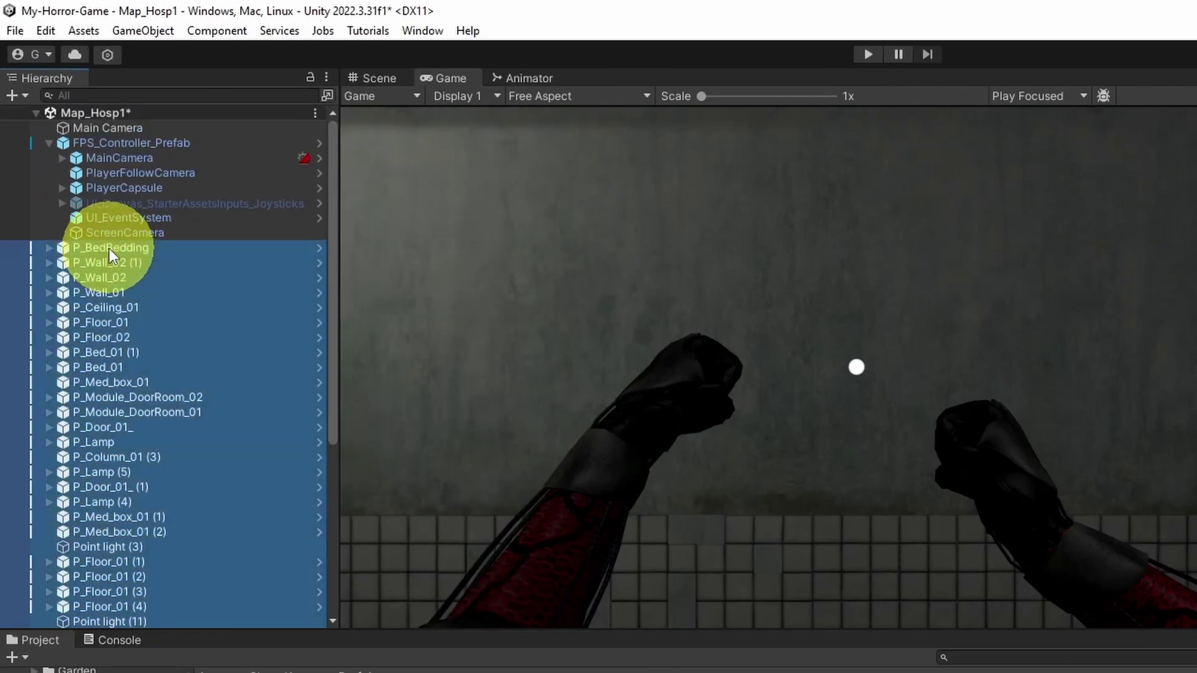
scroll(199, 463, down, 10)
drag(167, 607, 111, 619)
click(50, 248)
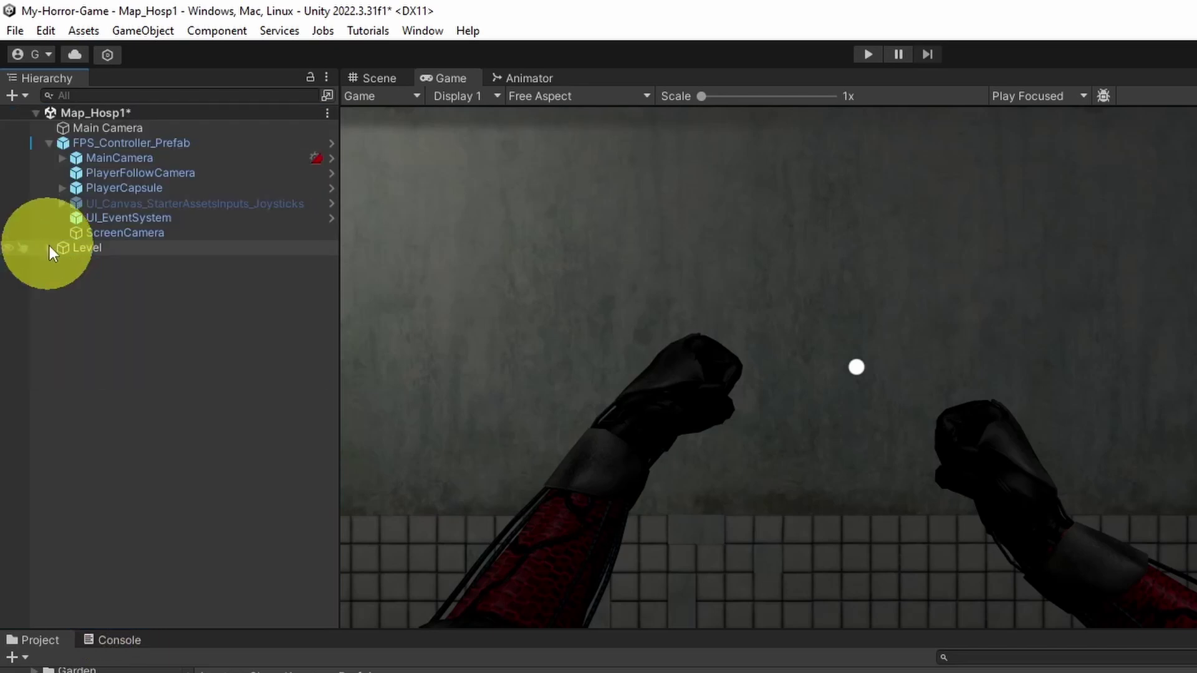
click(48, 143)
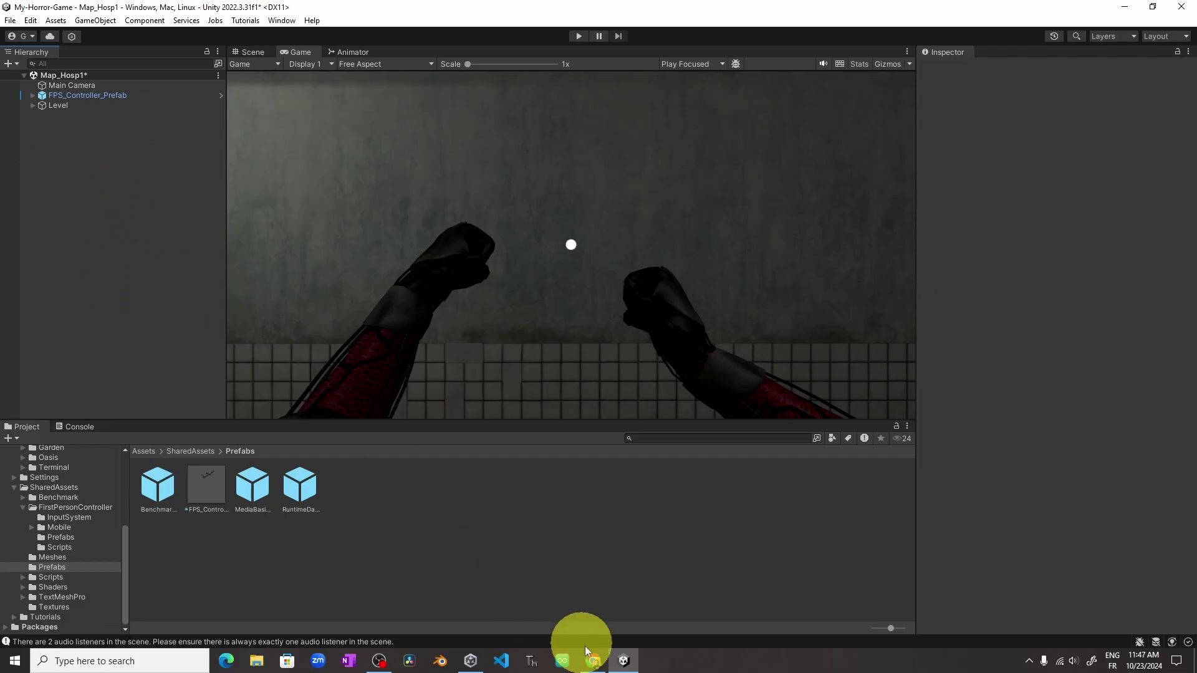
Step: Switch to Chrome, open Mixamo in a new tab and show its character library
click(591, 660)
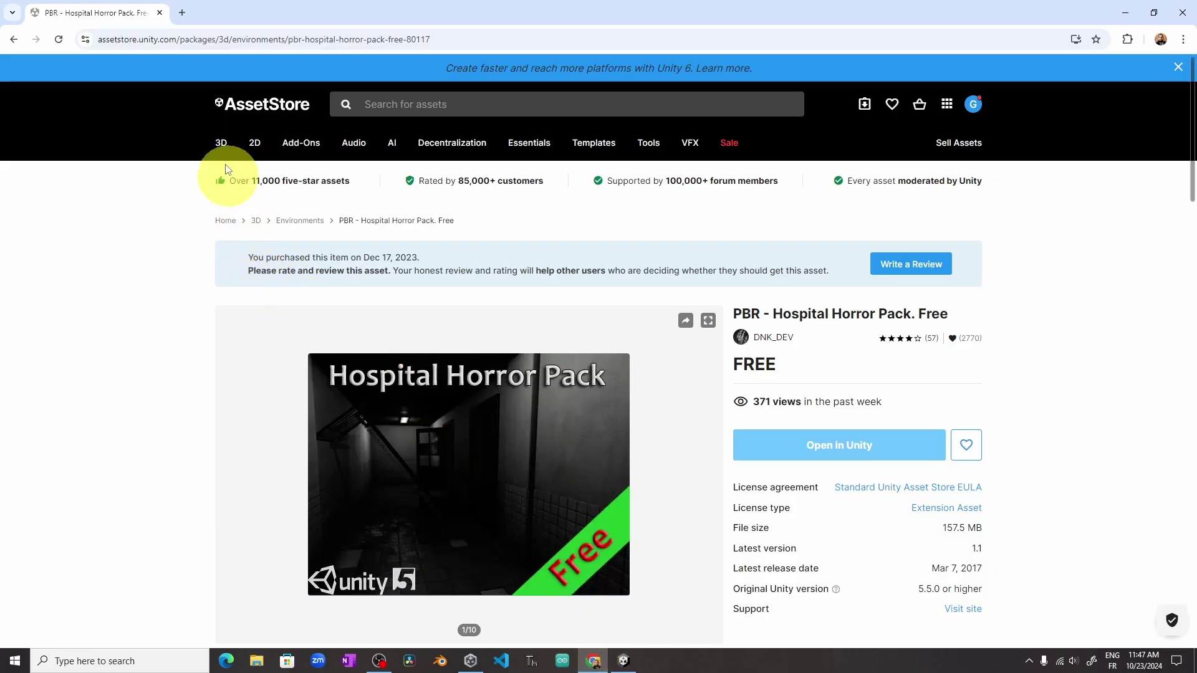
click(182, 13)
text(mix)
key(Return)
click(181, 74)
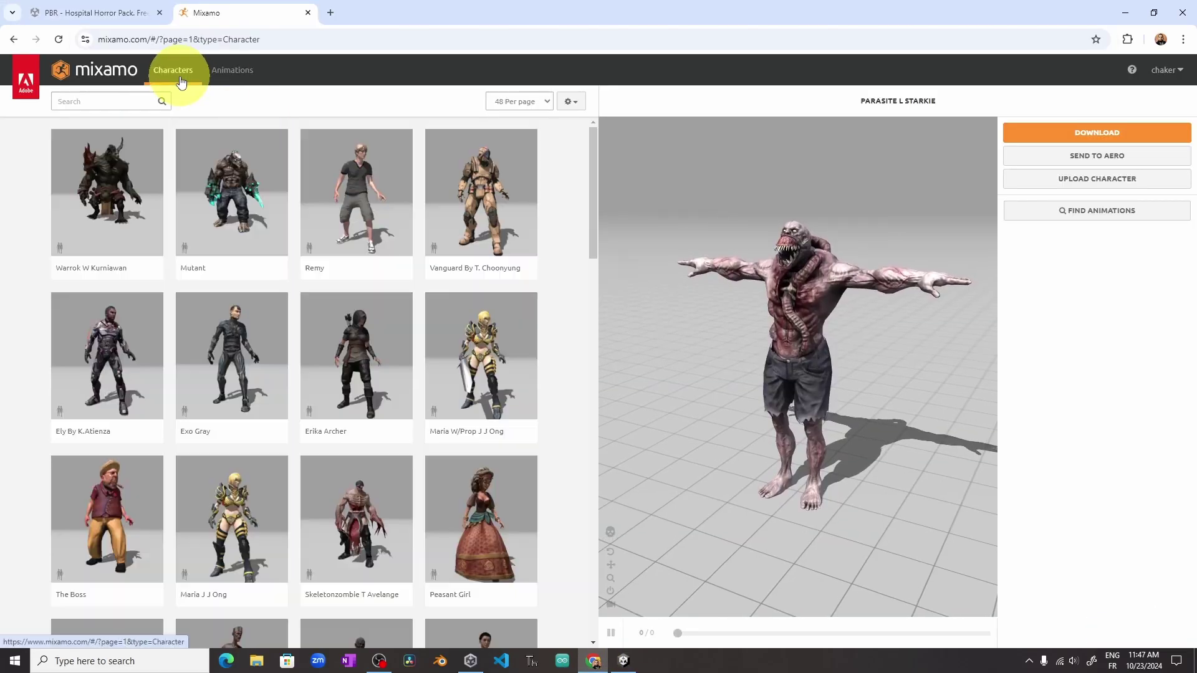
Step: Select the Parasite L Starkie character, inspect it in the preview and download it as FBX For Unity in T-pose
scroll(414, 386, down, 6)
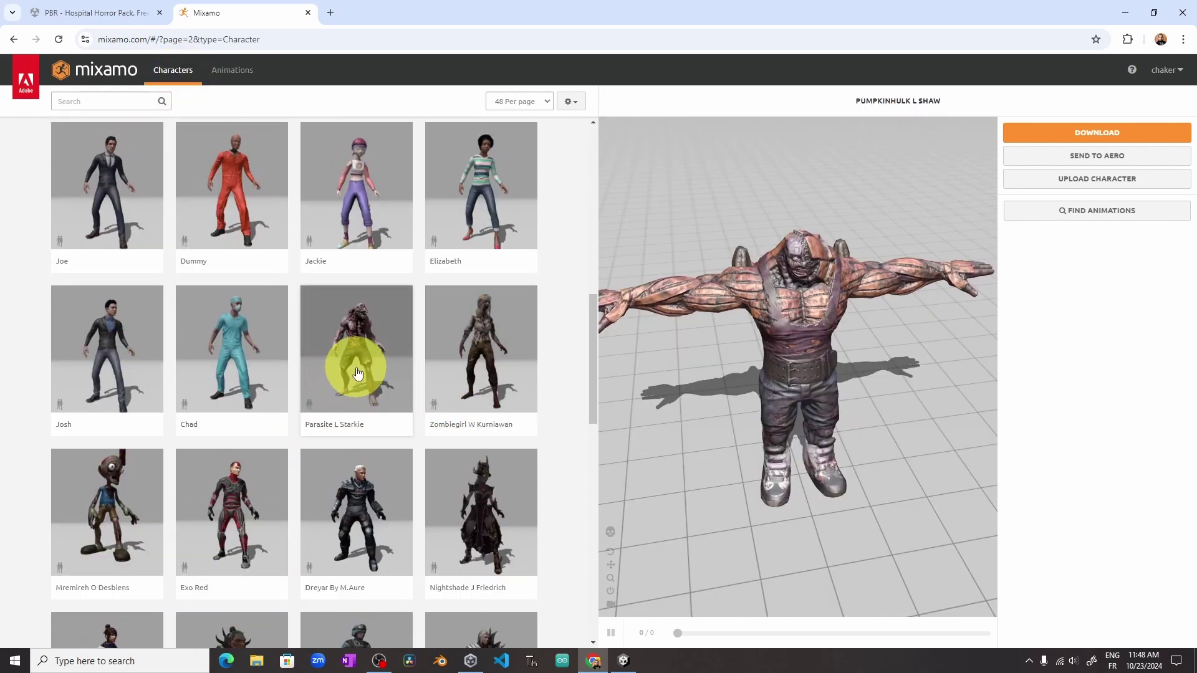
click(357, 372)
drag(861, 351, 836, 334)
click(1083, 131)
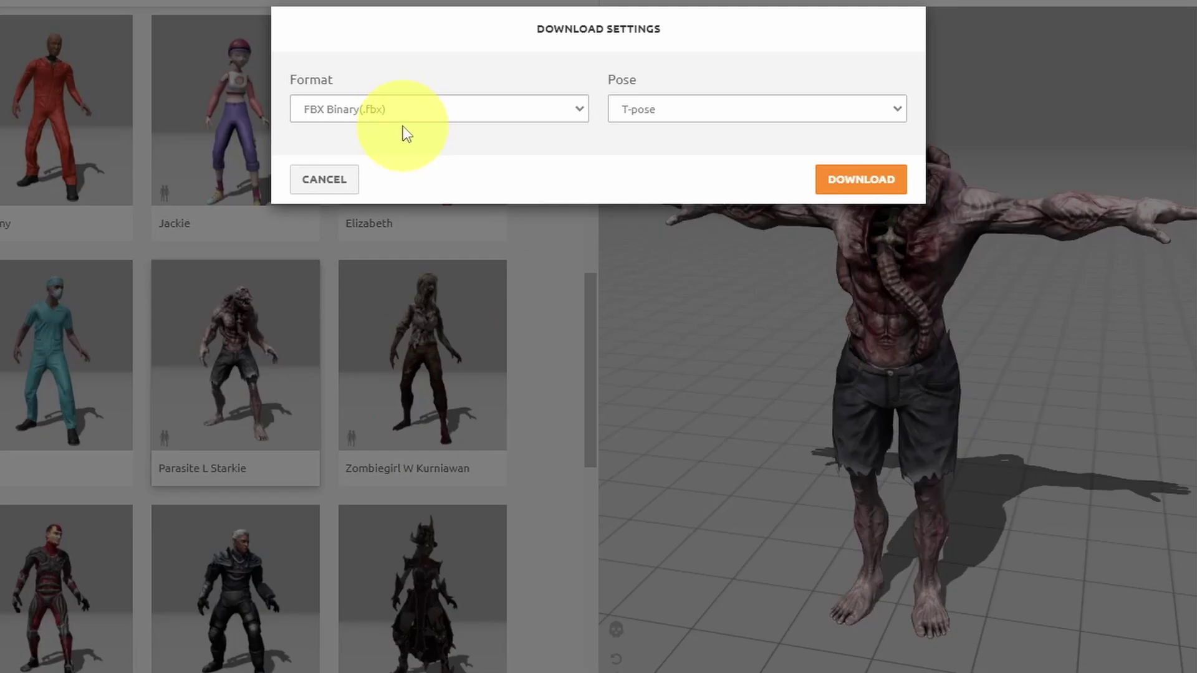
click(465, 183)
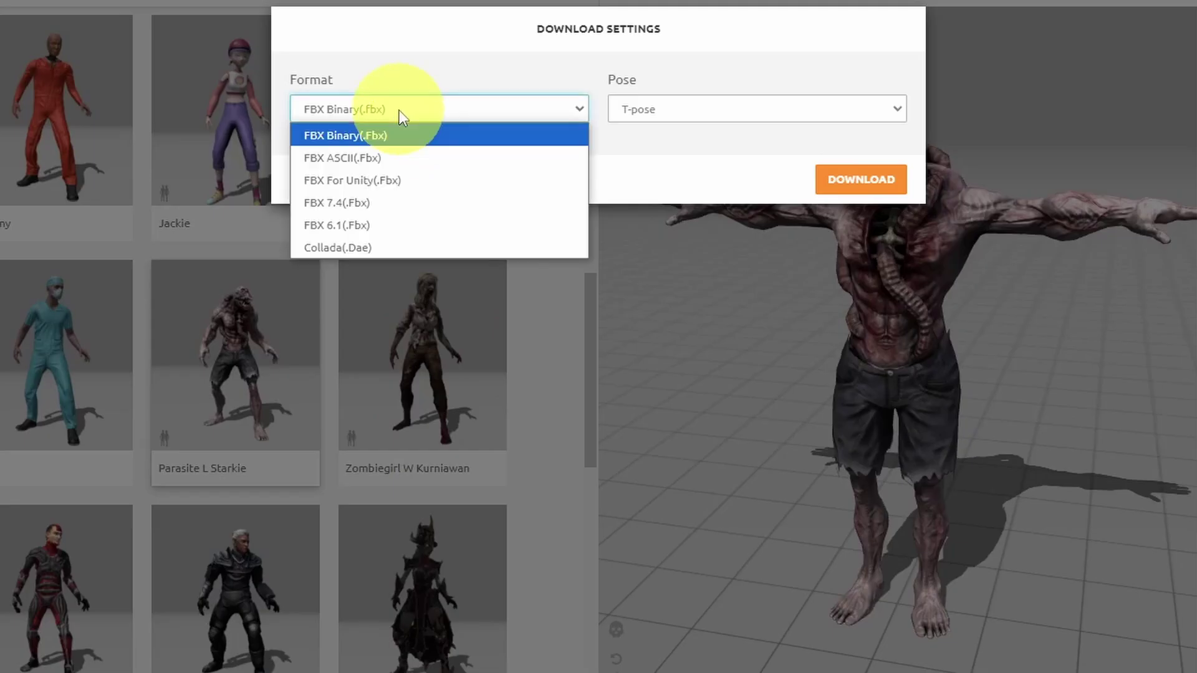
click(394, 184)
click(835, 180)
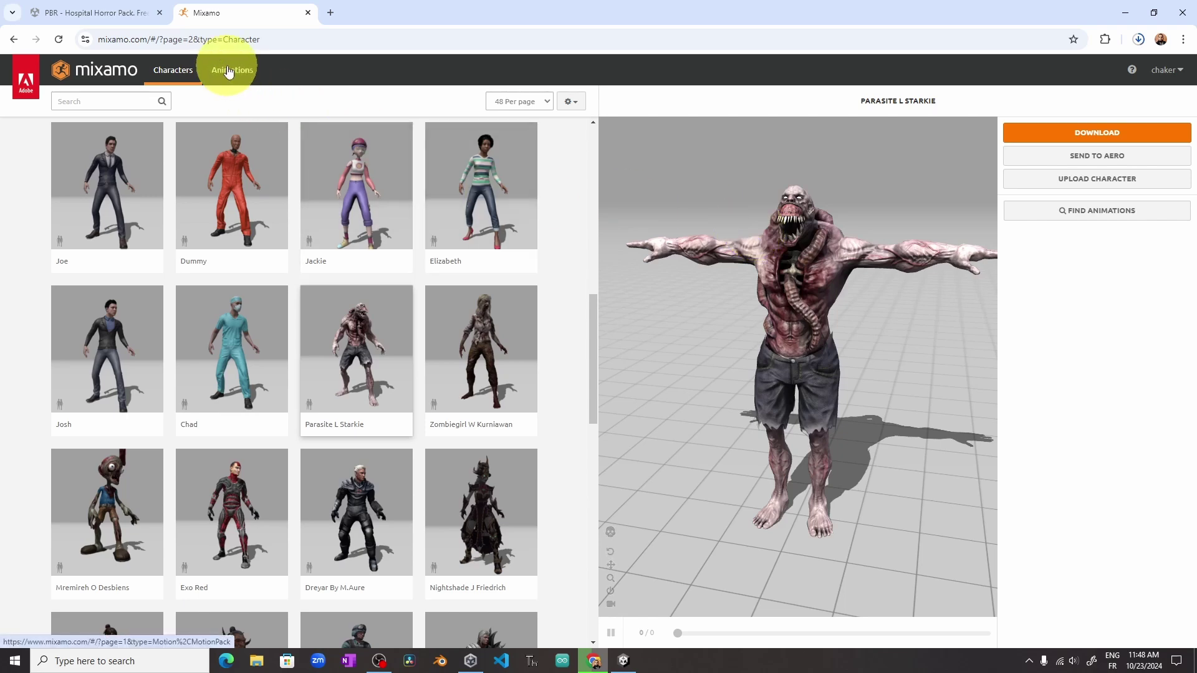
Step: Search the Mixamo animations for "Zombie Idle"
click(229, 71)
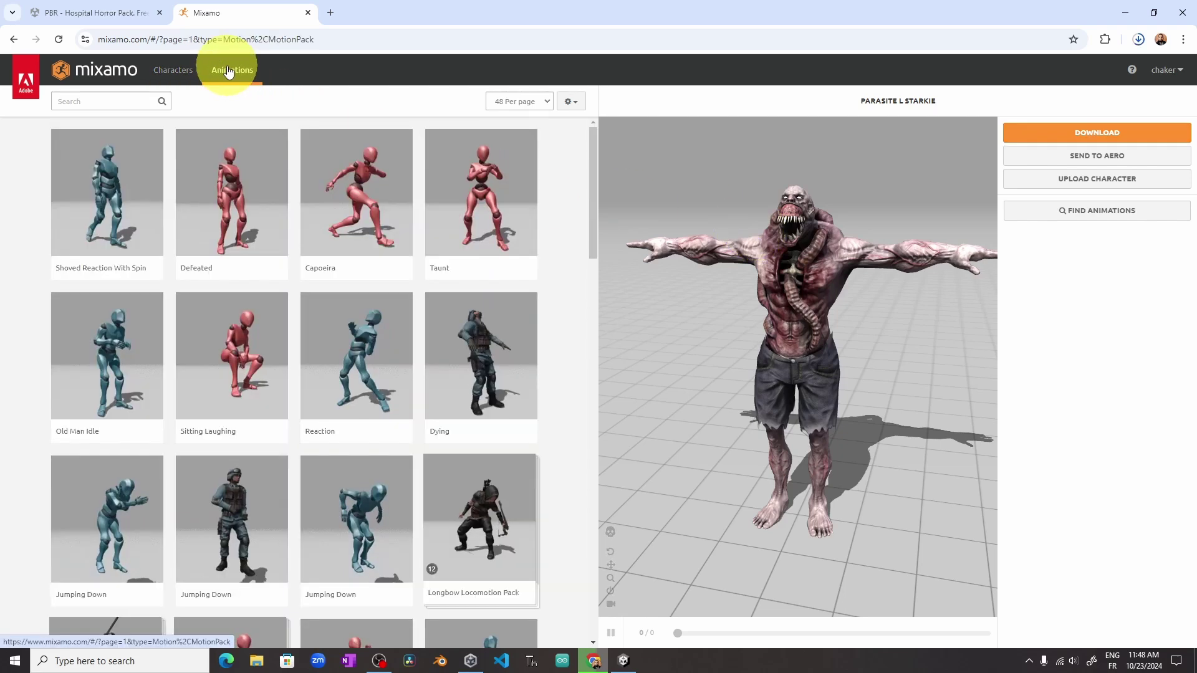
click(103, 101)
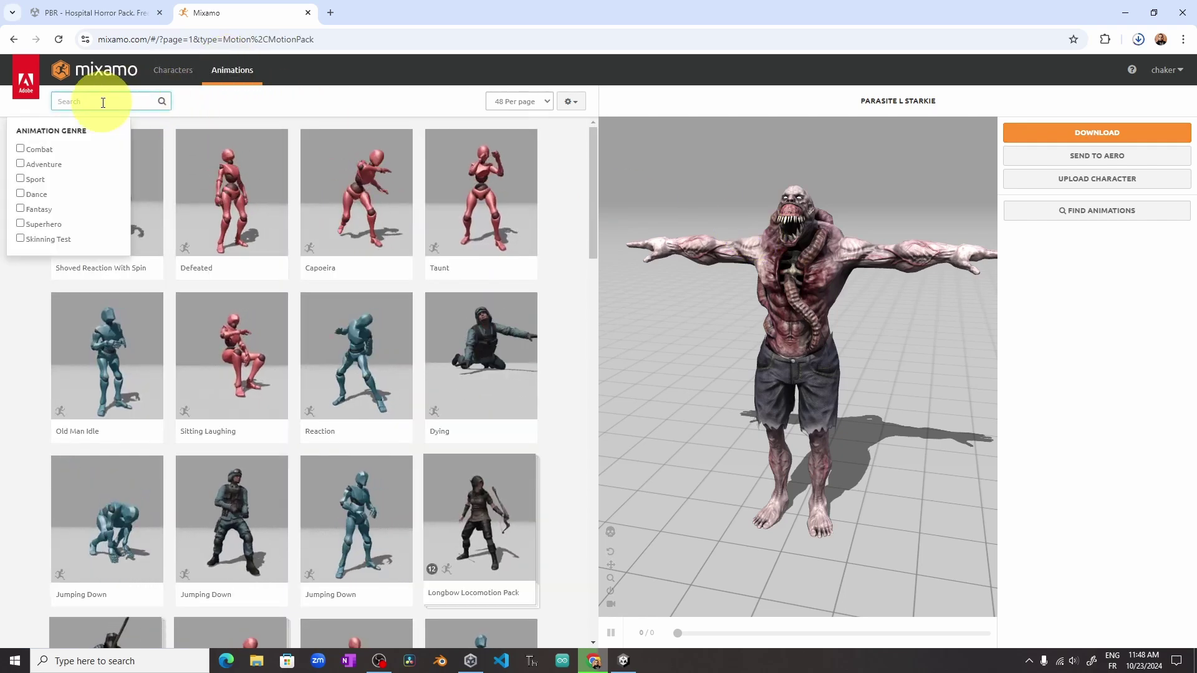
text(Zom)
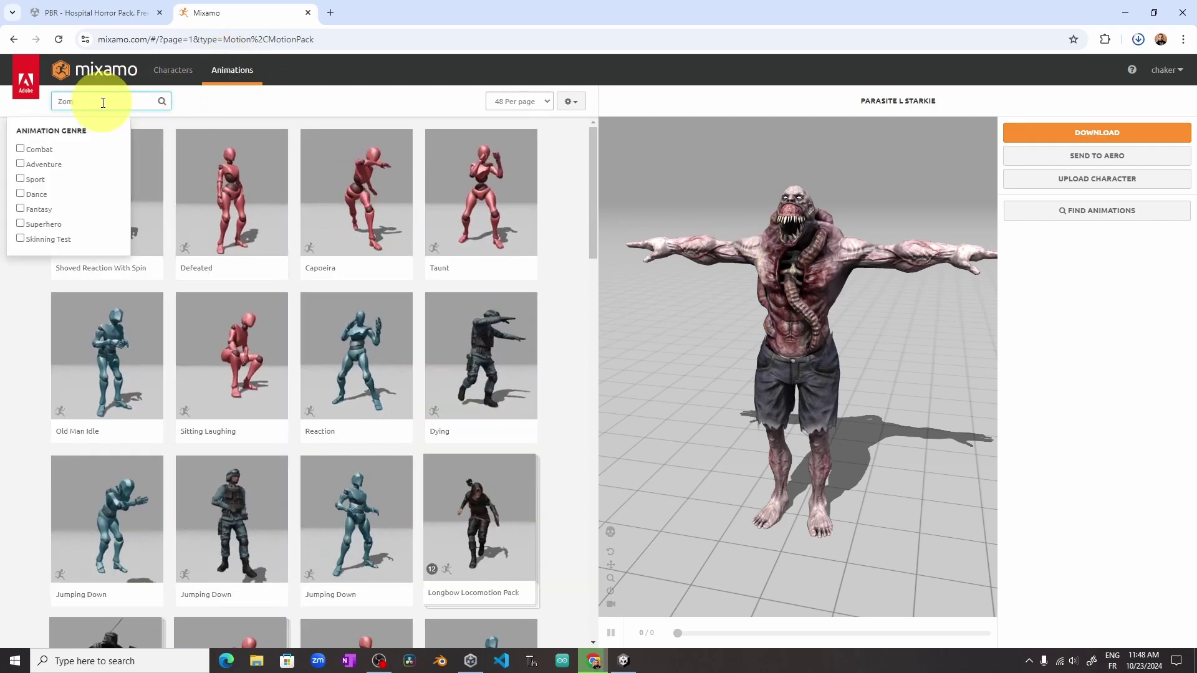
text(bie Idle)
key(Return)
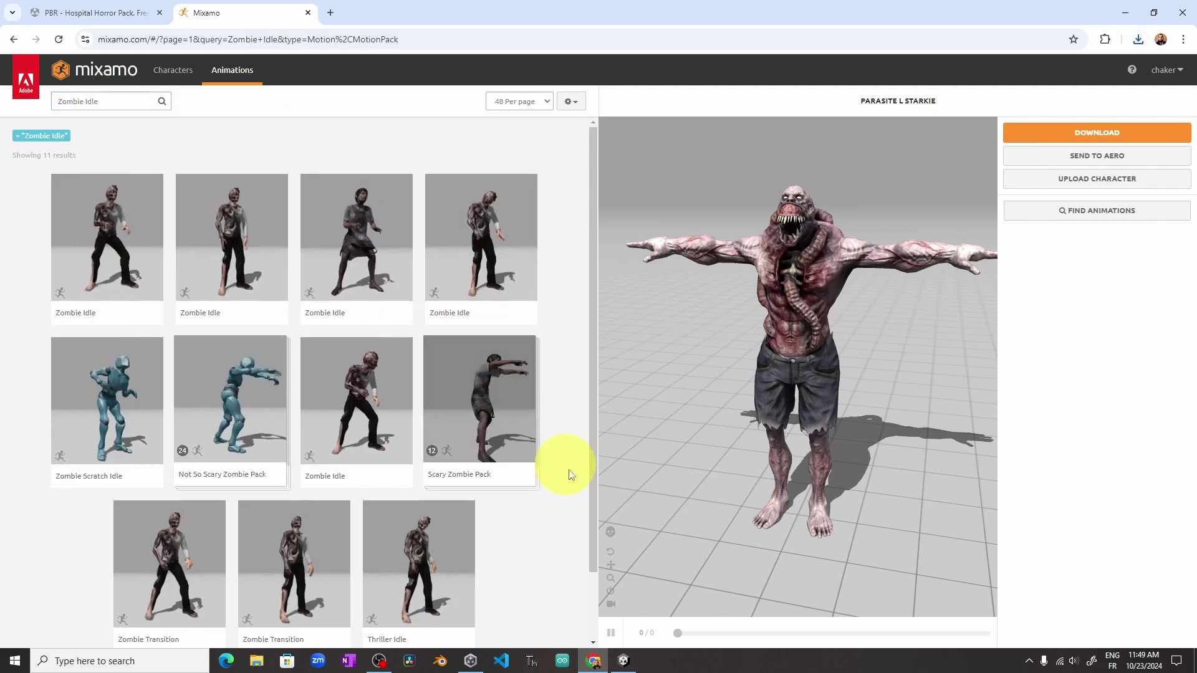
Step: Apply a Zombie Idle animation to the character and download it as FBX for Unity without skin
click(360, 401)
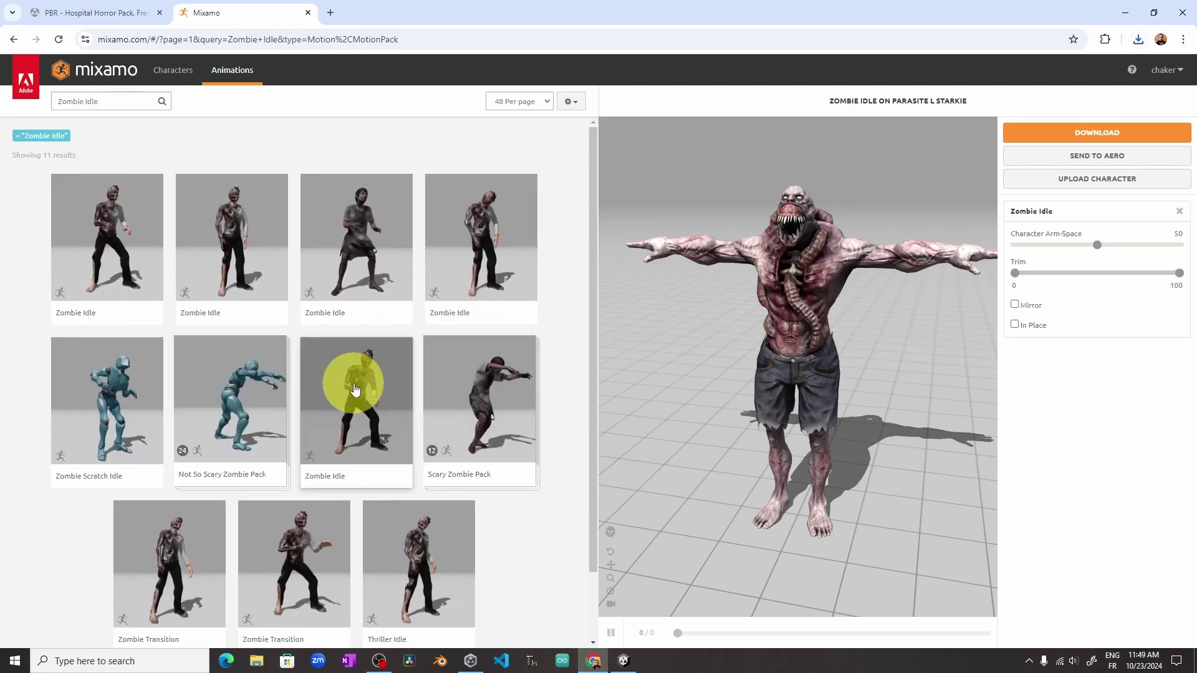
click(1069, 132)
click(632, 169)
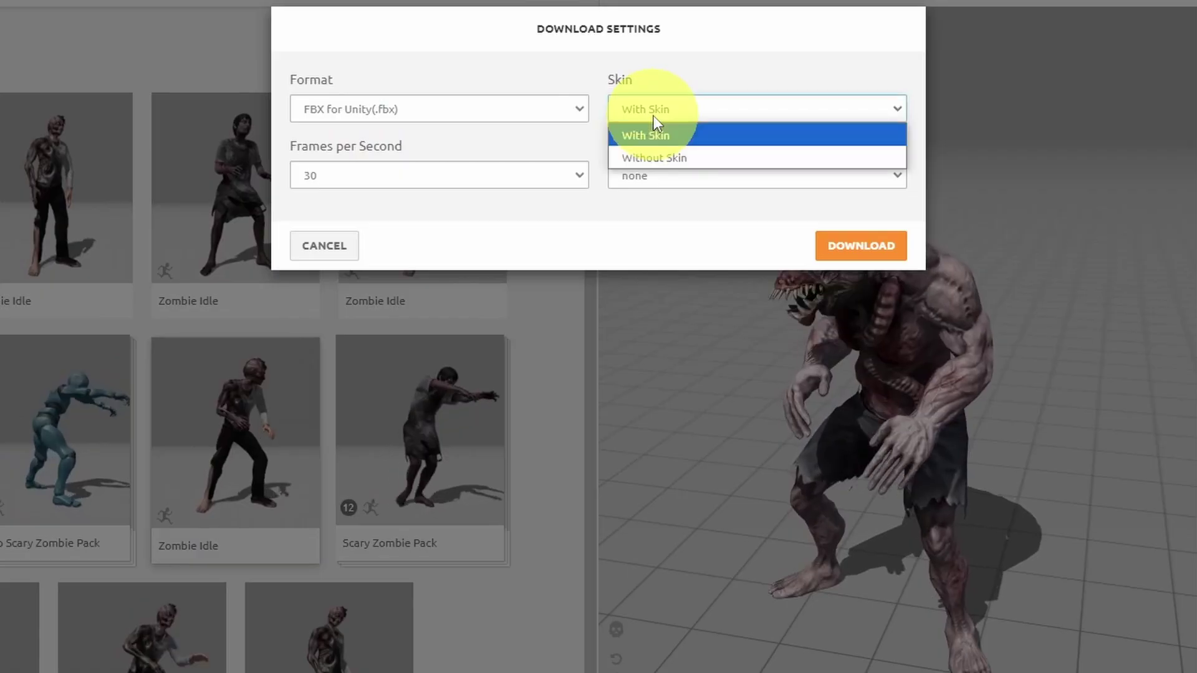
click(665, 156)
click(864, 247)
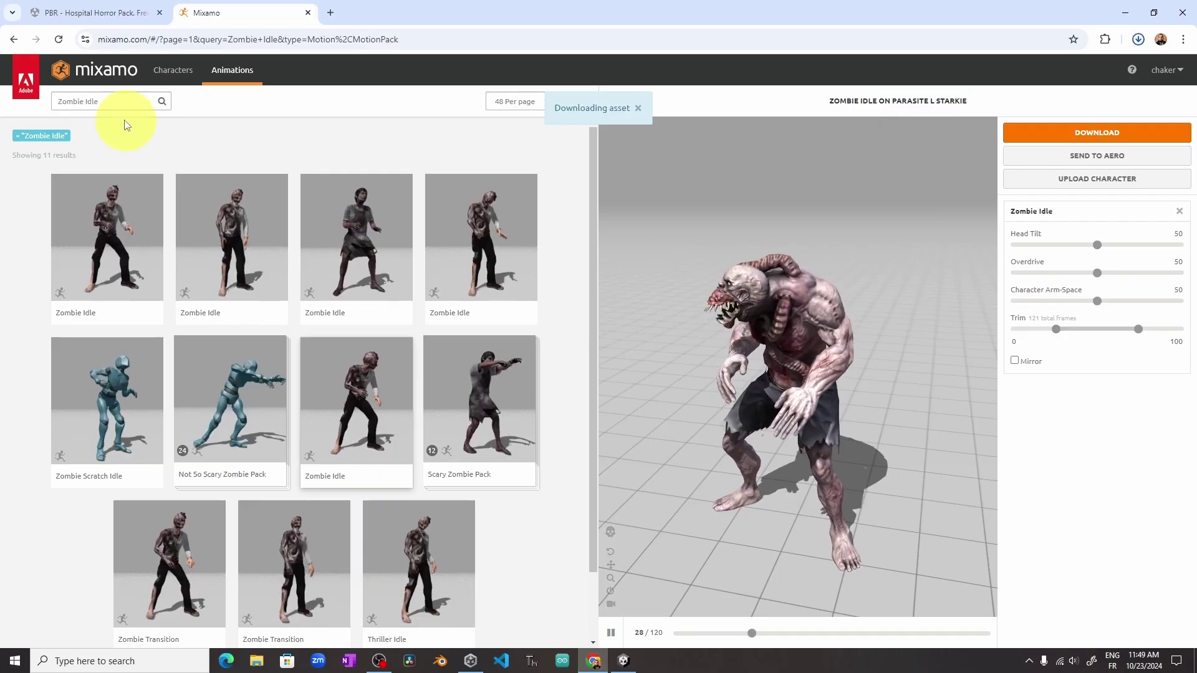
Step: Search for "Zombie walk", apply the Zombie Walk animation with In Place enabled, and download it
double_click(92, 101)
text(walk)
key(Return)
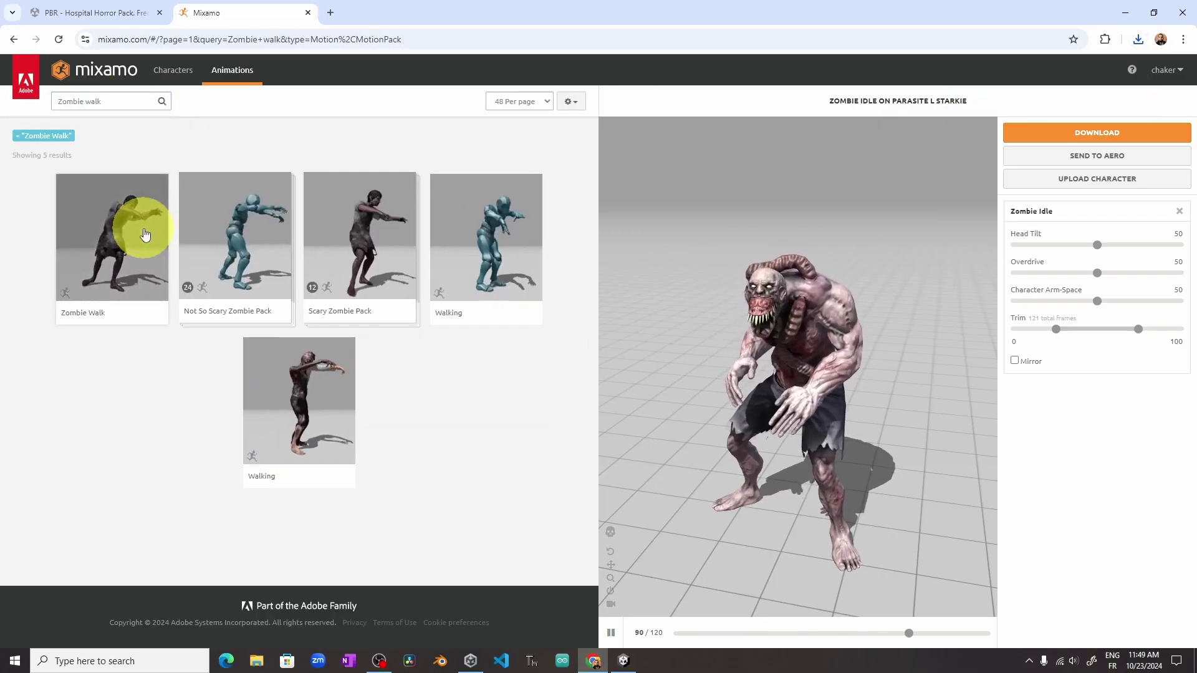
click(145, 234)
click(1014, 381)
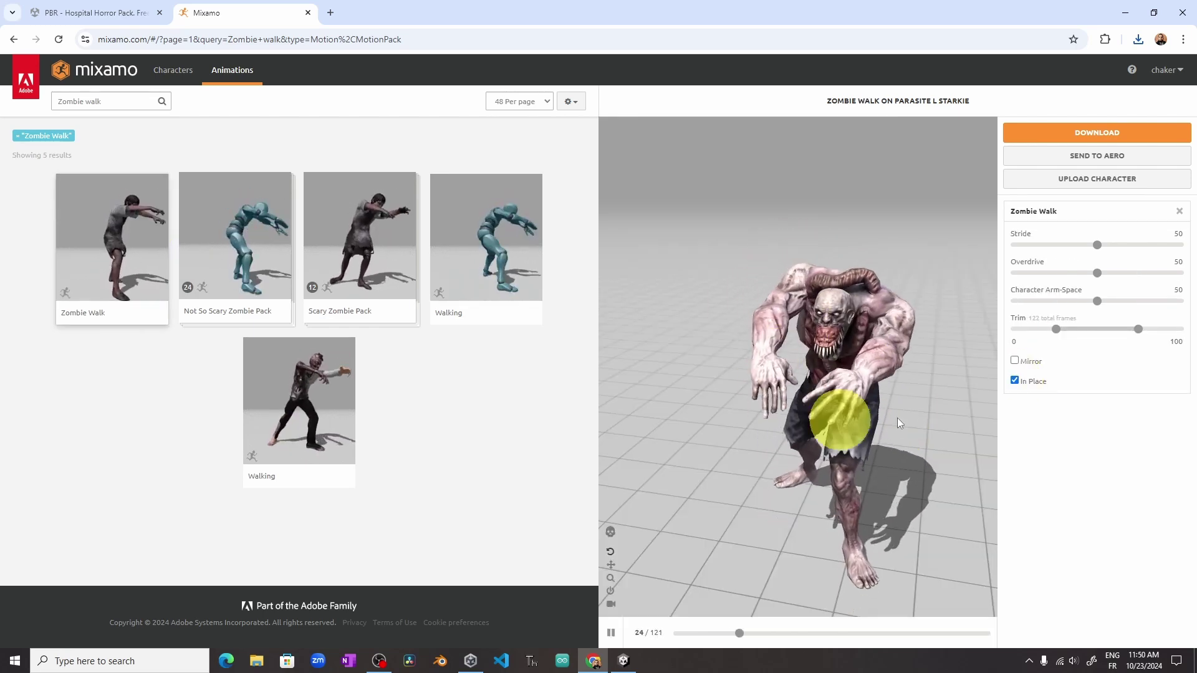
drag(907, 412, 873, 402)
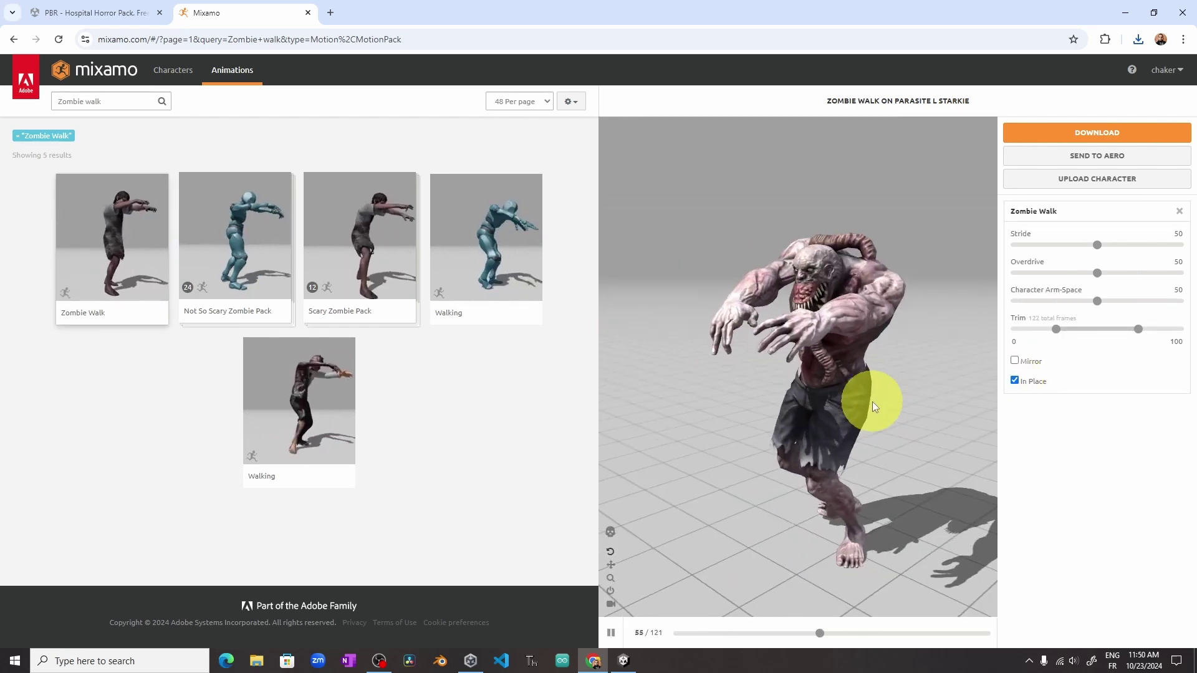
click(1094, 133)
click(751, 274)
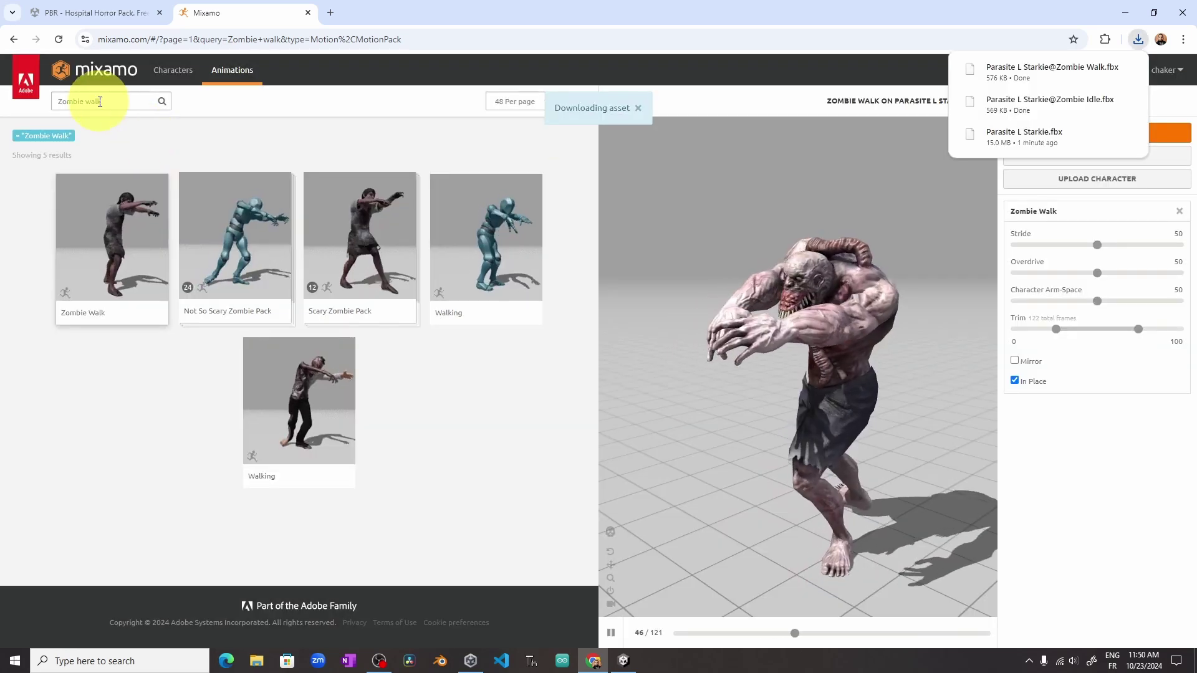
Step: Search for "Zombie run", apply the Zombie Run animation with In Place enabled, and download it without skin
double_click(100, 102)
text(run)
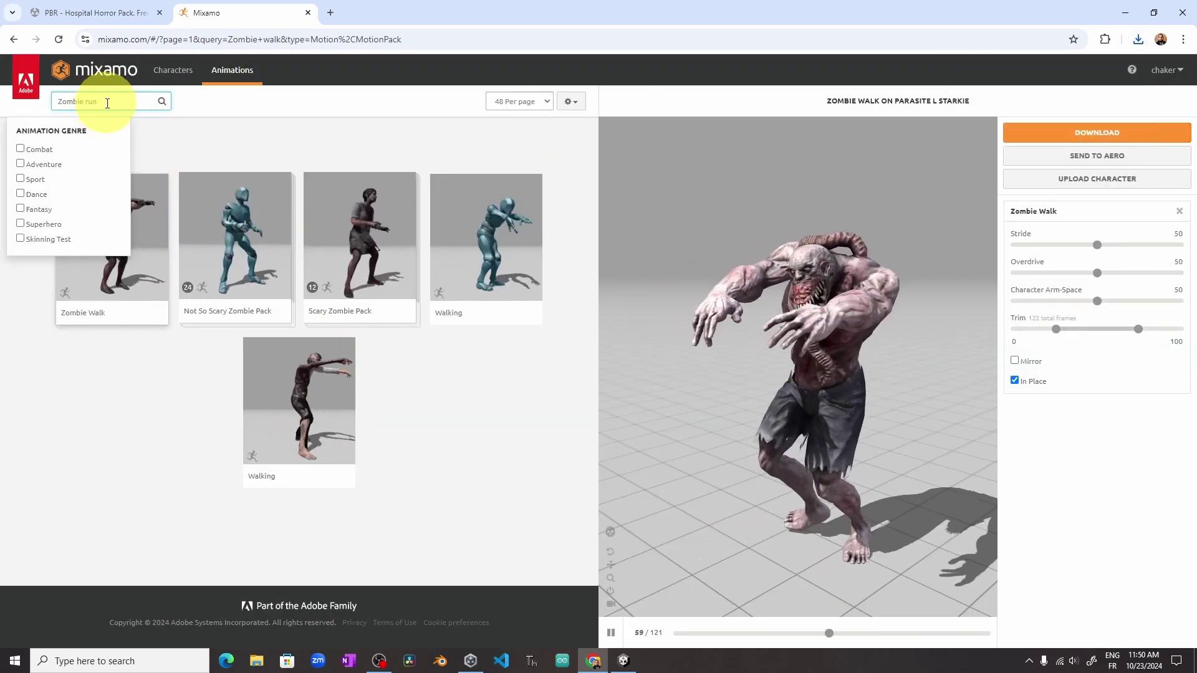
key(Return)
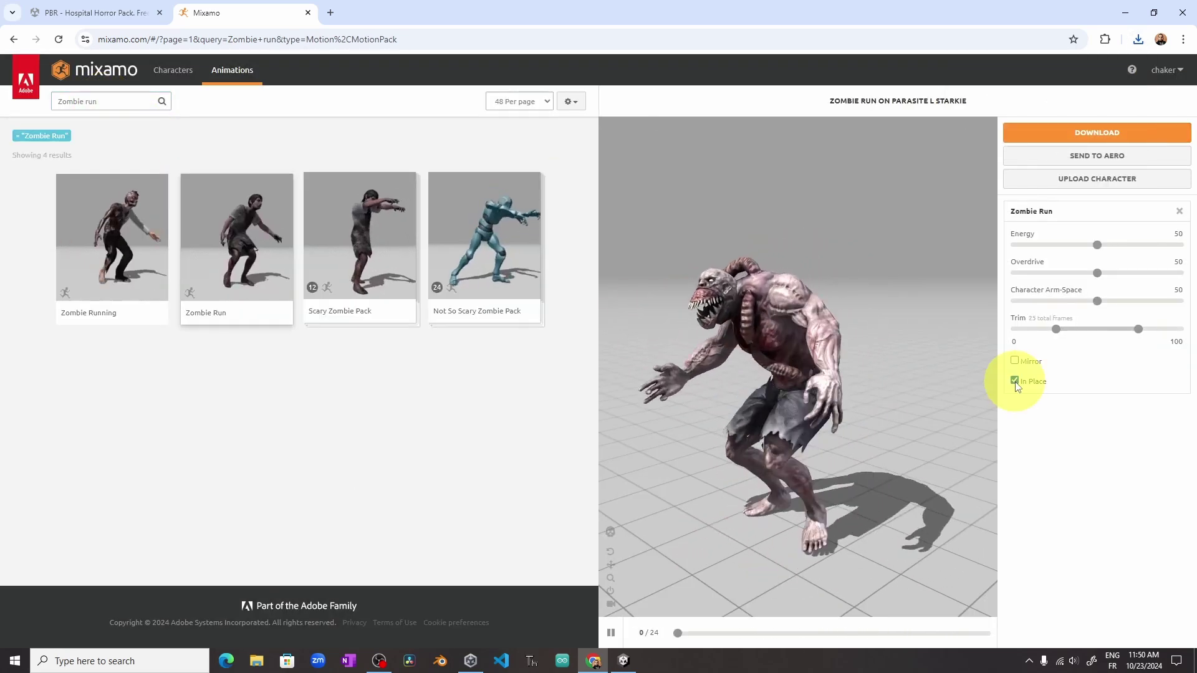
click(1073, 131)
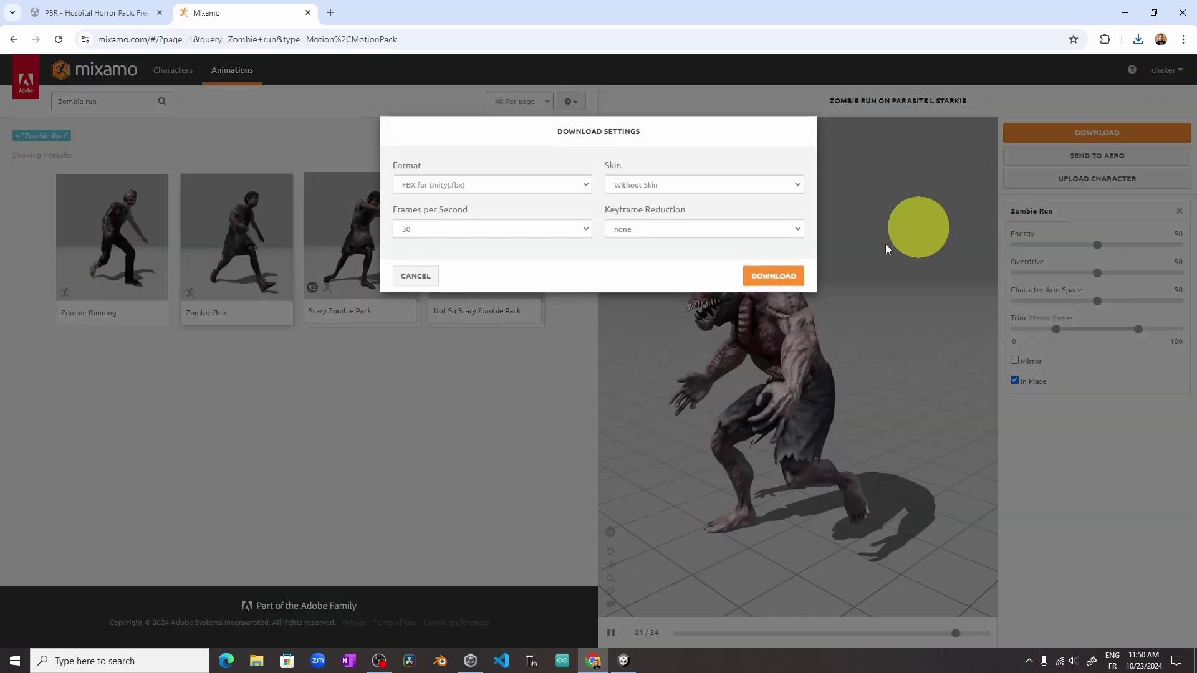
click(770, 275)
Step: Search for "Zombie scream", apply the Zombie Scream animation and download it as FBX for Unity without skin
click(81, 102)
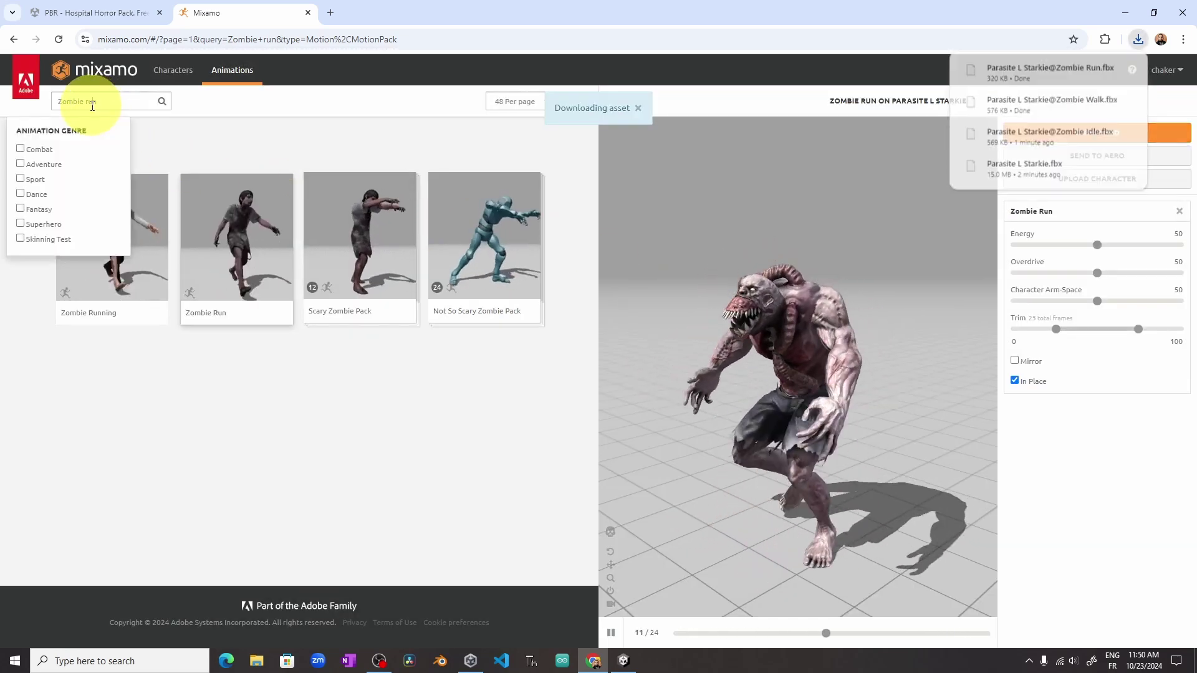
double_click(119, 102)
text(scream)
key(Return)
click(248, 227)
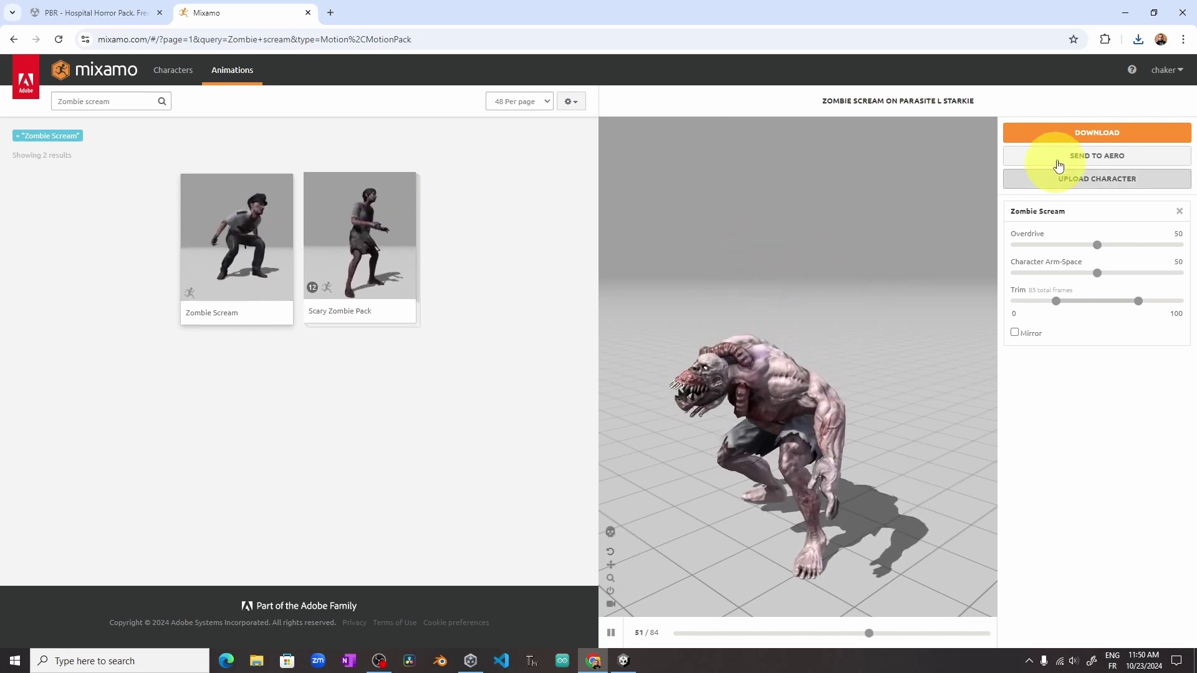
click(1075, 130)
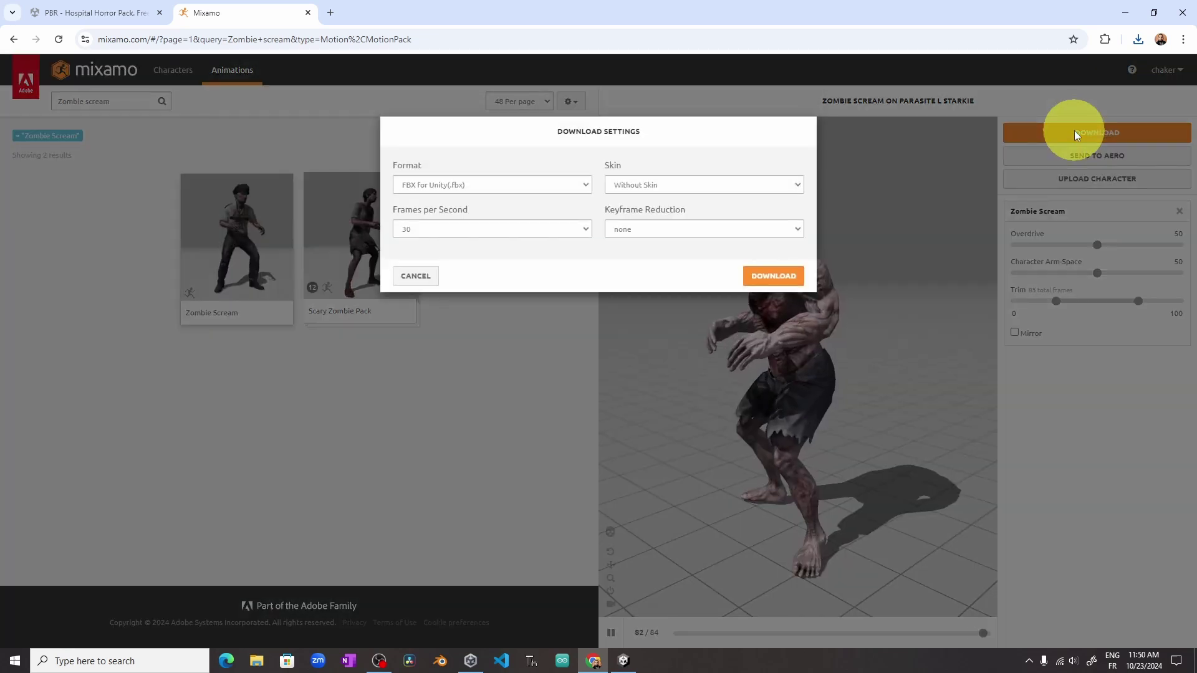
click(773, 276)
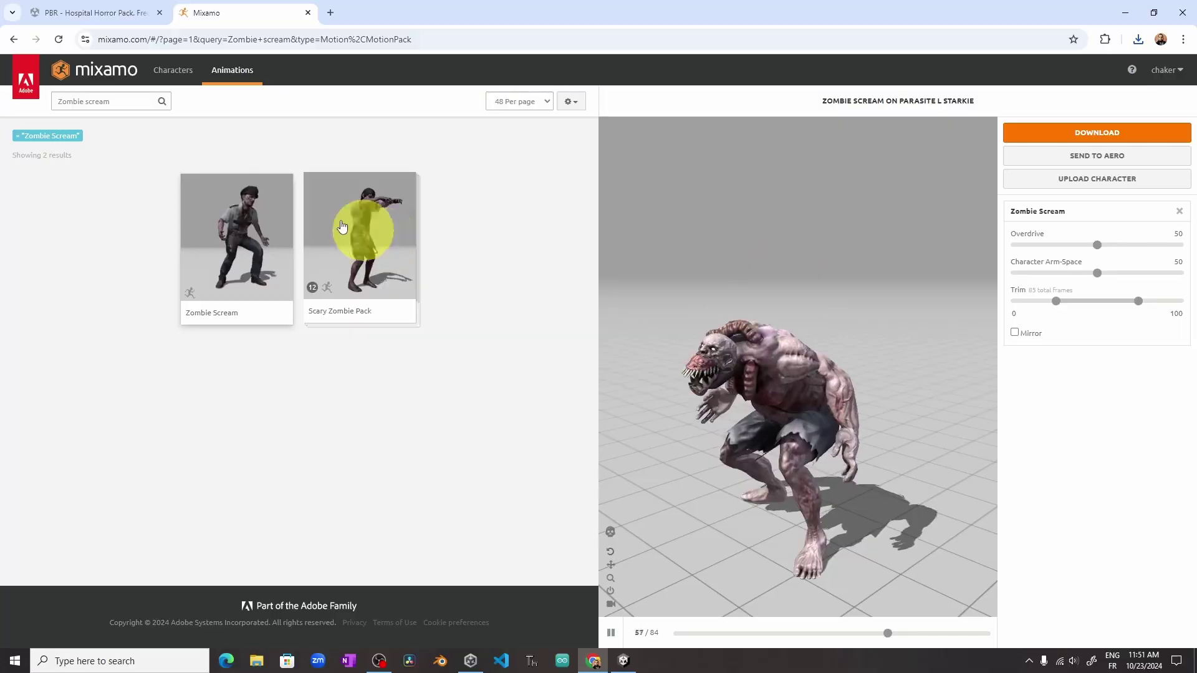
Step: Search for "Zombie attack", apply the Zombie Attack animation of the female zombie and download it
click(103, 102)
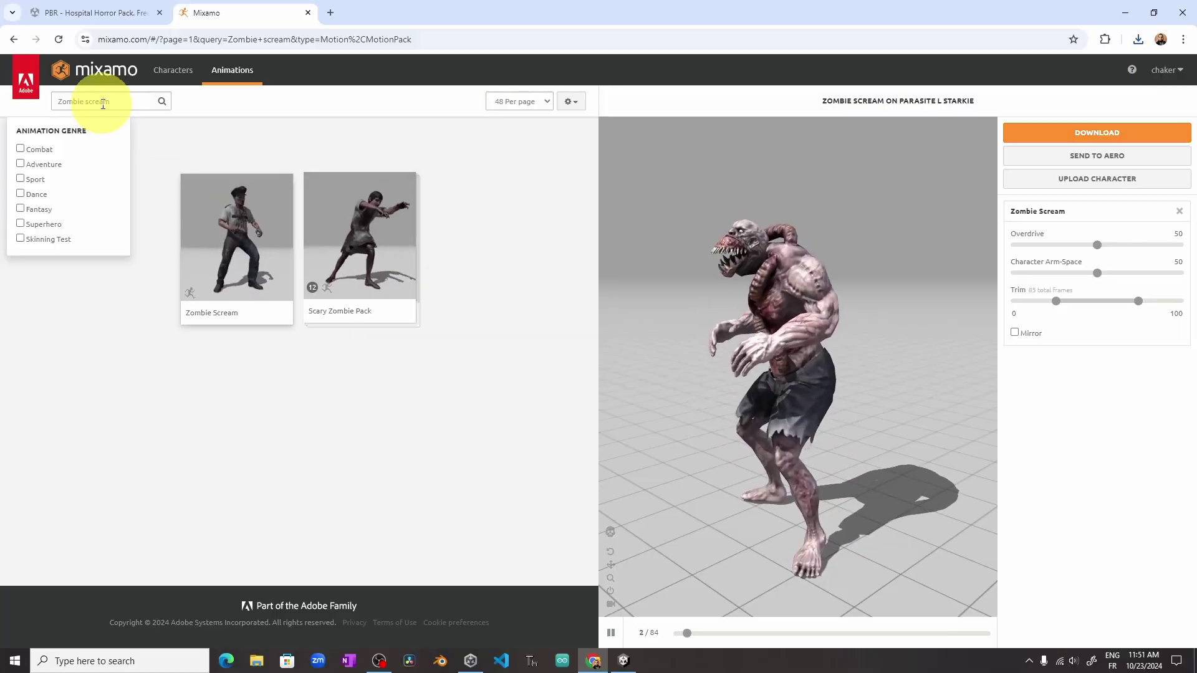
double_click(103, 102)
text(attack)
key(Return)
click(256, 224)
click(1048, 133)
click(773, 272)
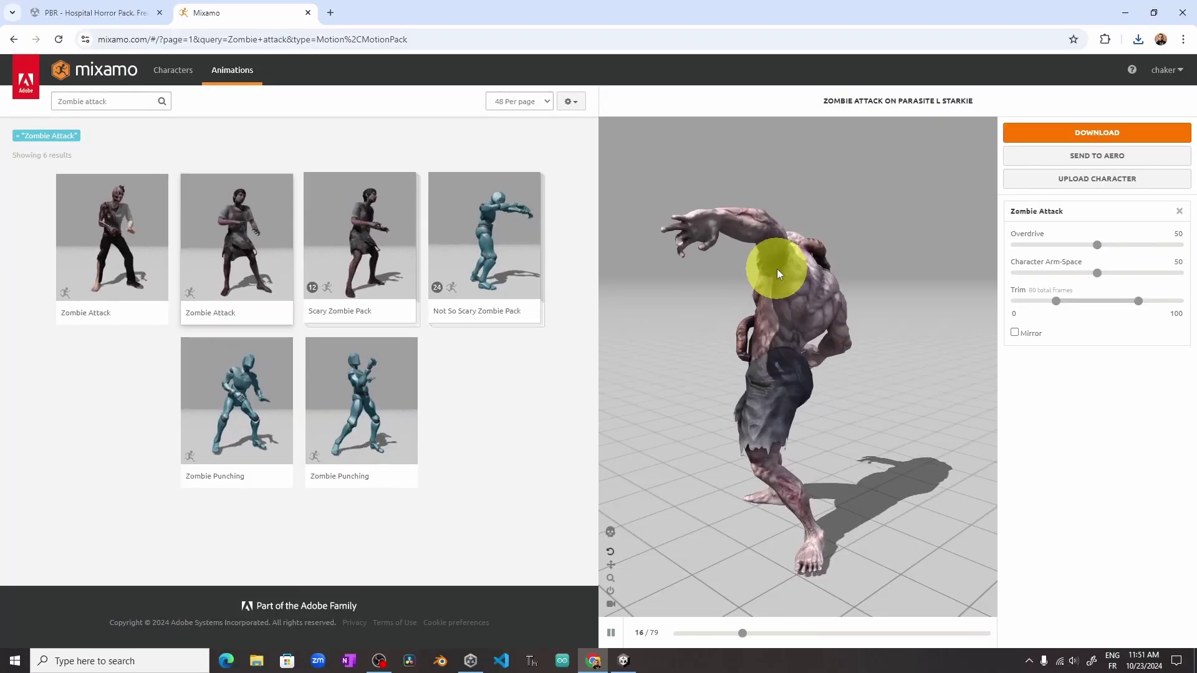
Step: Switch to Unity, collapse the Dnk_Dev folder and rename the Character folder to Characters
click(1122, 12)
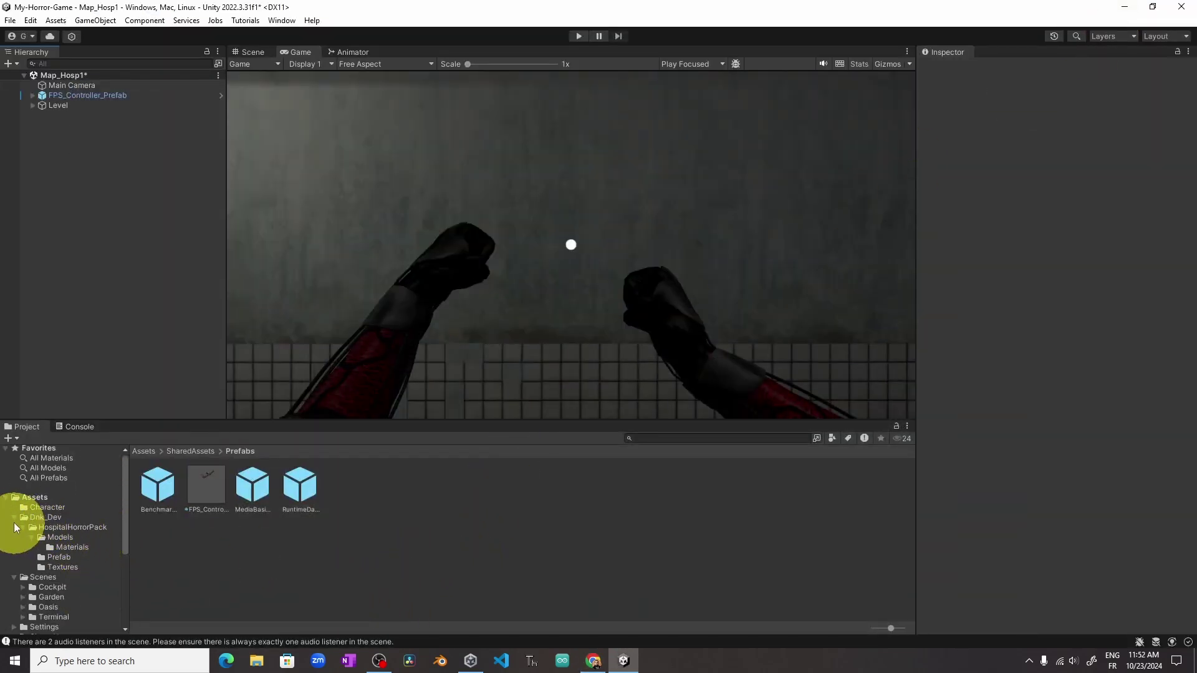
click(13, 517)
click(54, 507)
click(80, 507)
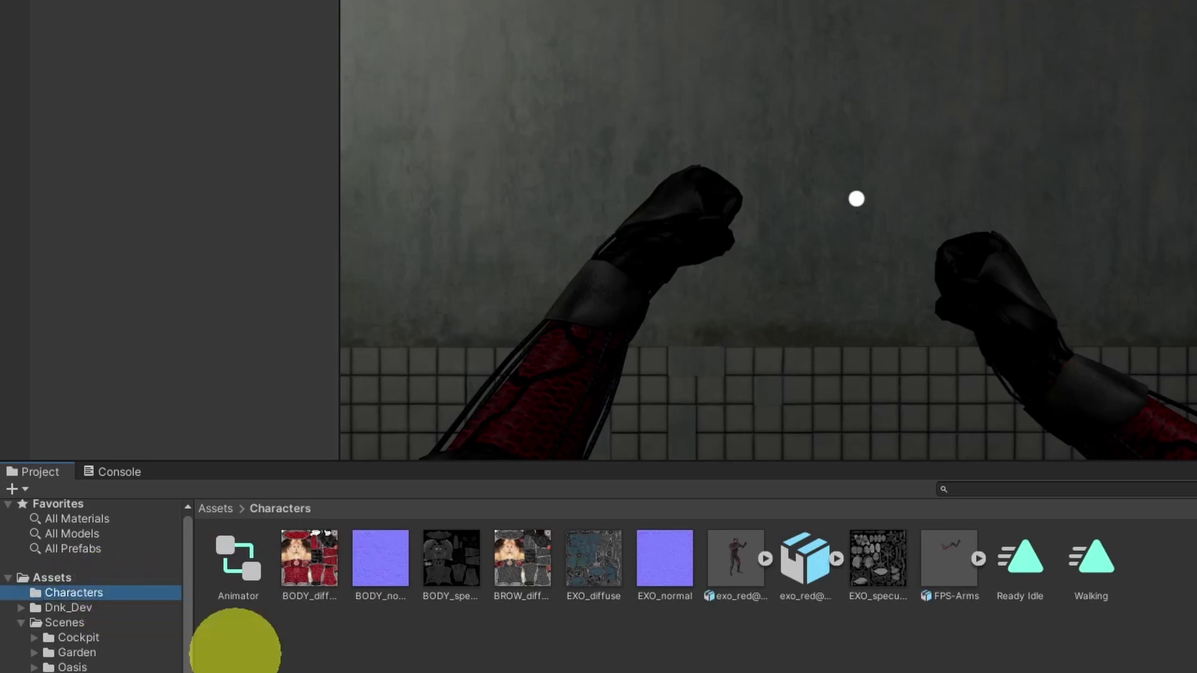
Step: Create a Player folder inside Characters and move all existing character assets, from Animator through Walking, into it
right_click(356, 667)
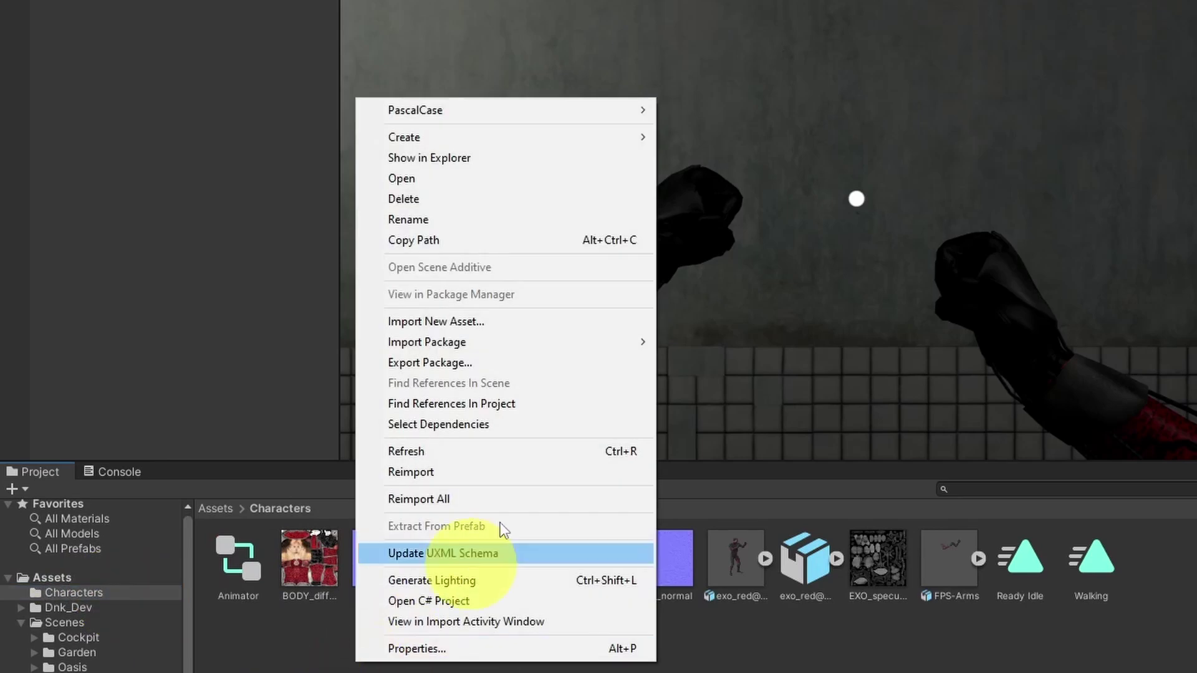
mouse_move(540, 143)
click(695, 2)
text(Player)
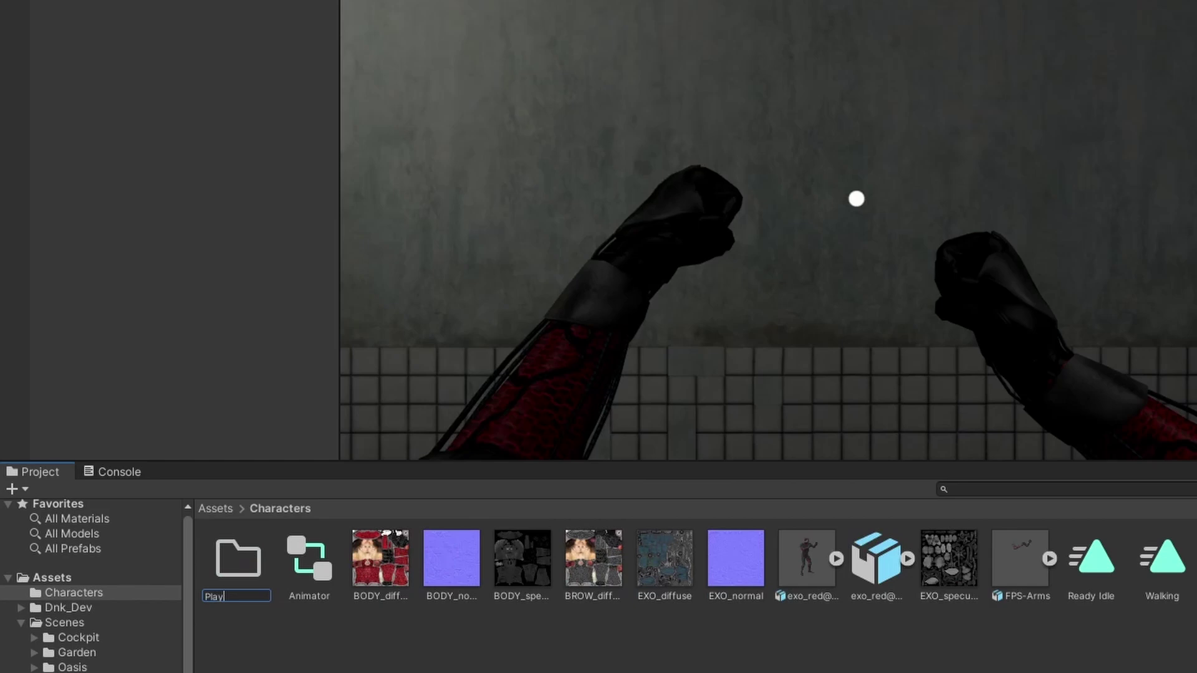
key(Return)
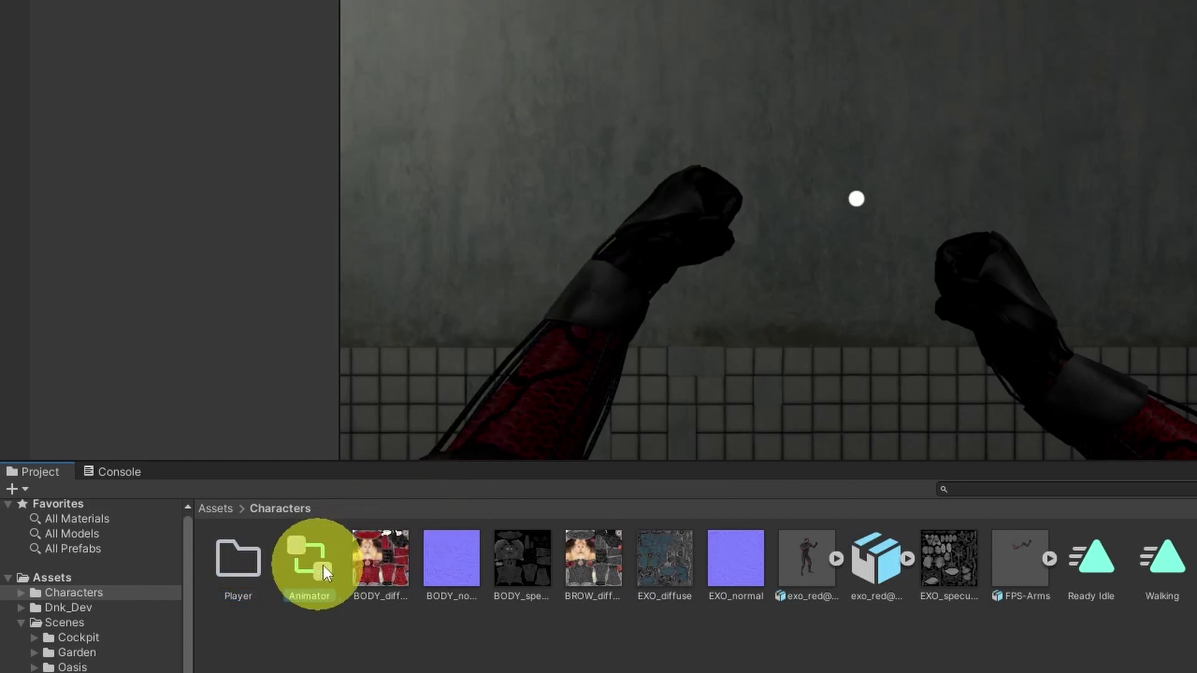
shift+click(1187, 574)
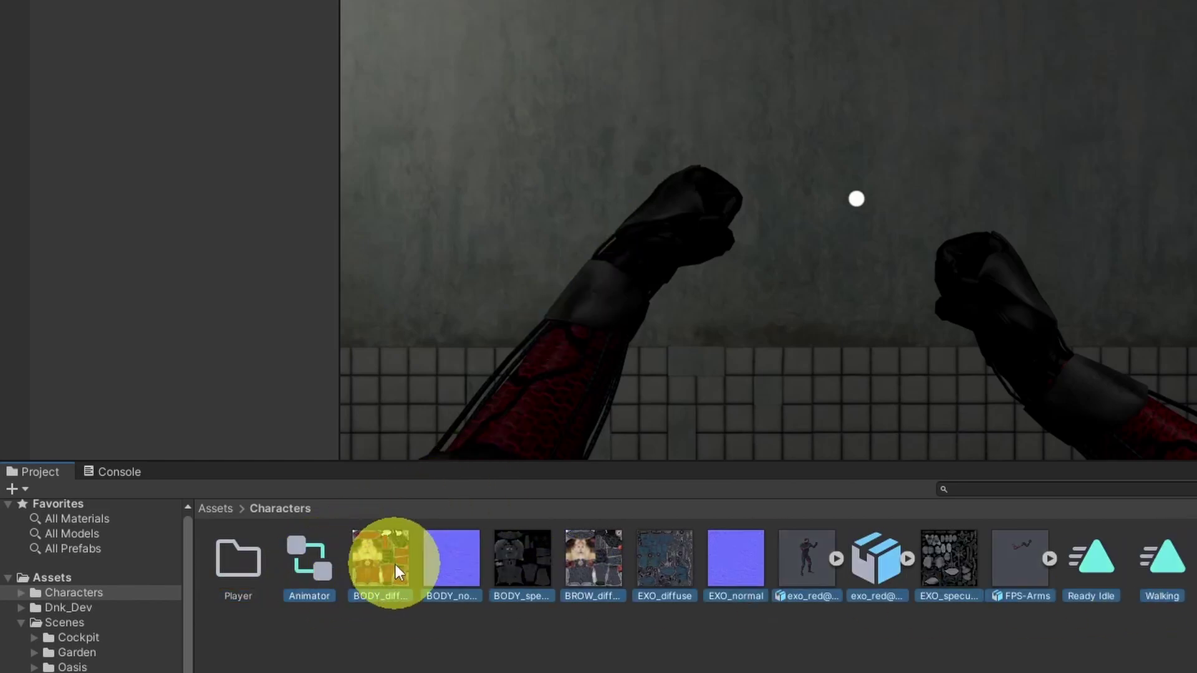
drag(395, 564, 240, 562)
Step: Create a folder named Zombie inside Characters and open it
right_click(428, 597)
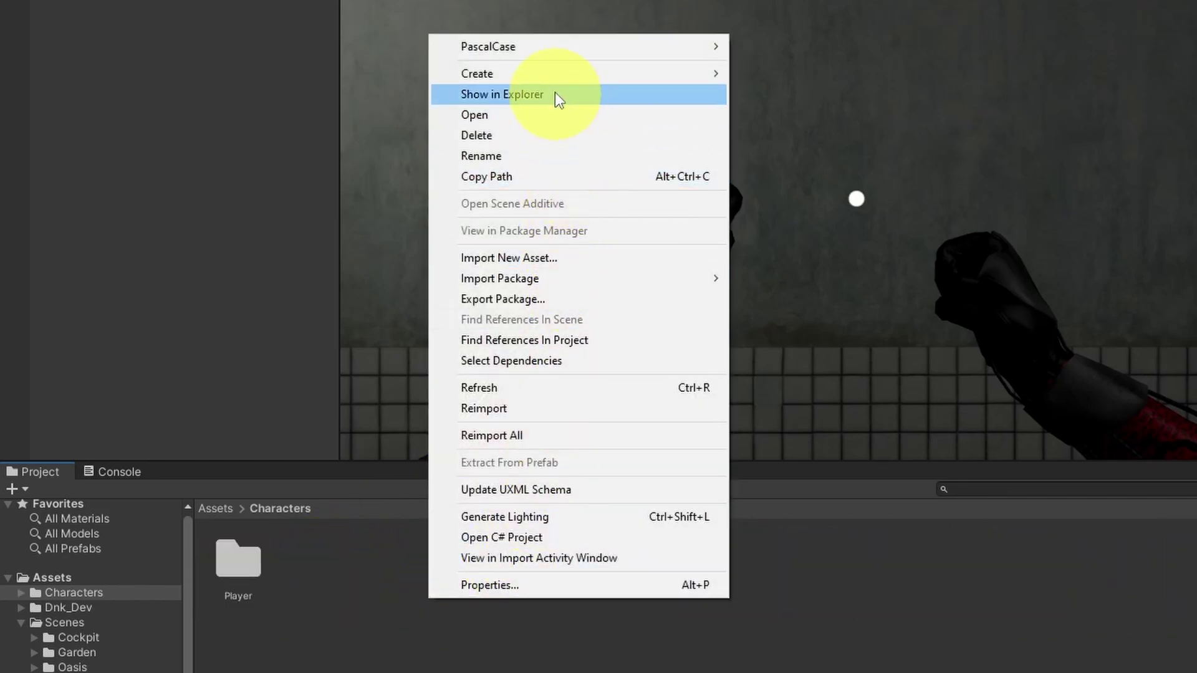
mouse_move(574, 76)
click(705, 10)
text(Zombie)
key(Return)
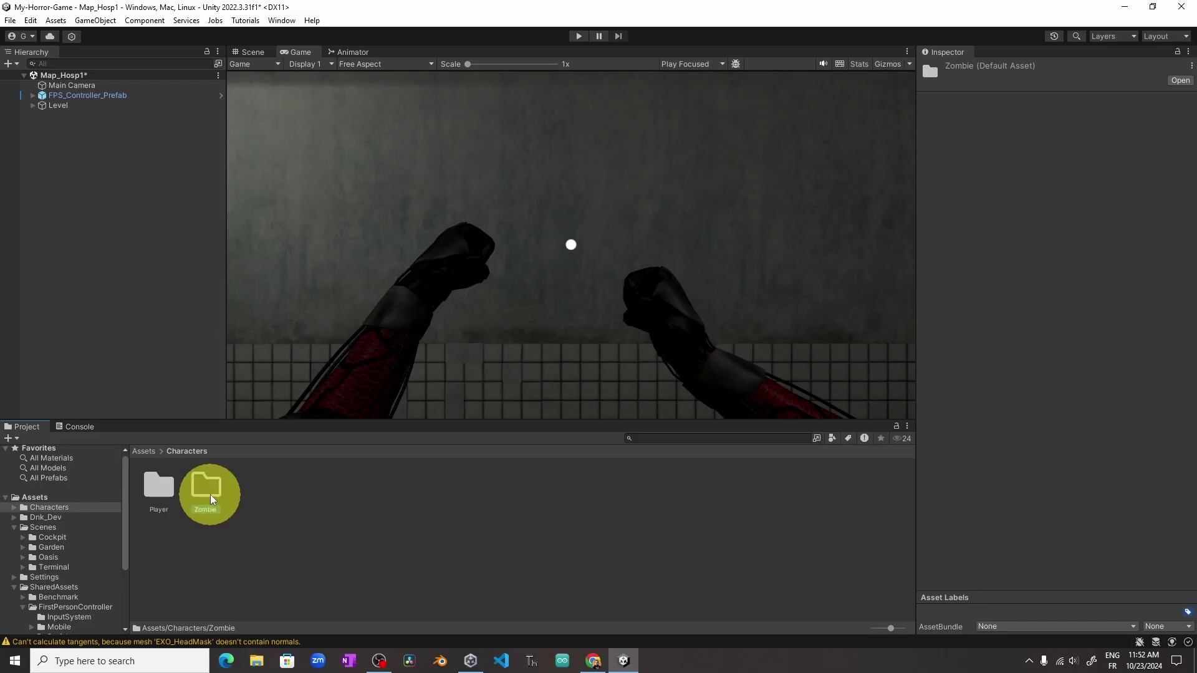
double_click(212, 499)
Step: Import the downloaded Parasite L Starkie character and its five animation FBX files from Downloads into the Zombie folder
click(256, 661)
click(51, 222)
drag(189, 230, 432, 86)
drag(210, 166, 339, 553)
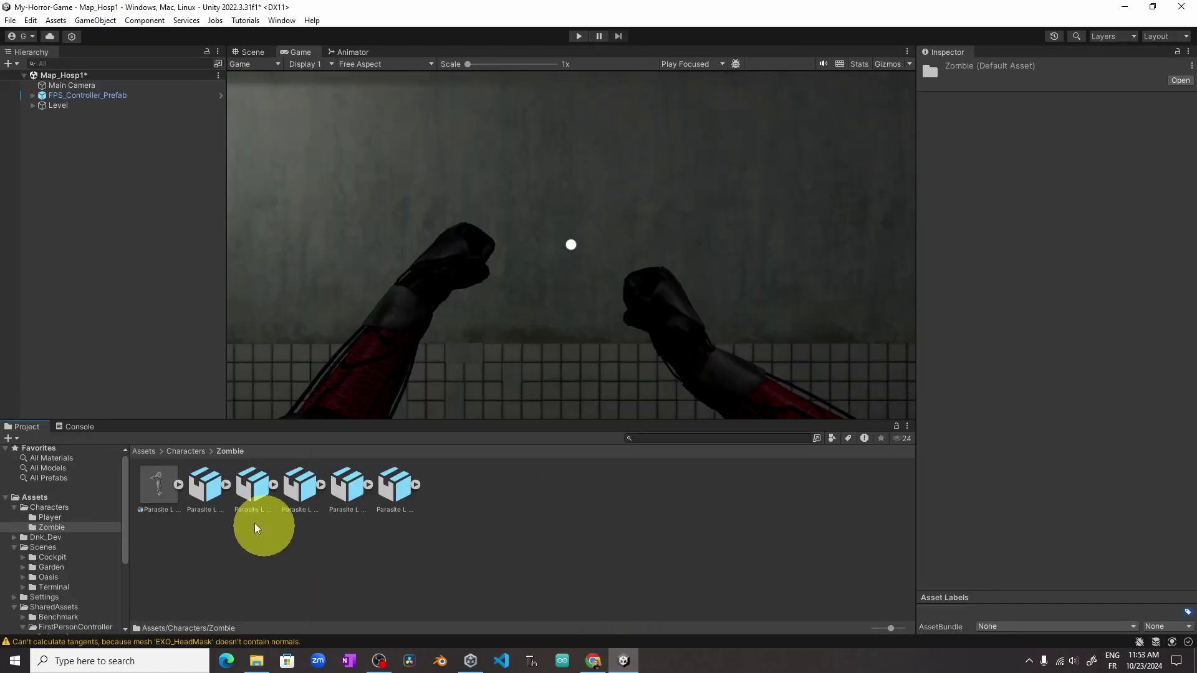
Step: Extract the textures of the Parasite L Starkie model into the Zombie folder
drag(1140, 440, 1002, 440)
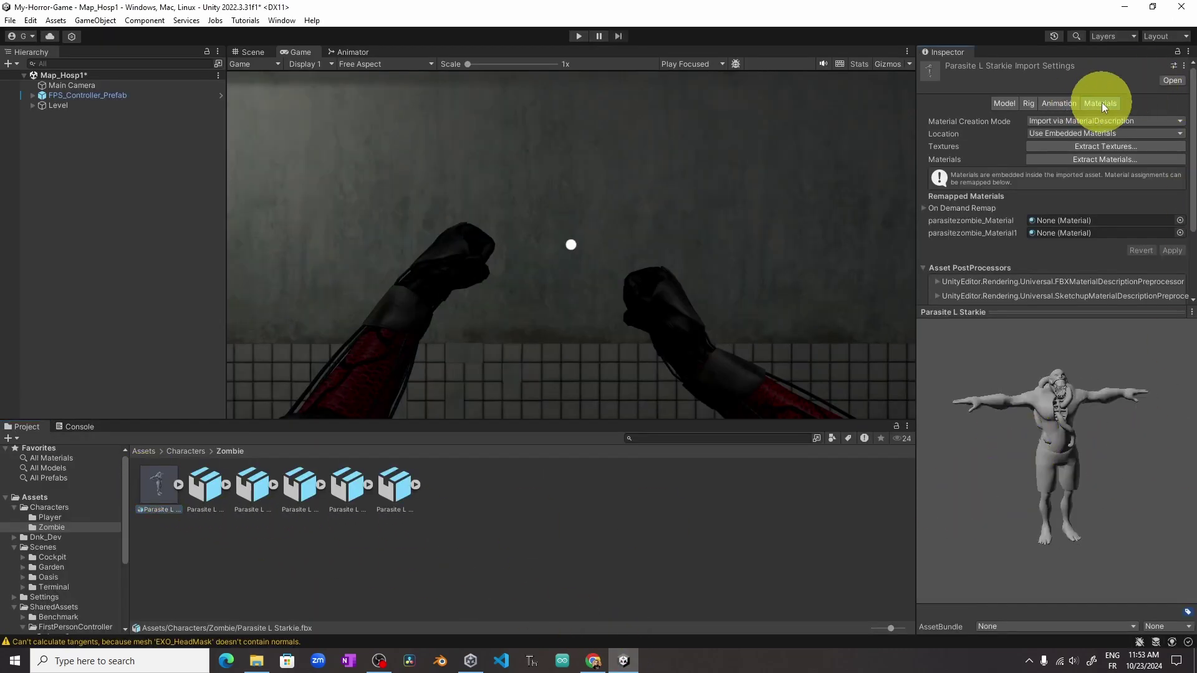
click(1109, 149)
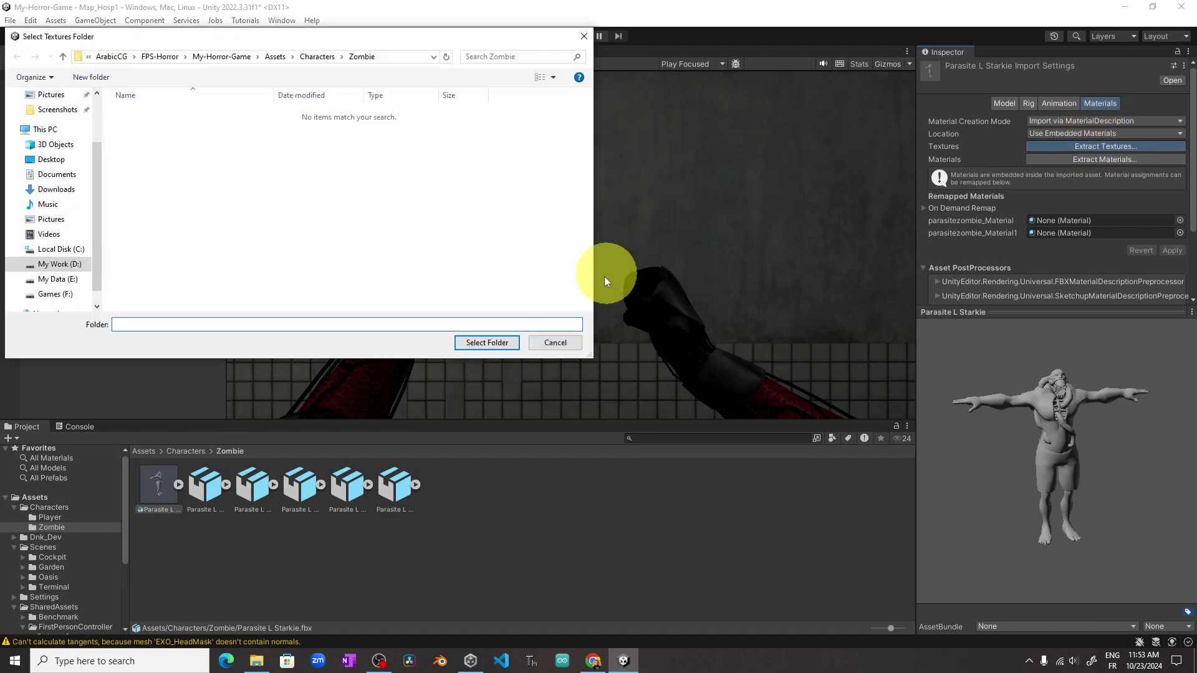
click(484, 342)
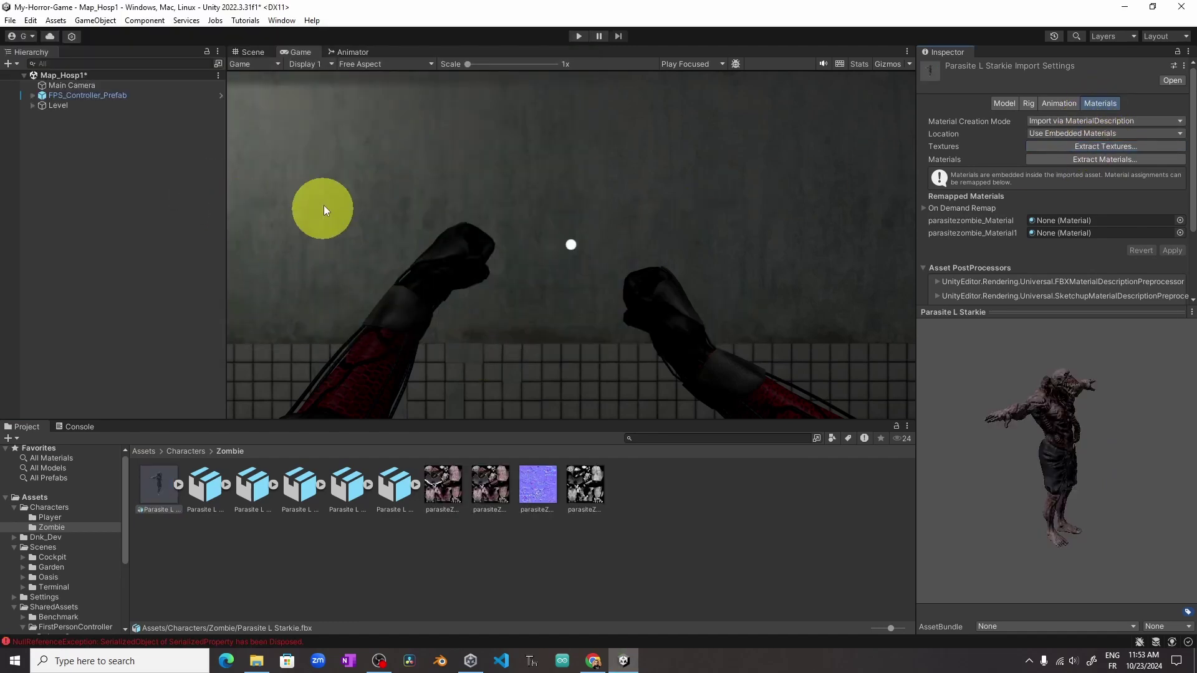
Step: Place the Parasite L Starkie model in the hospital corridor in the scene and set its Y rotation to 90
click(259, 53)
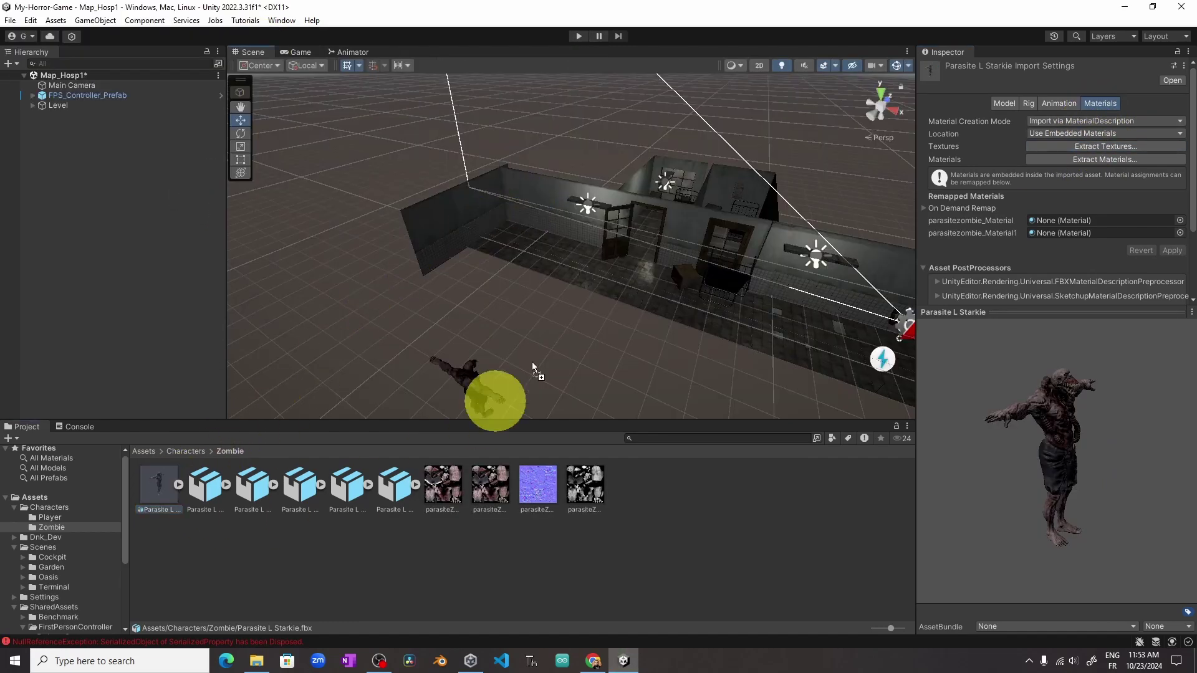
drag(562, 257, 515, 282)
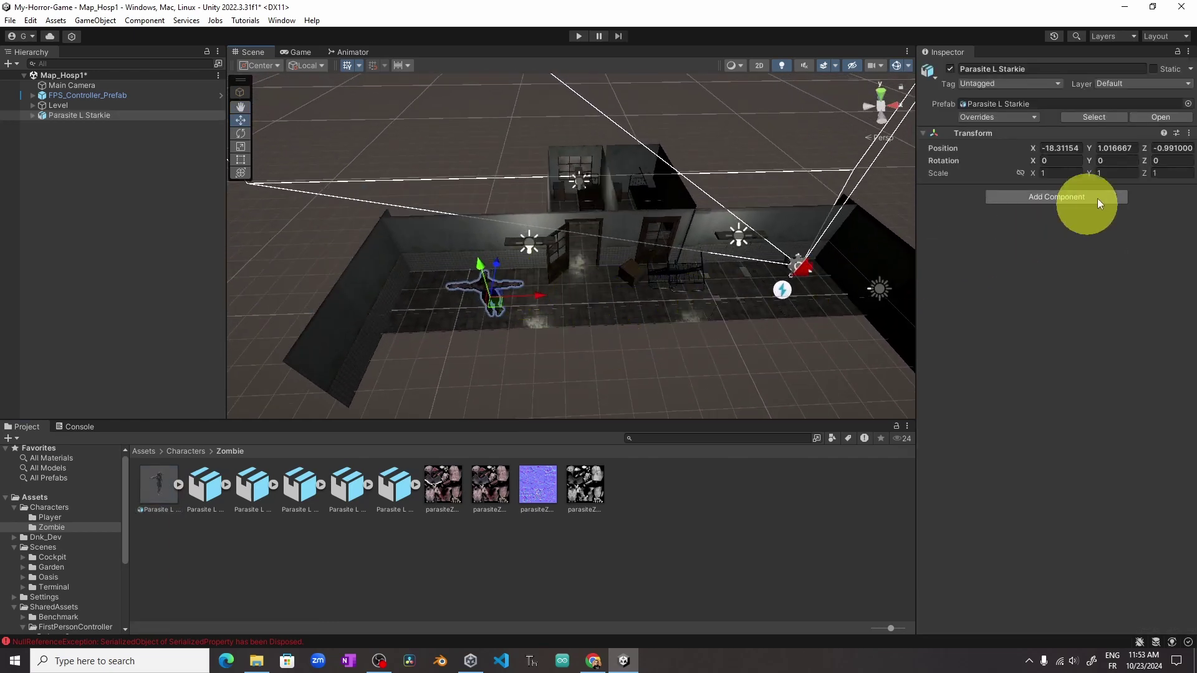
click(1116, 160)
text(9)
text(0)
Step: Play-test the level in the Game view and walk up to the zombie in the corridor
click(300, 53)
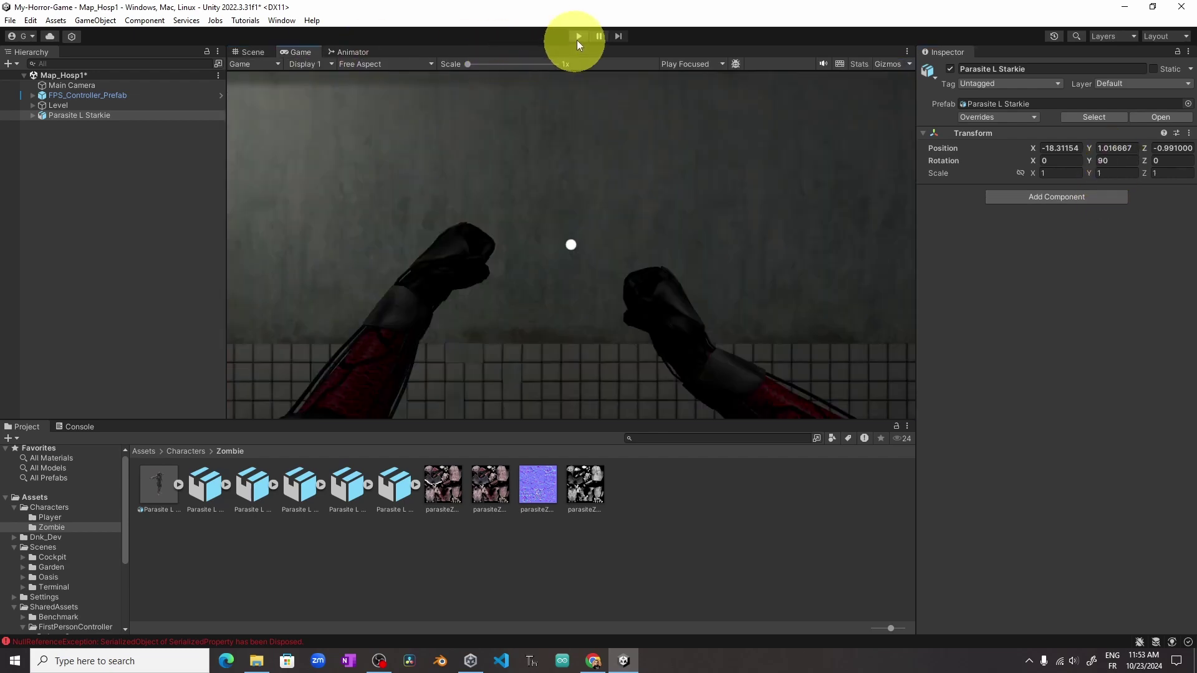
click(578, 39)
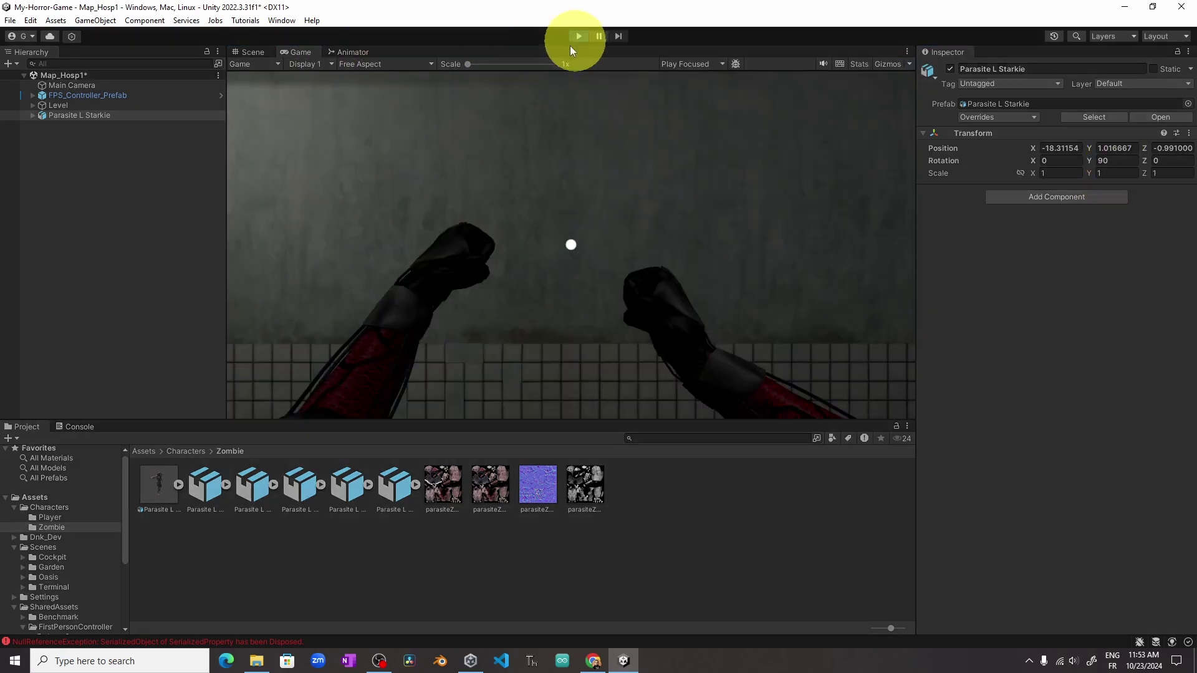
key(w)
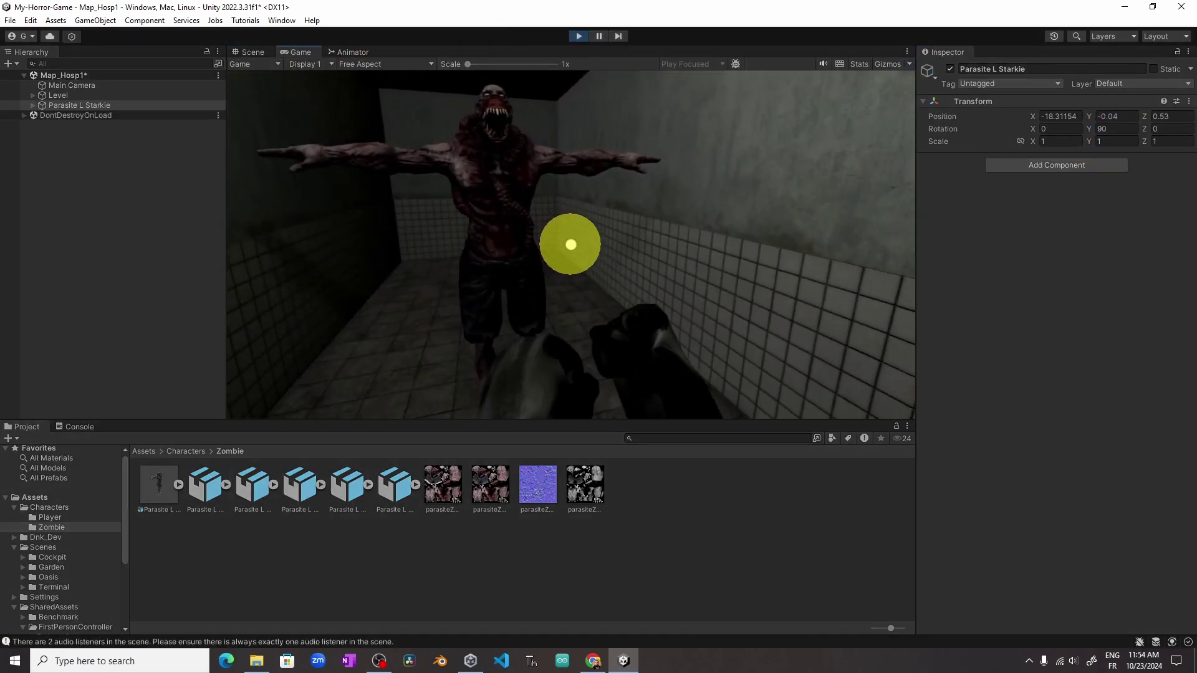
key(w)
Step: Expand the Zombie Walk FBX and preview its Zombie Walk animation clip
click(414, 485)
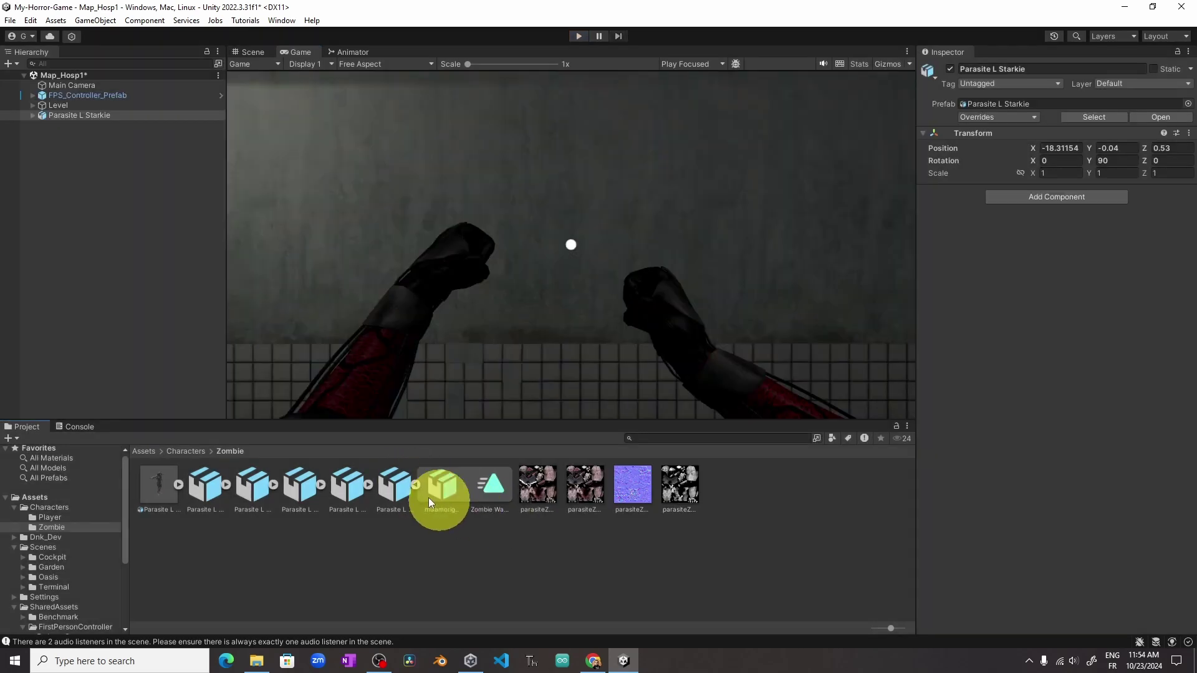
click(493, 492)
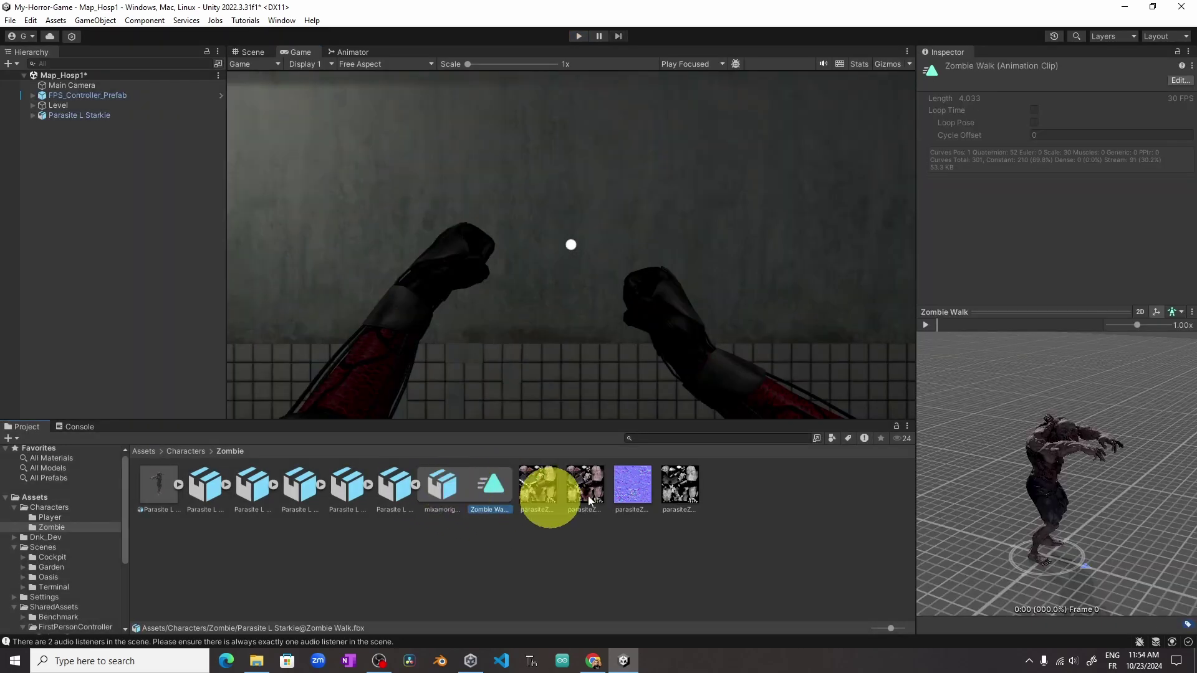
click(924, 325)
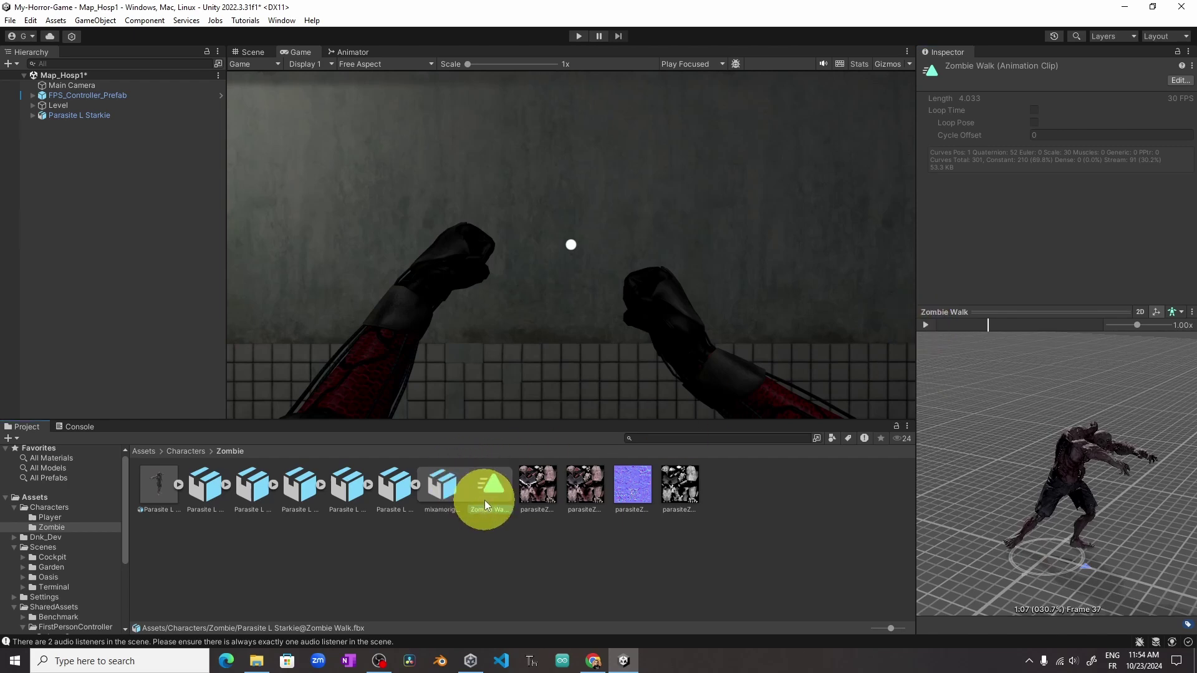
Step: Duplicate the Zombie Walk, Zombie Scream and Zombie Run animation clips out of their FBX files into the Zombie folder
key(ctrl+d)
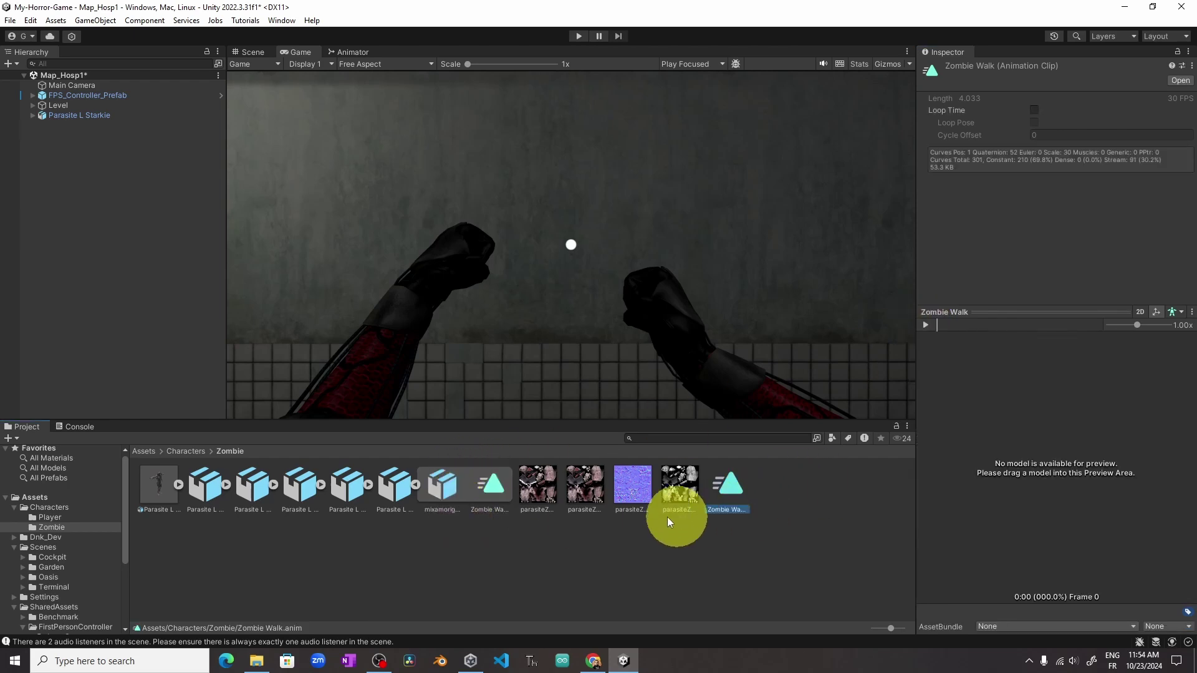
click(440, 487)
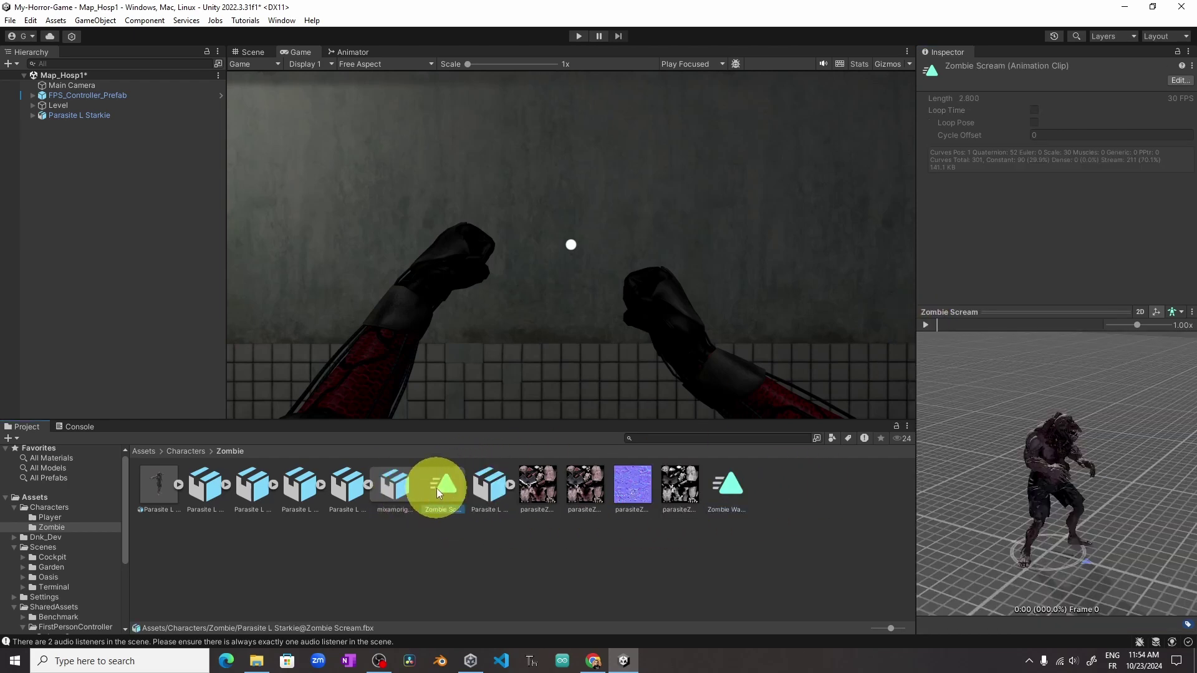
key(ctrl+d)
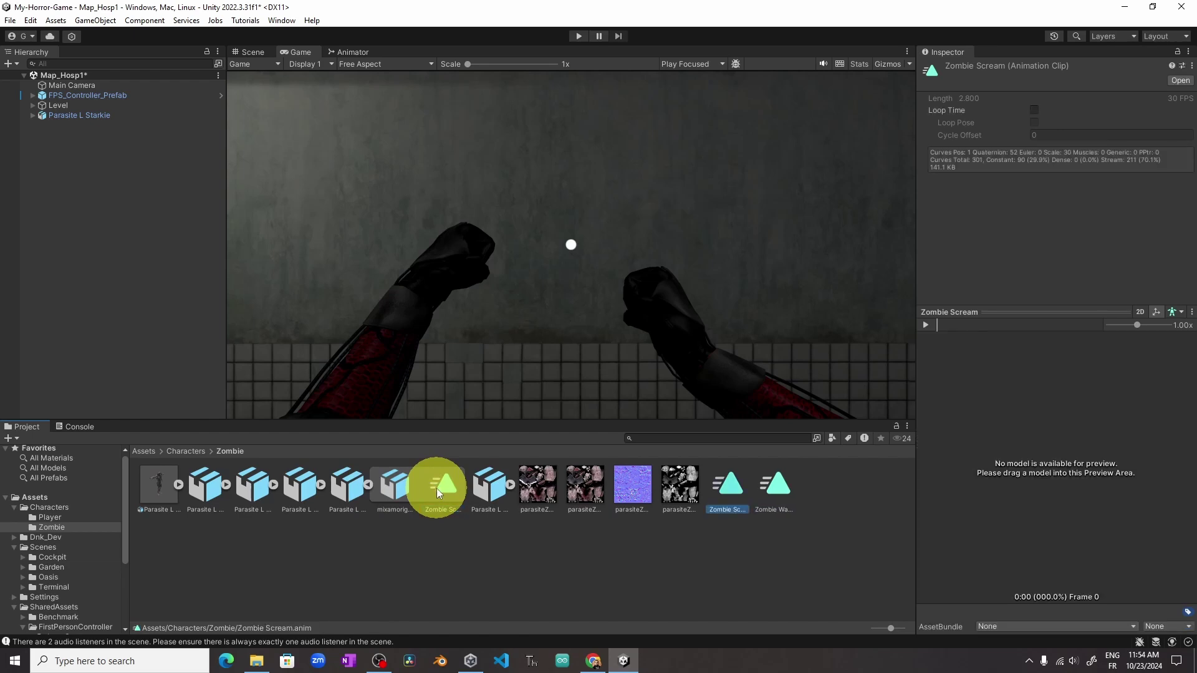
click(394, 487)
key(ctrl+d)
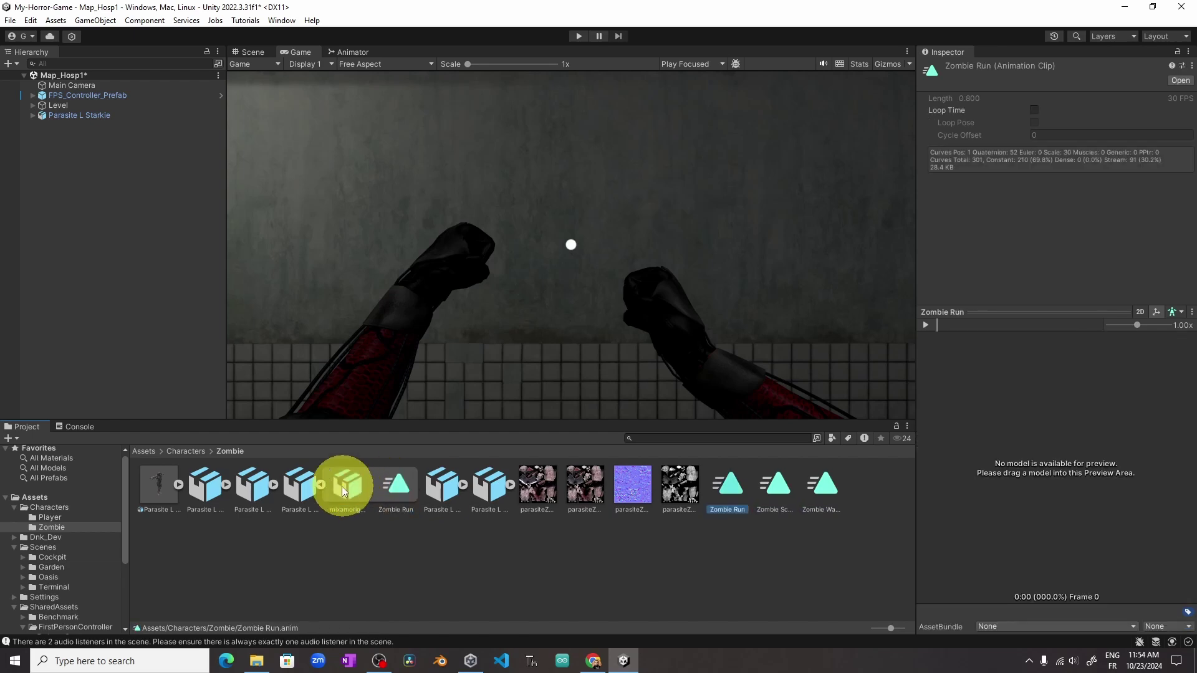
Step: Extract standalone copies of the Zombie Idle and Zombie Attack animation clips from their FBX files by duplicating them
click(321, 485)
click(273, 485)
click(361, 486)
key(ctrl+d)
click(226, 484)
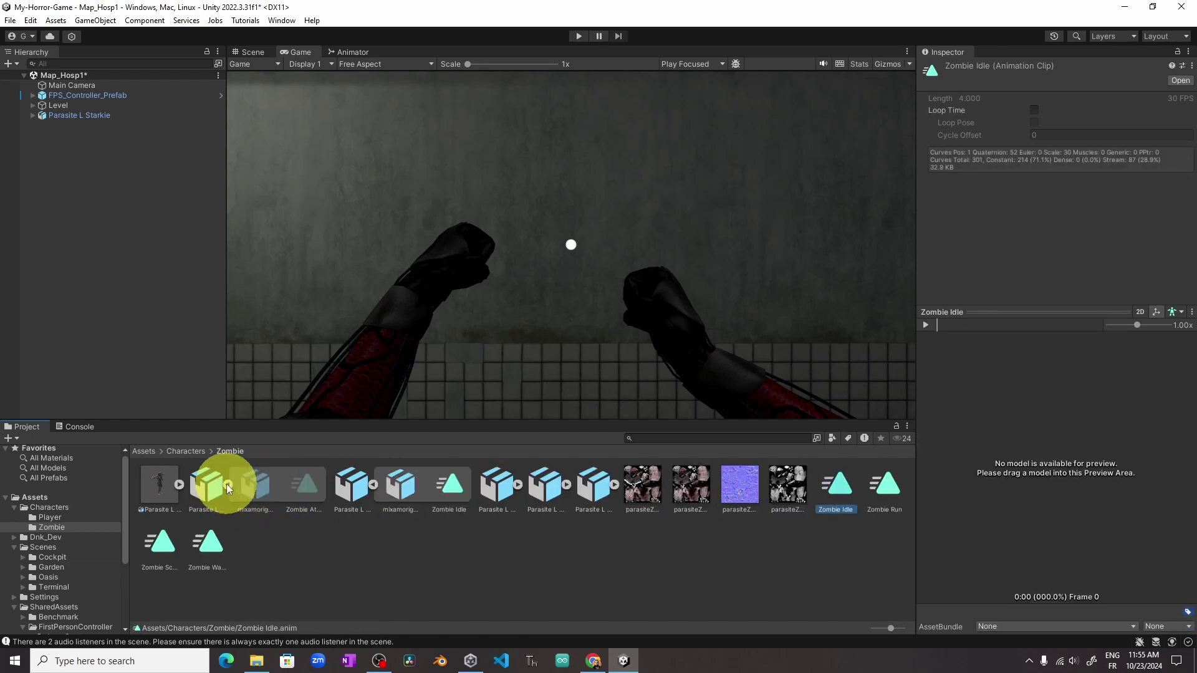
click(304, 486)
key(ctrl+d)
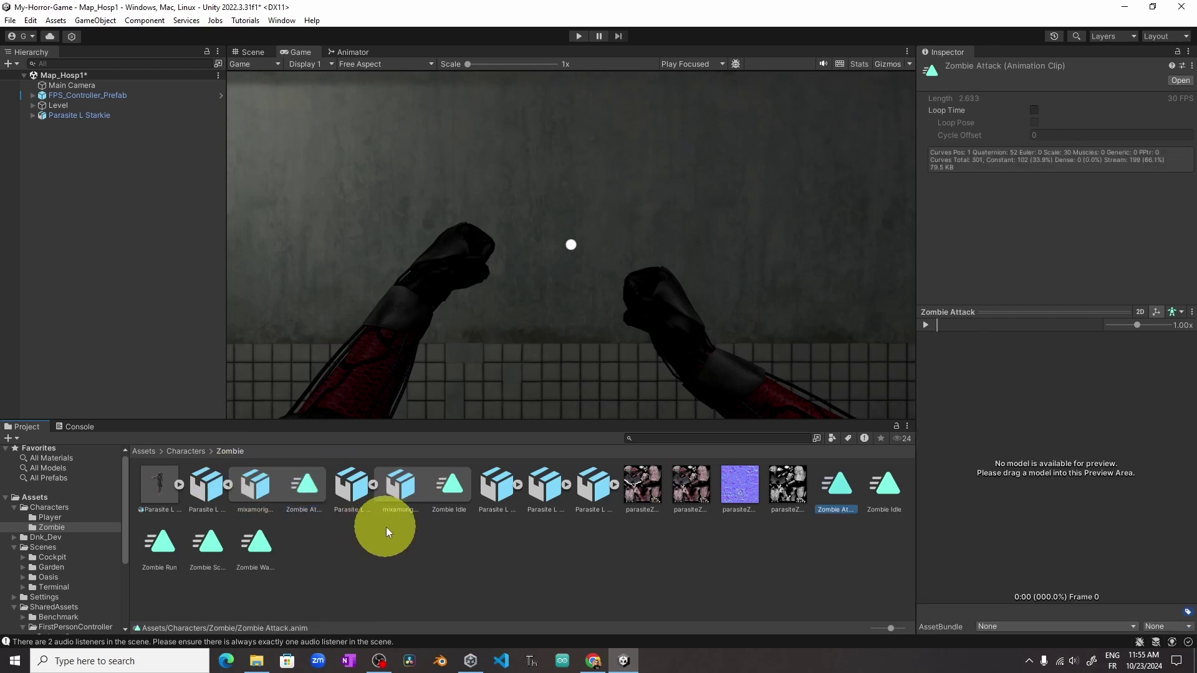
Step: Assign the Zombie Idle clip to Parasite L Starkie in the scene, then open its animator controller and reposition the Zombie Idle state
click(786, 494)
drag(794, 492, 76, 115)
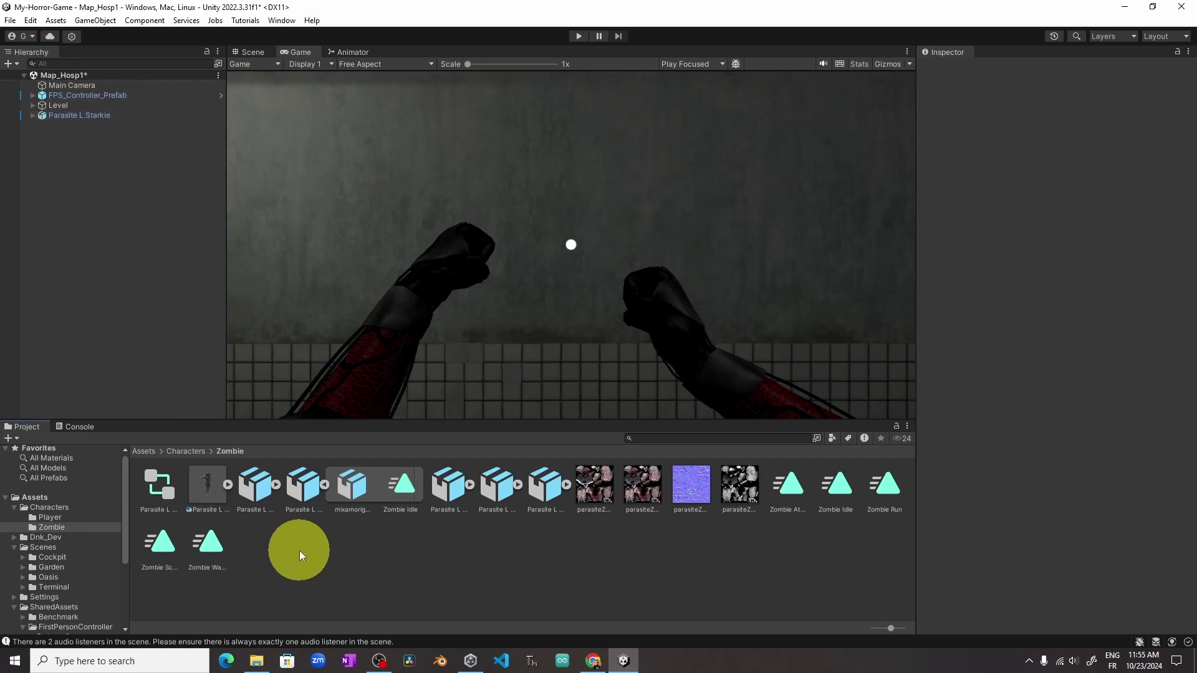
click(163, 494)
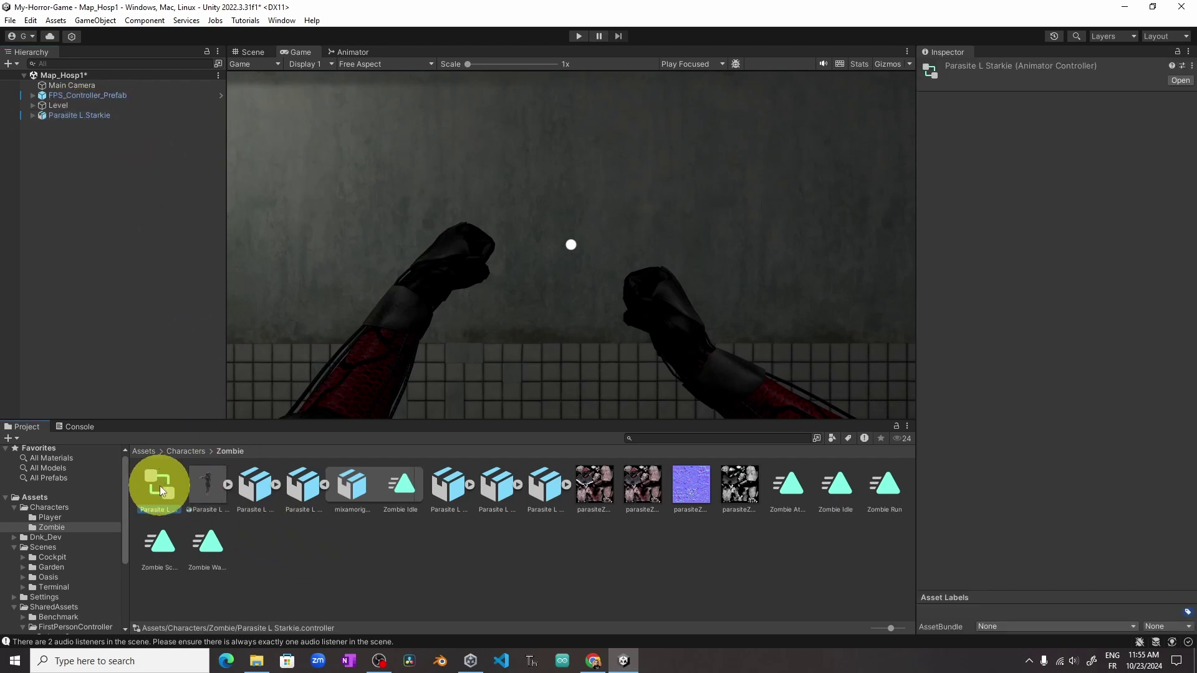
double_click(159, 485)
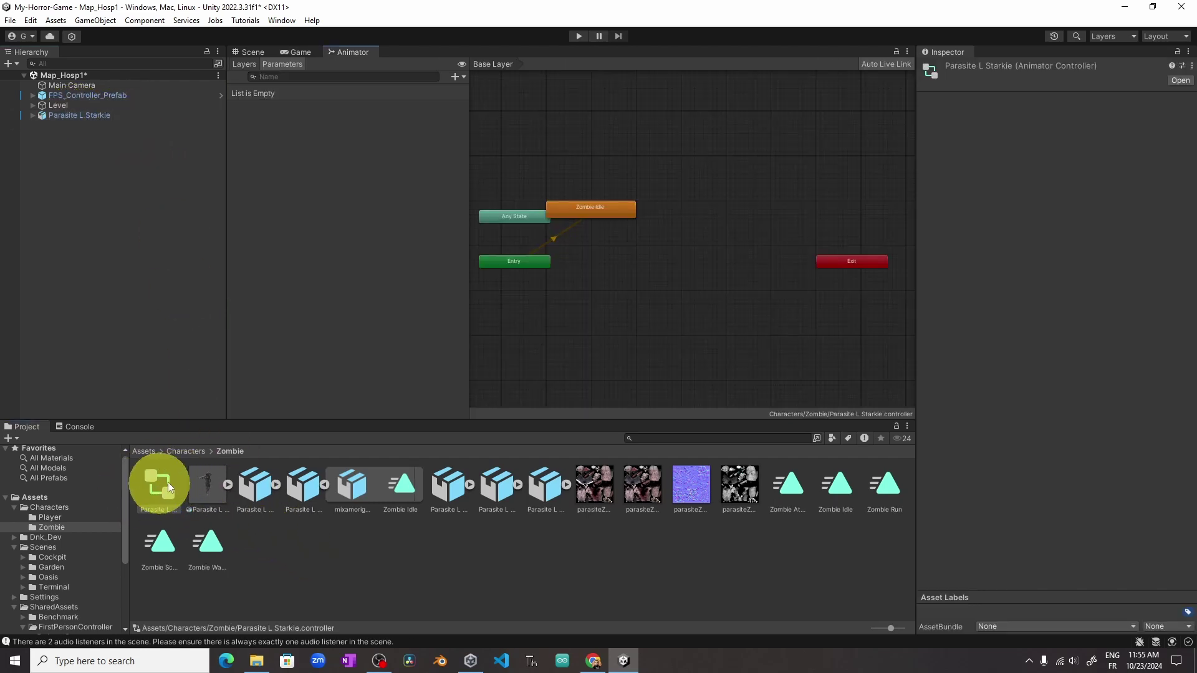
drag(579, 210, 611, 242)
scroll(567, 277, up, 5)
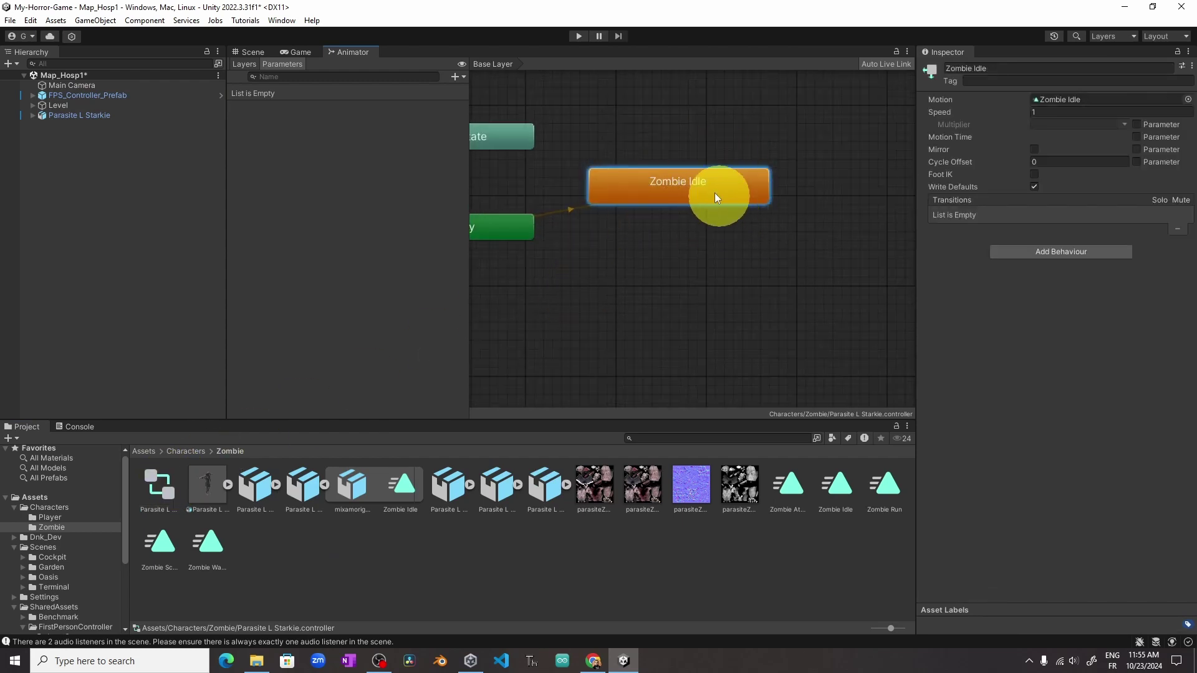
Step: Play-test the level, walk up to the zombie to check its idle animation, and stop the game
click(578, 36)
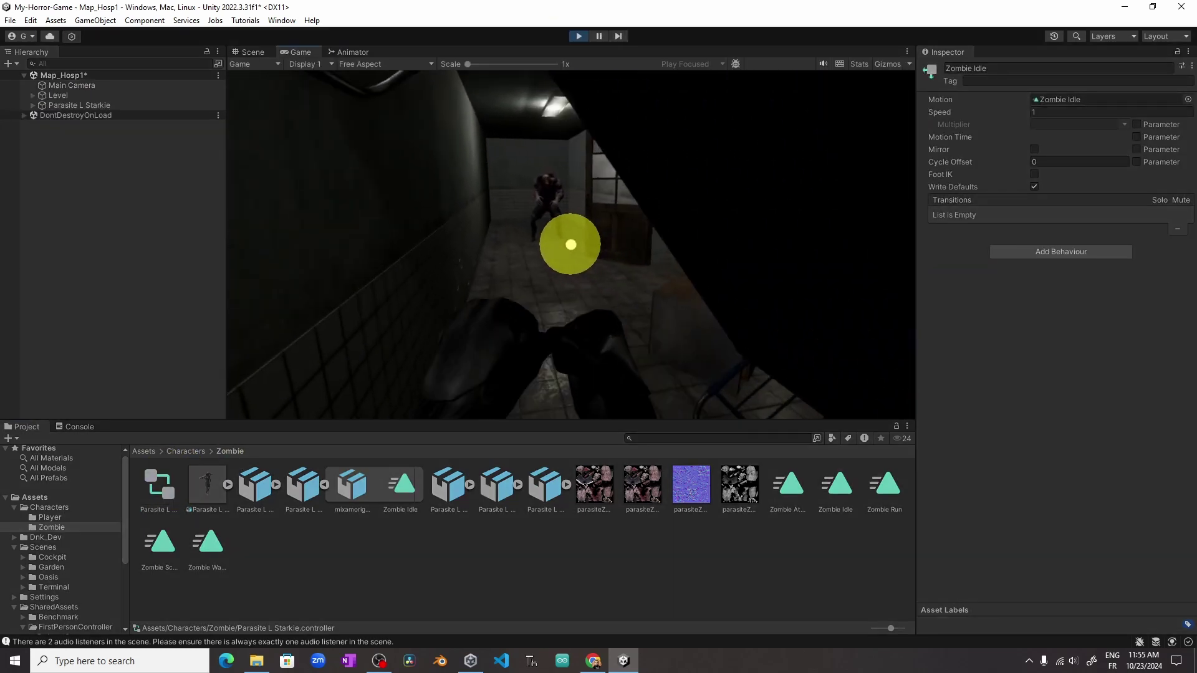
key(w)
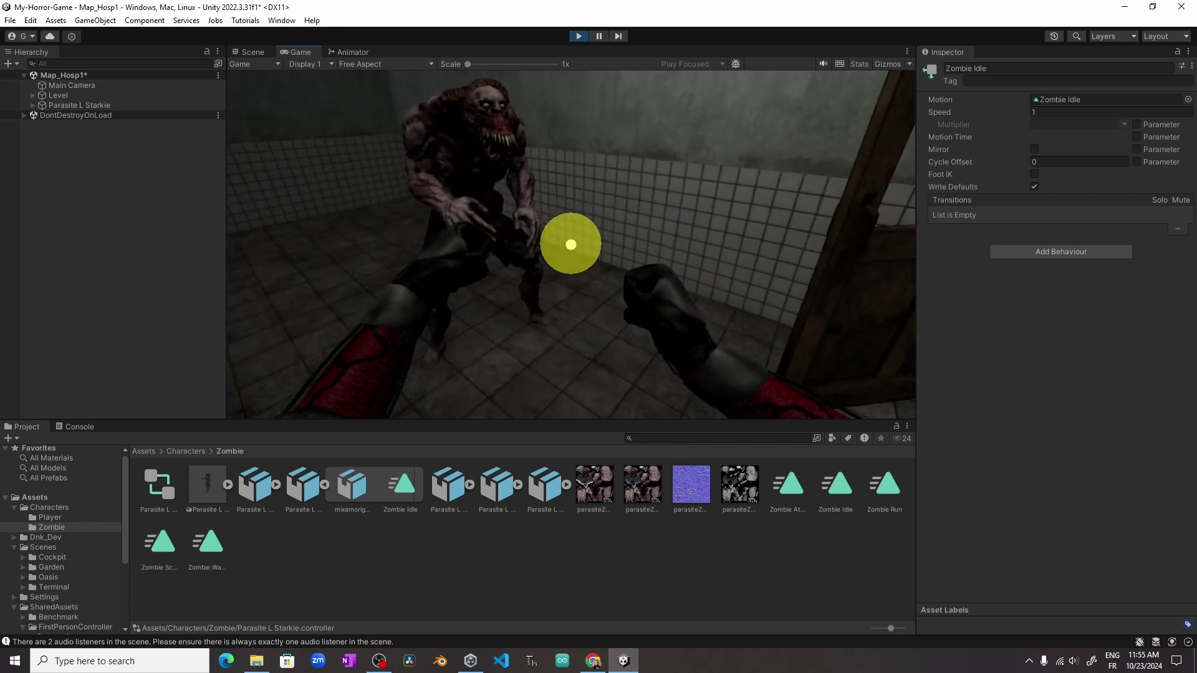
key(Escape)
click(579, 36)
Step: Enable Loop Time on the duplicated Zombie Idle, Zombie Attack and Zombie Walk animation clips
click(837, 486)
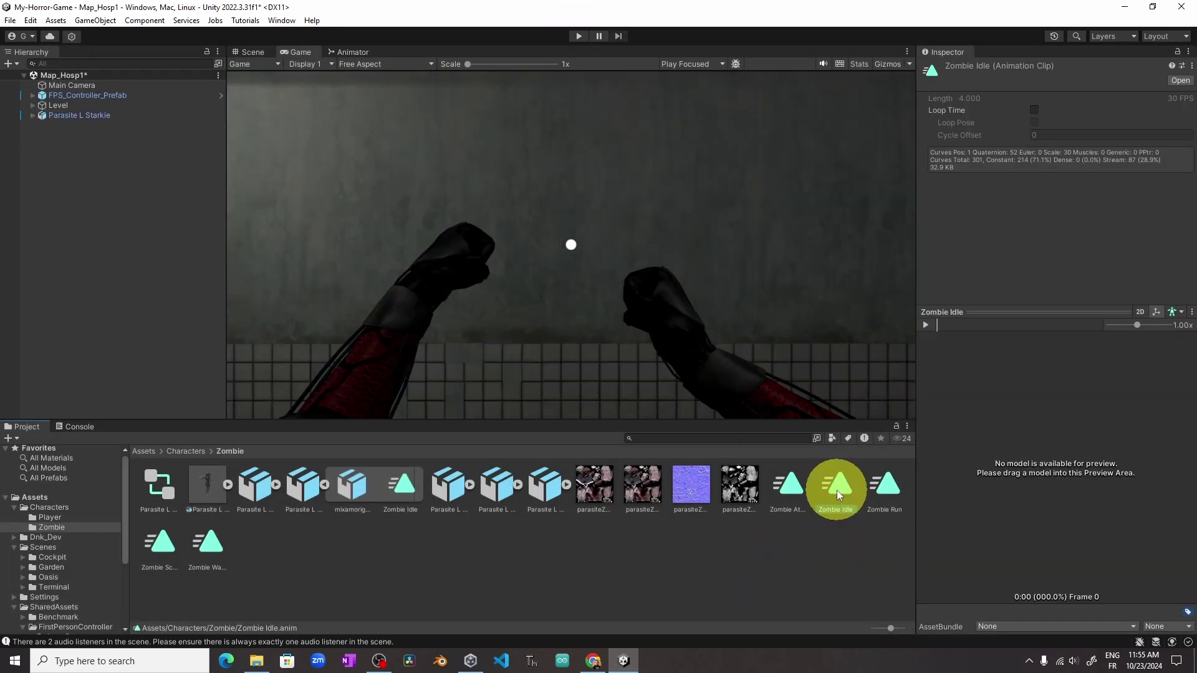
click(1034, 107)
click(788, 487)
click(1037, 111)
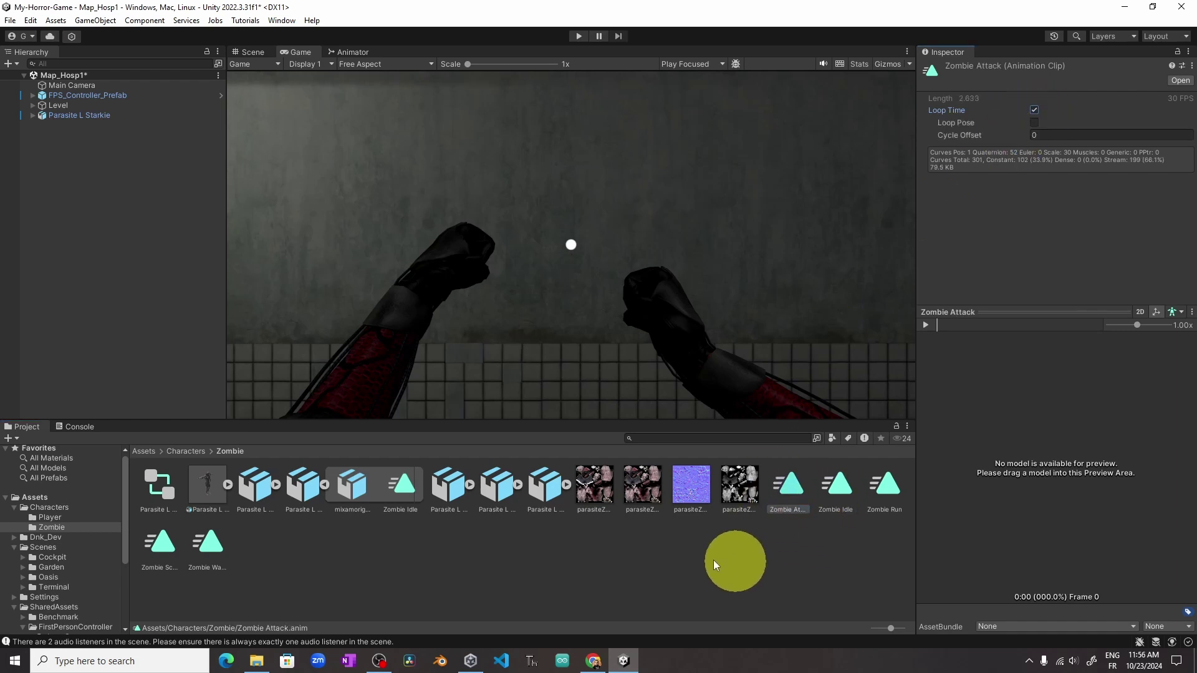
click(208, 542)
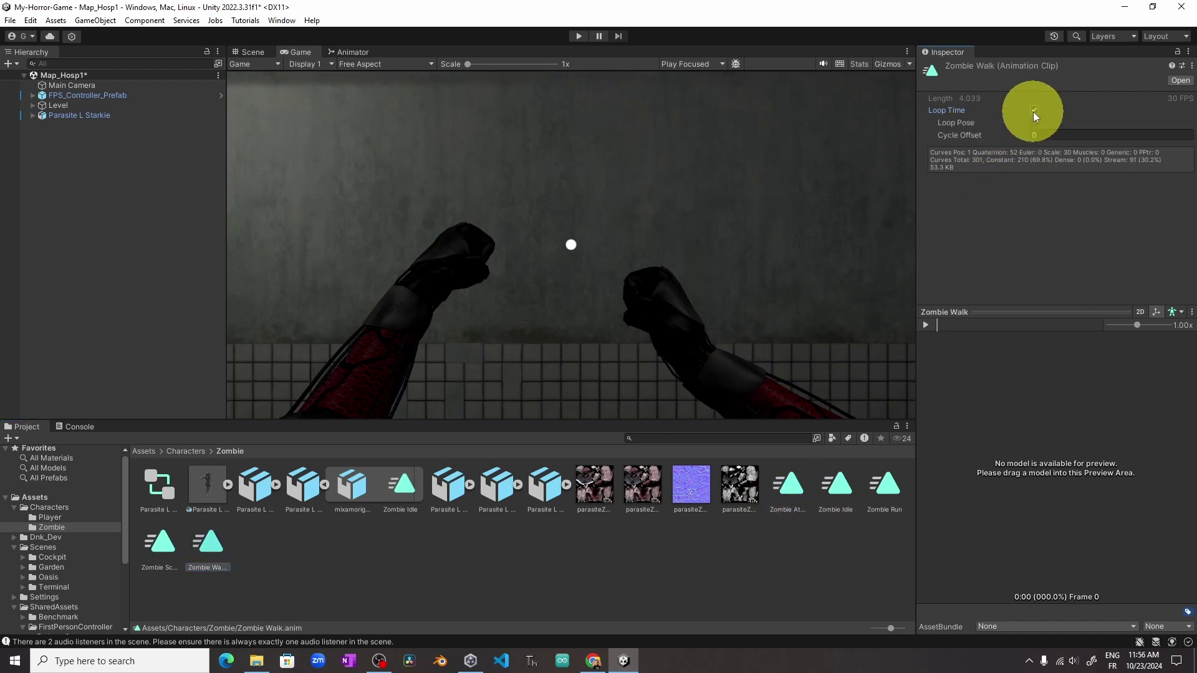
click(160, 542)
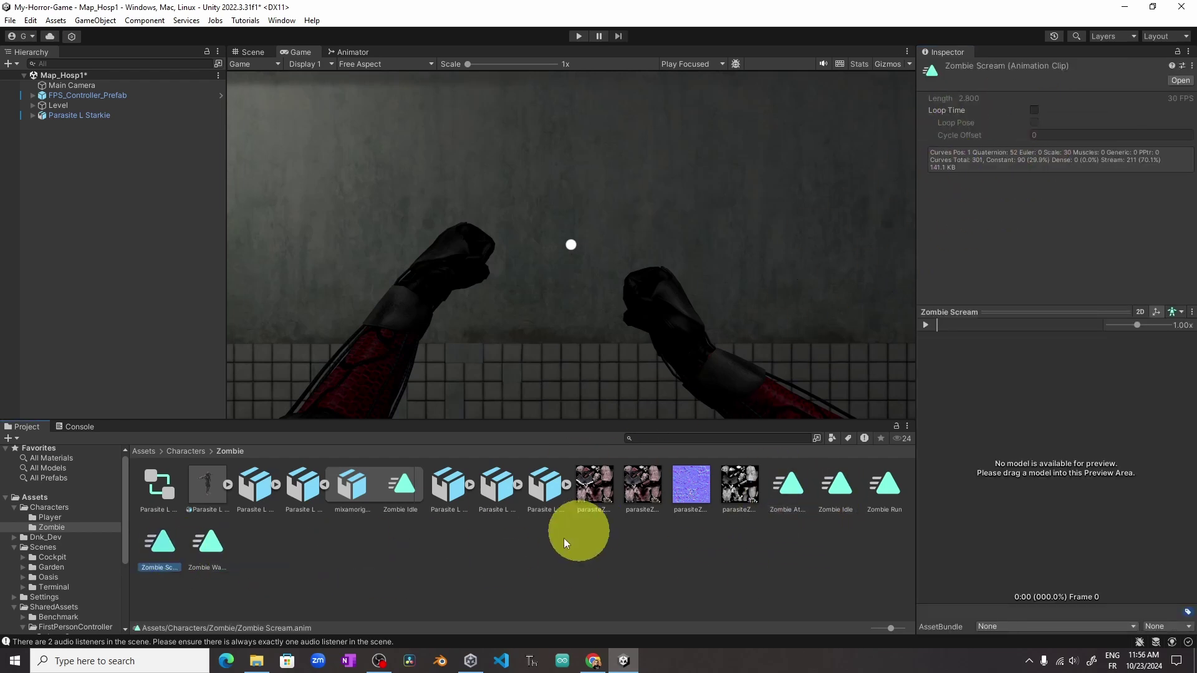
click(544, 549)
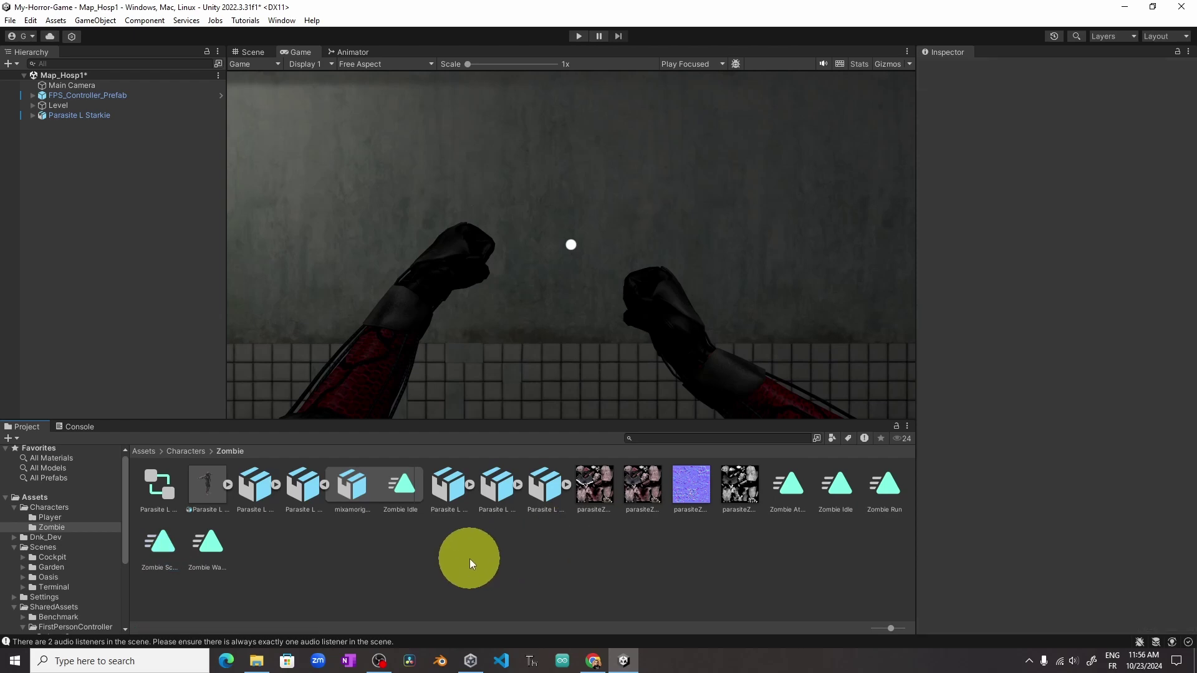
Step: Maximize the Game view and play-test the level, walking down the corridor to check the zombie's looping idle animation
click(907, 55)
click(926, 95)
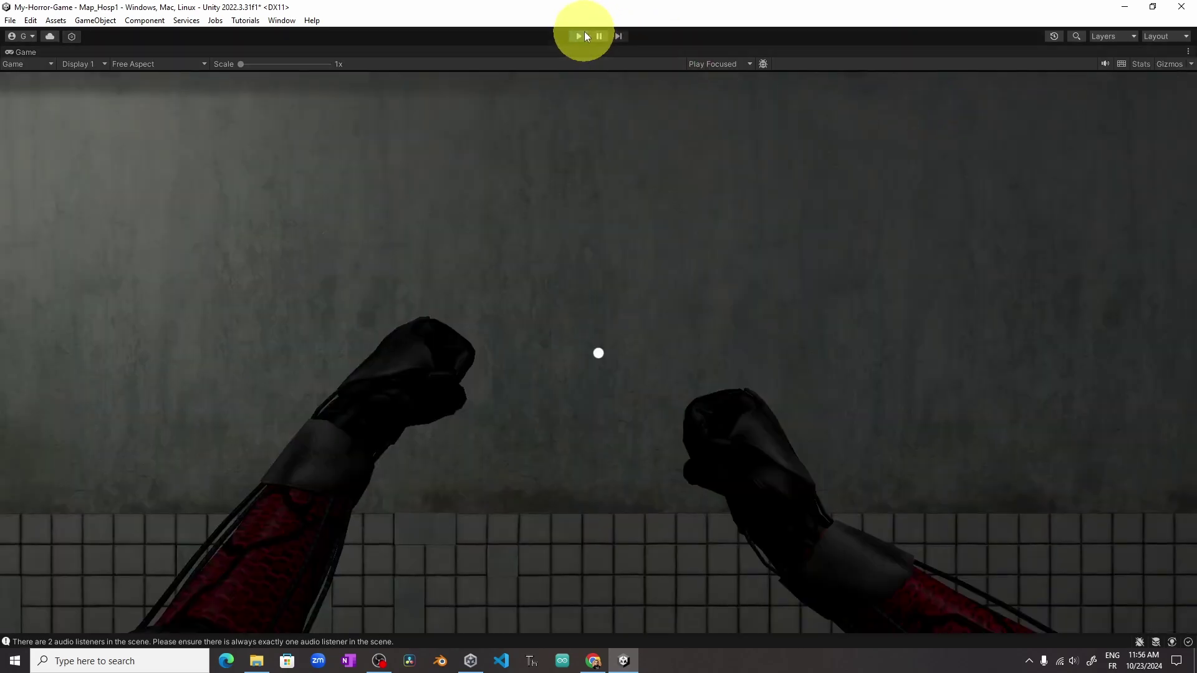
click(579, 37)
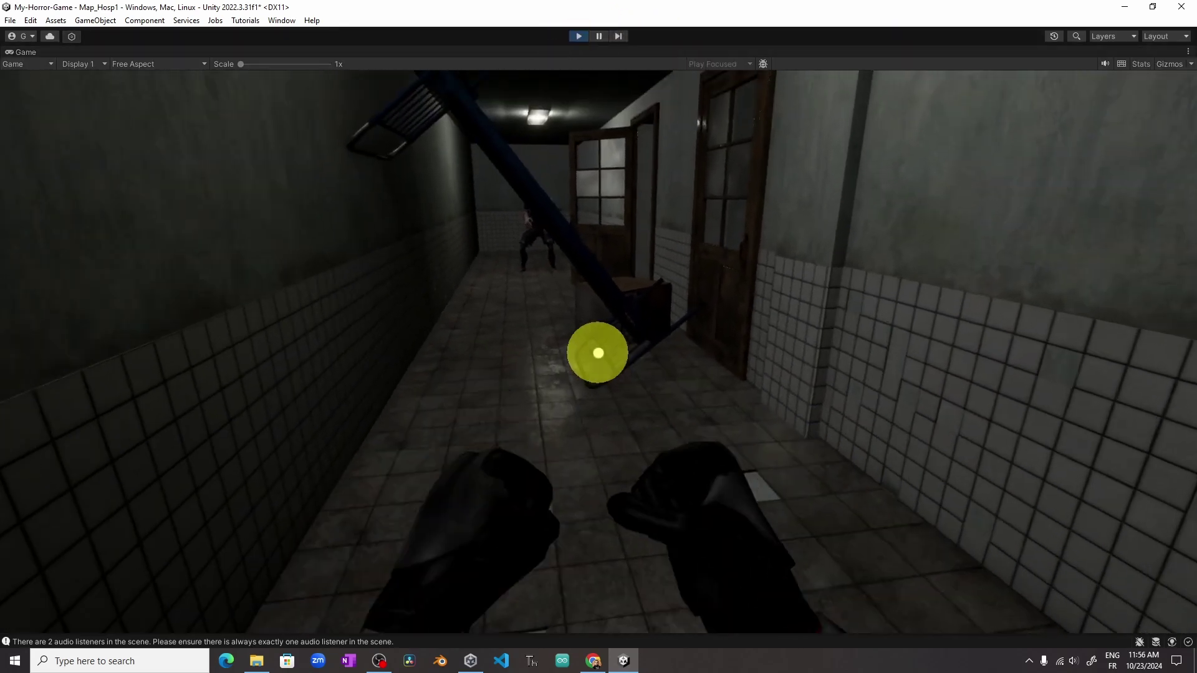
key(w)
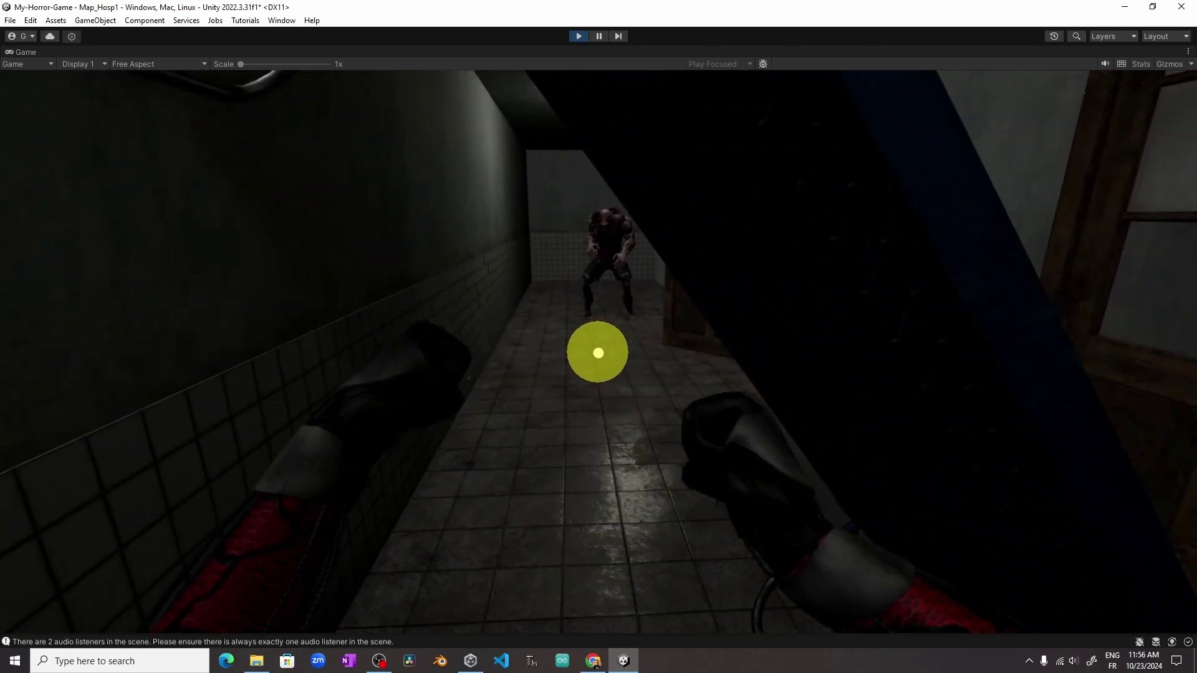
key(w)
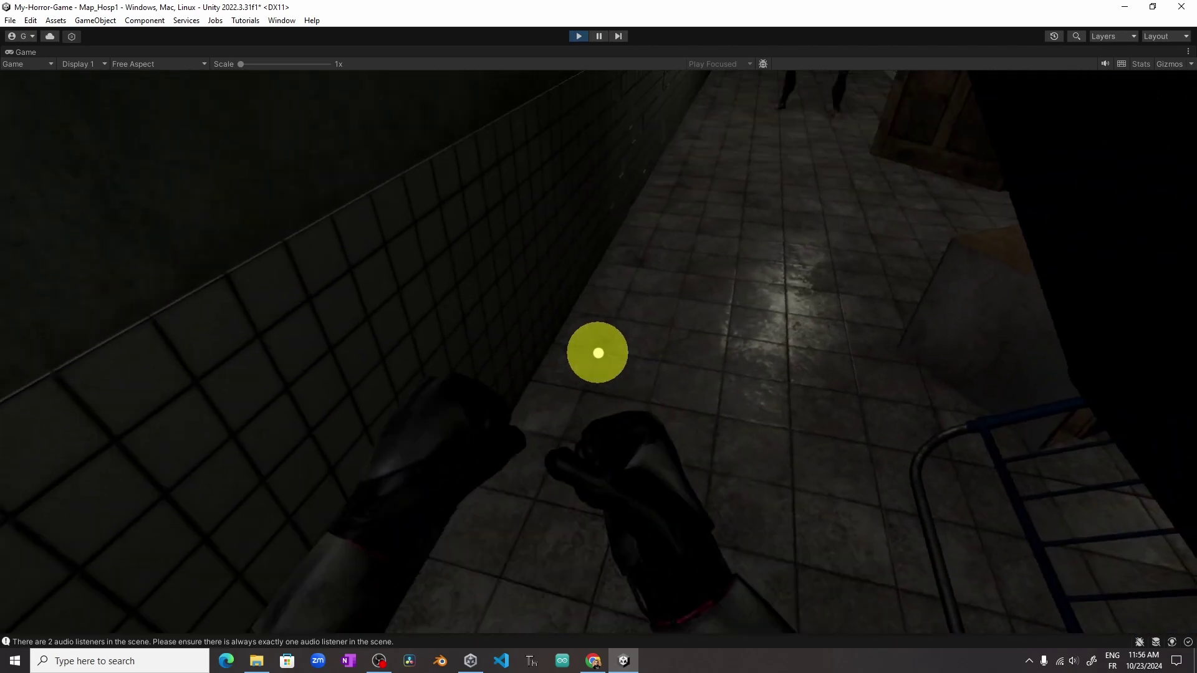
key(w)
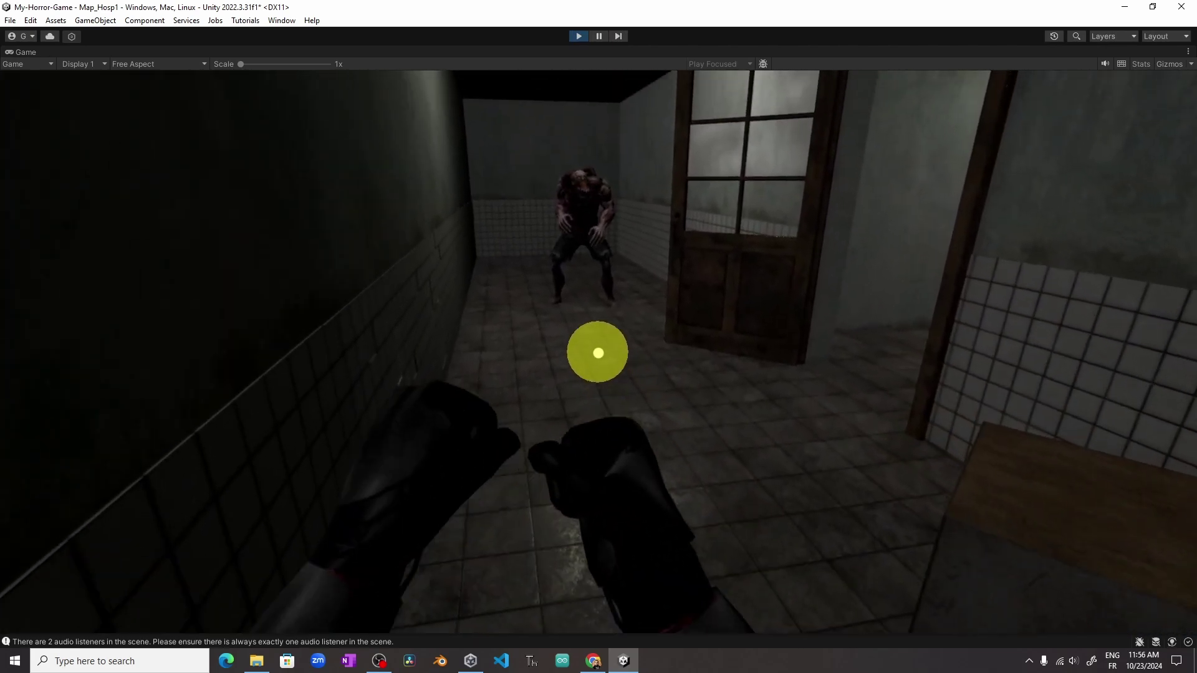
key(w)
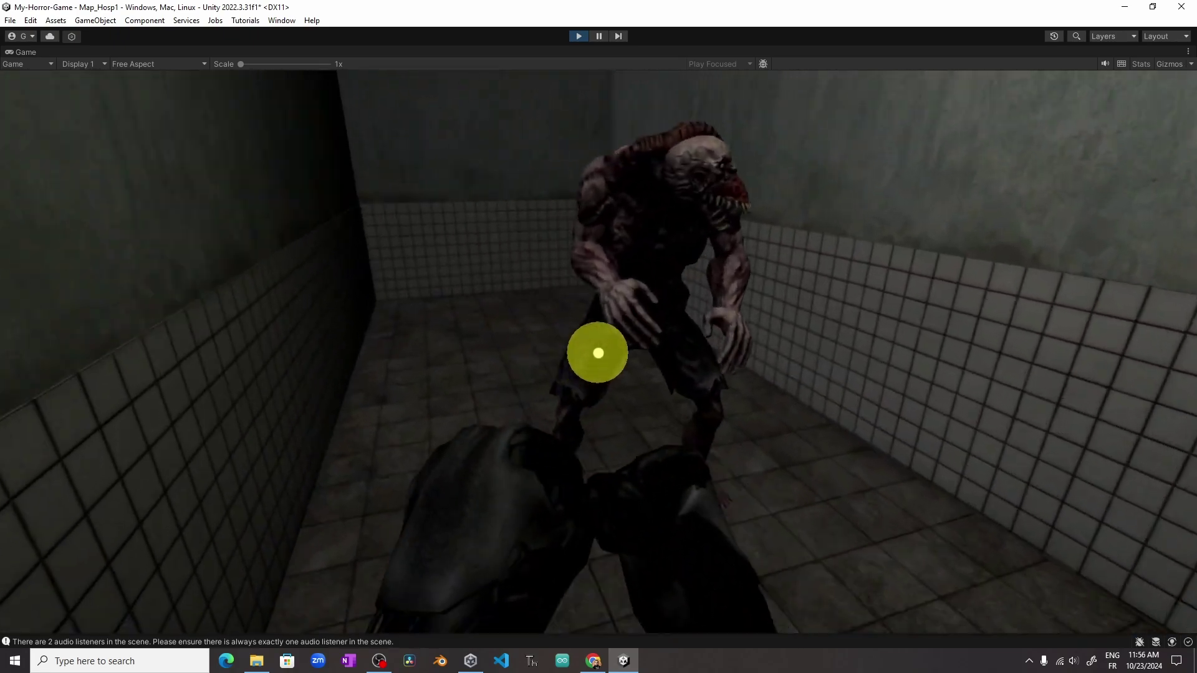